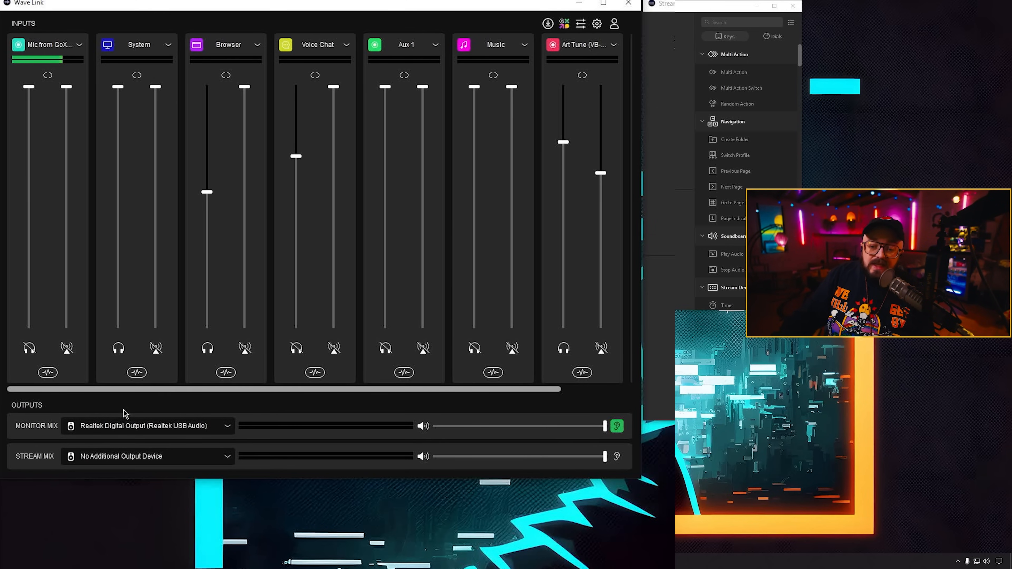
Step: Review the Wave Link monitor mix output device and the Art Tune input settings, including the matching Stream Deck dial
left_click(156, 426)
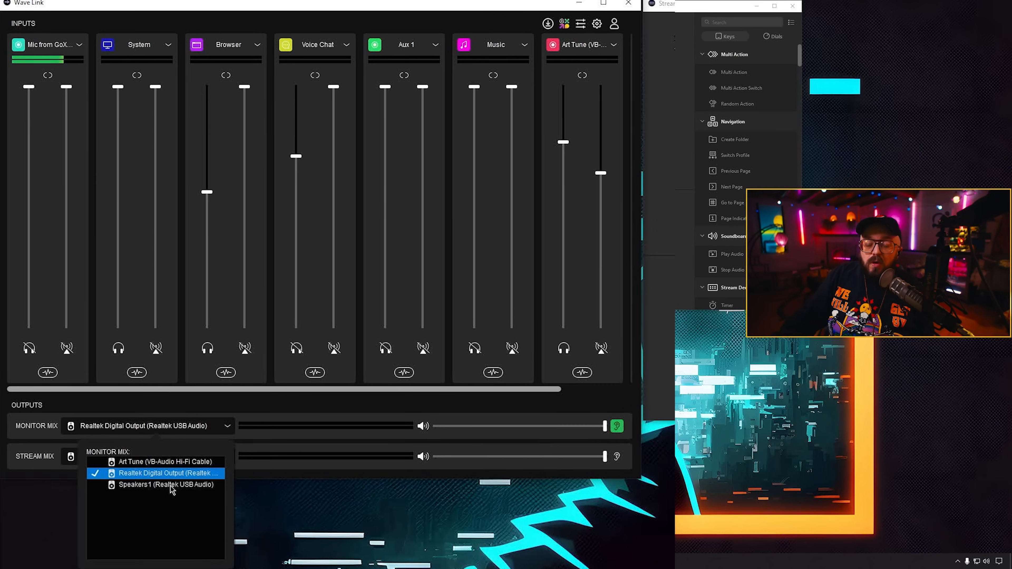
left_click(161, 476)
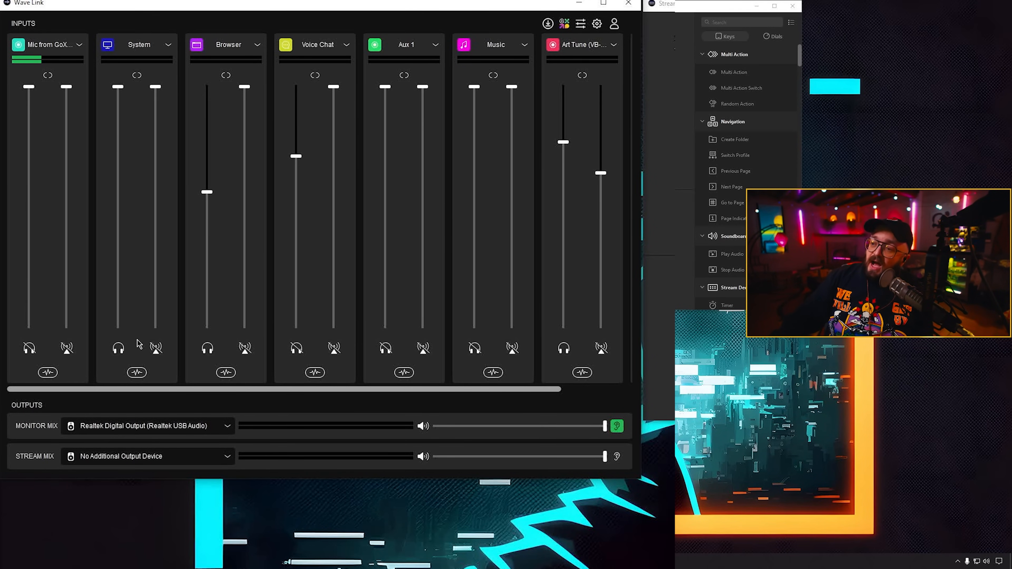
left_click(613, 45)
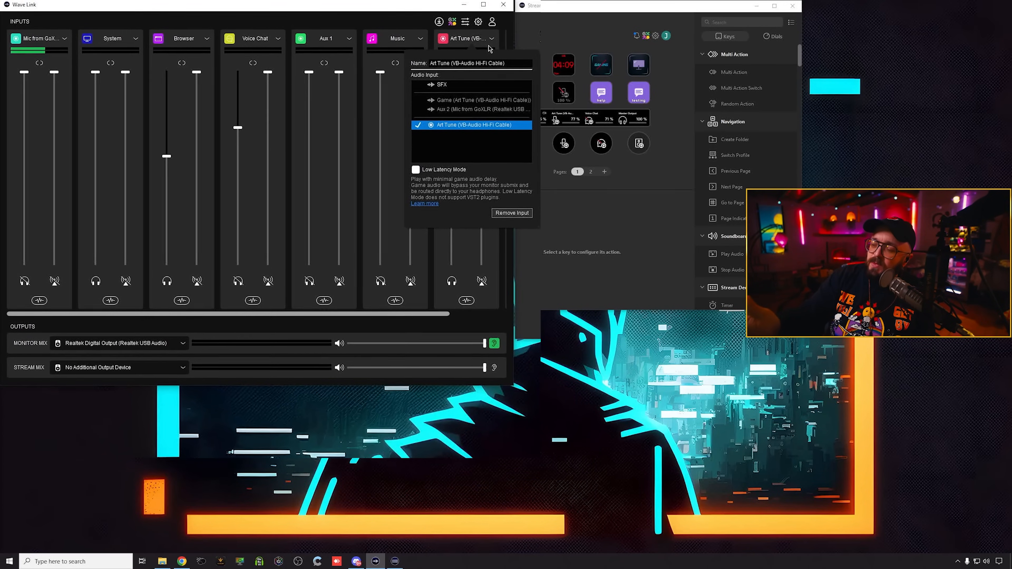
left_click(479, 43)
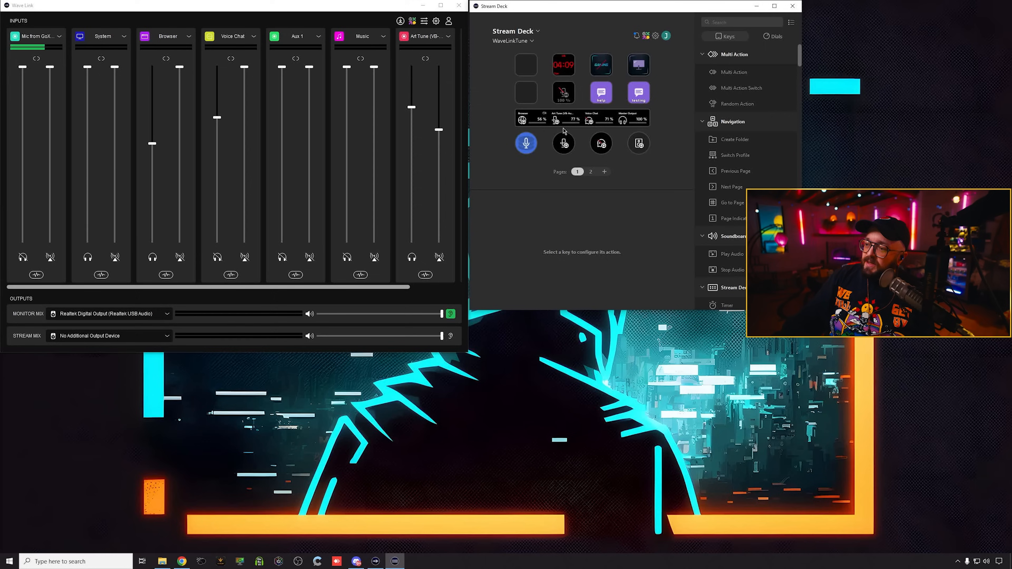
left_click(565, 145)
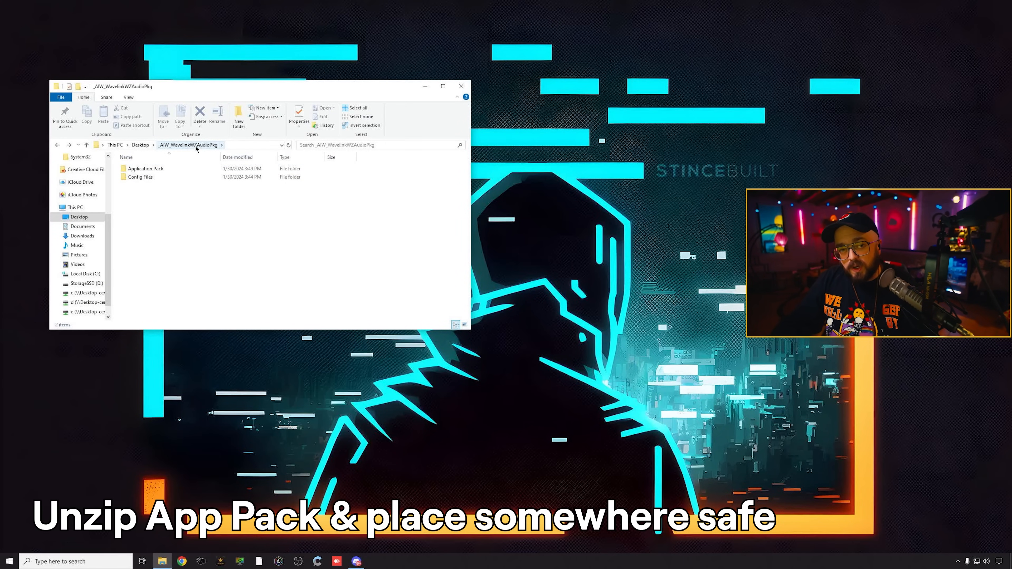
Step: Open the Wavelink download shortcut from the Application Pack folder and locate the Wave Link 1.9.2 download on Elgato's page
left_click(158, 169)
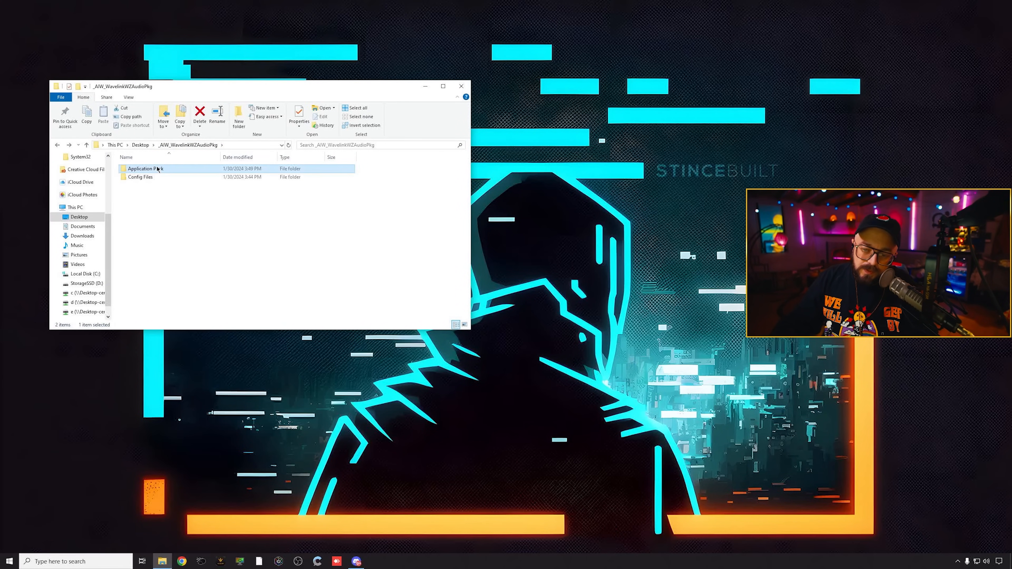
double_click(157, 169)
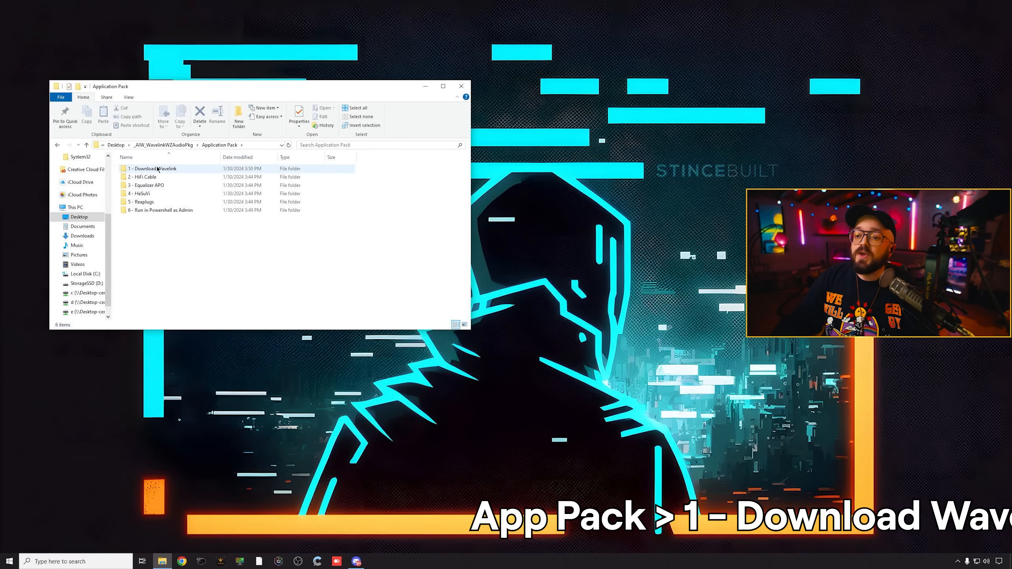
double_click(158, 169)
double_click(159, 169)
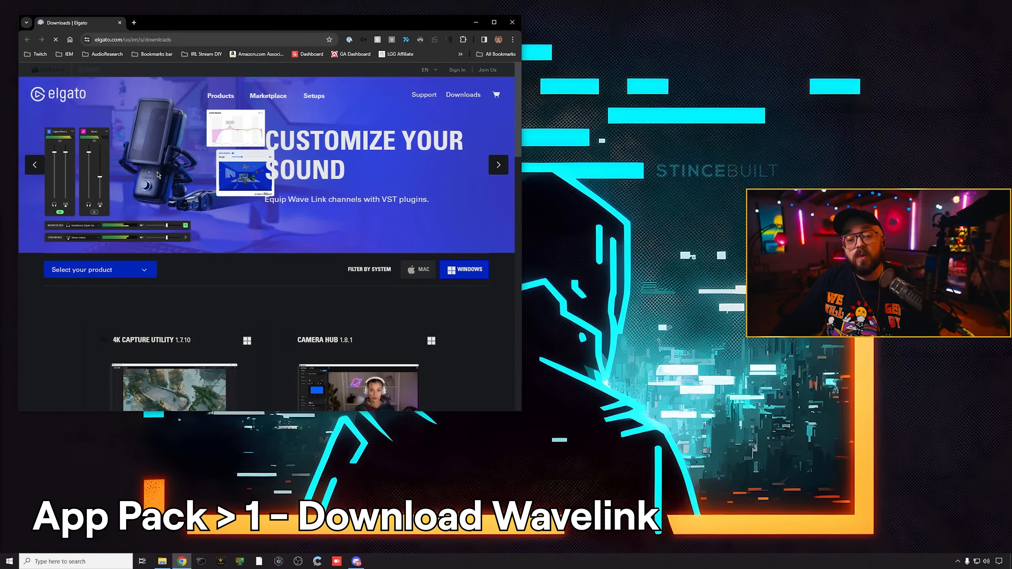
scroll(173, 208, "down", 10)
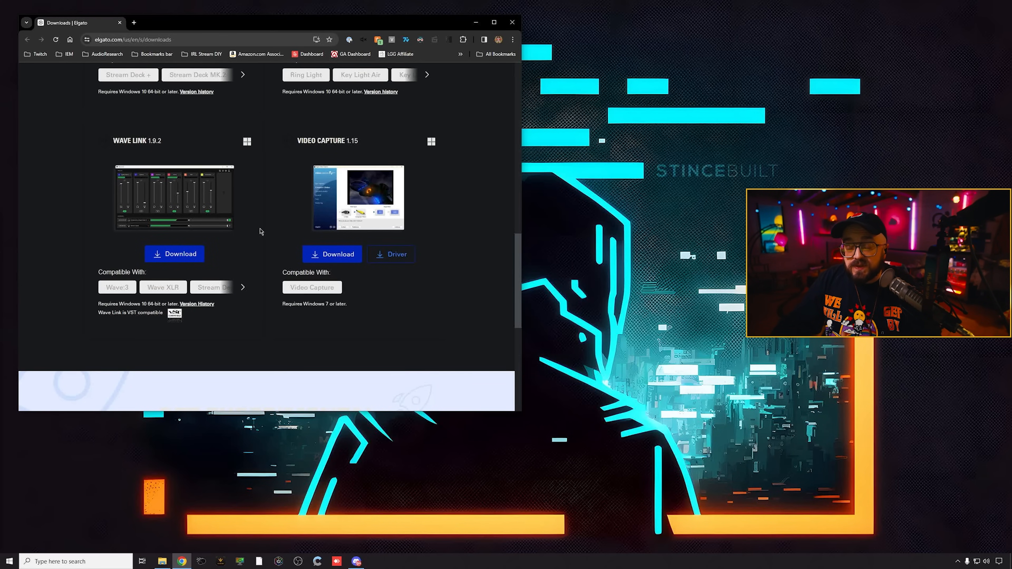
left_click(513, 23)
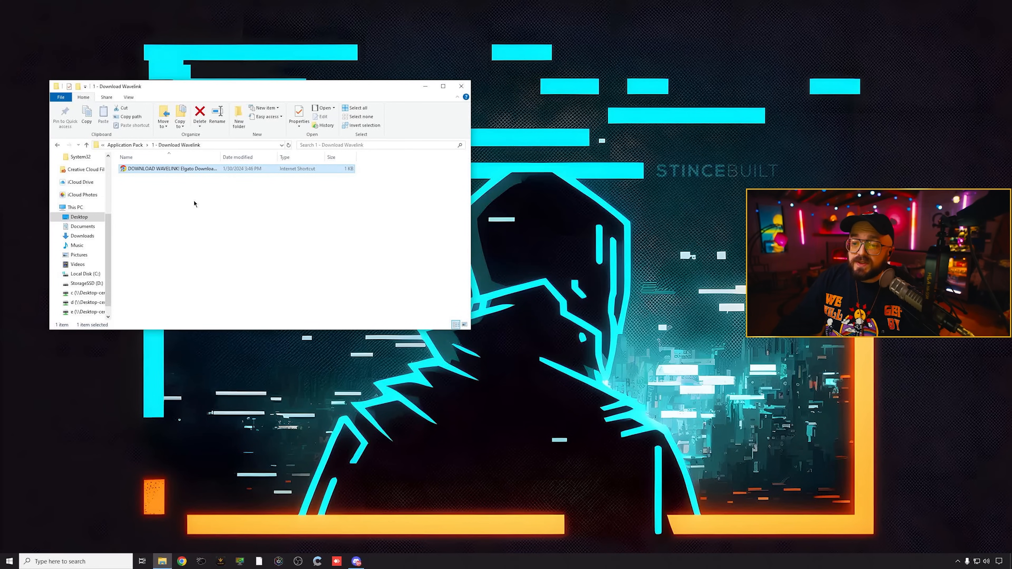
Step: Run HiFiCableAsioBridgeSetup.exe from the 2 - HiFi Cable folder and install the VB-Audio Hi-Fi Cable and ASIO Bridge
key("alt+Left")
double_click(127, 179)
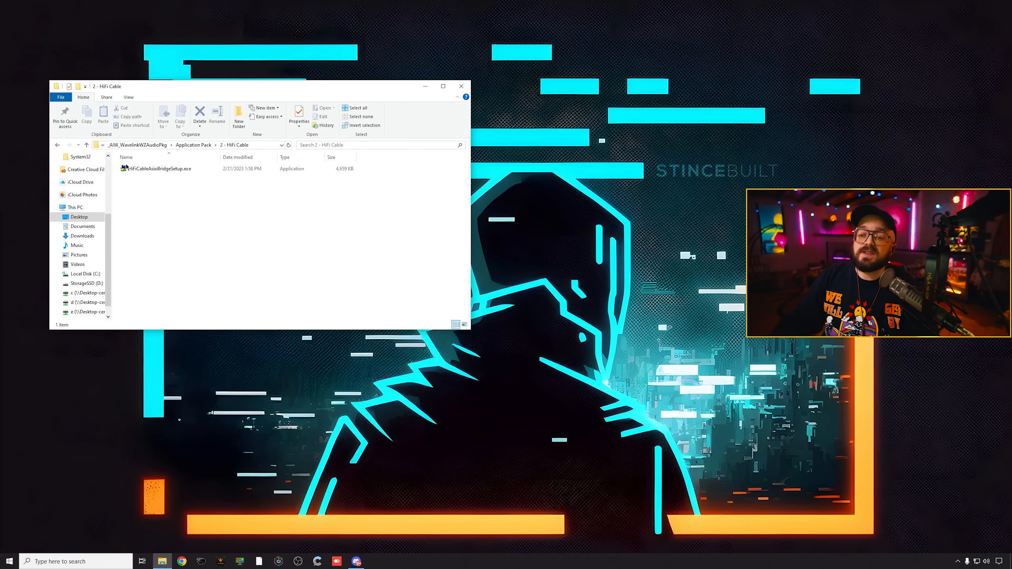
double_click(127, 168)
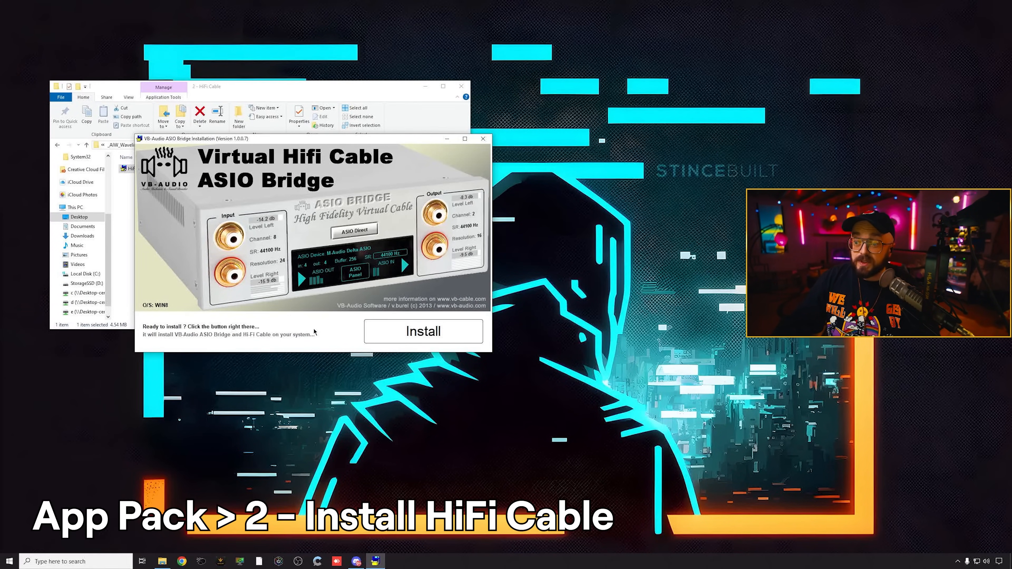
left_click(413, 338)
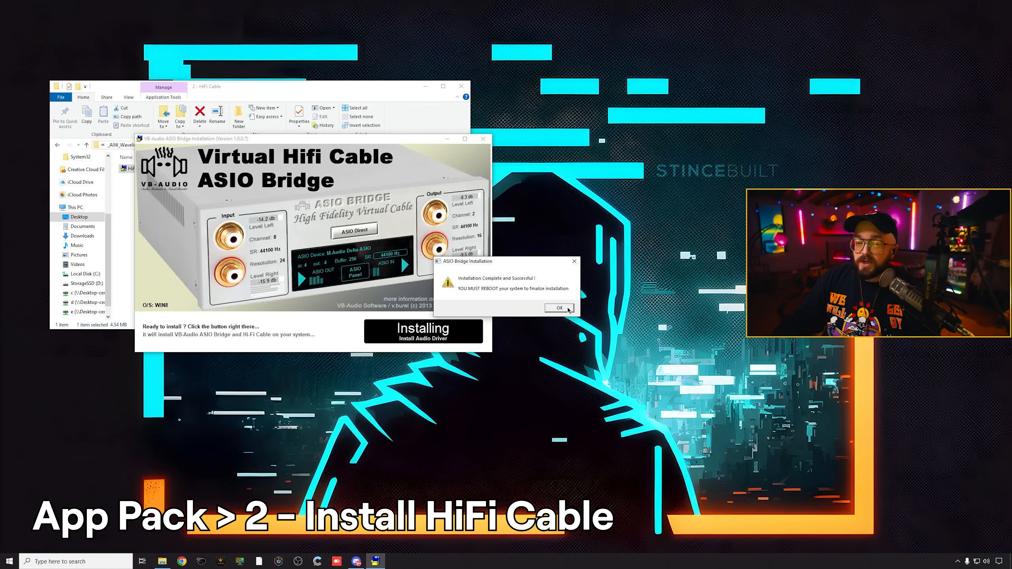
left_click(566, 309)
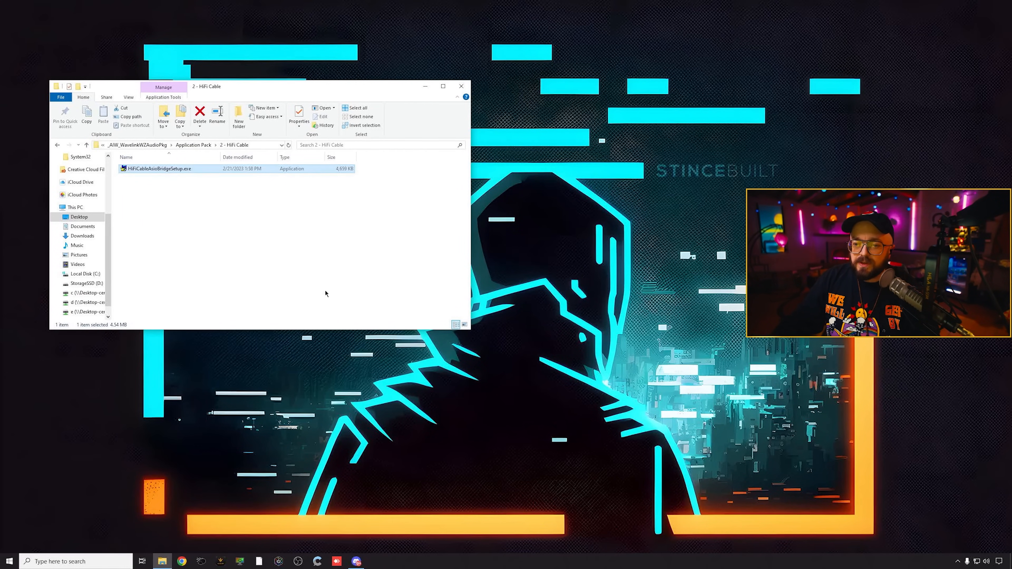
Step: Run EqualizerAPO64-1.3.exe from the 3 - Equalizer APO folder and install it to C:\Program Files\EqualizerAPO
key("alt+Up")
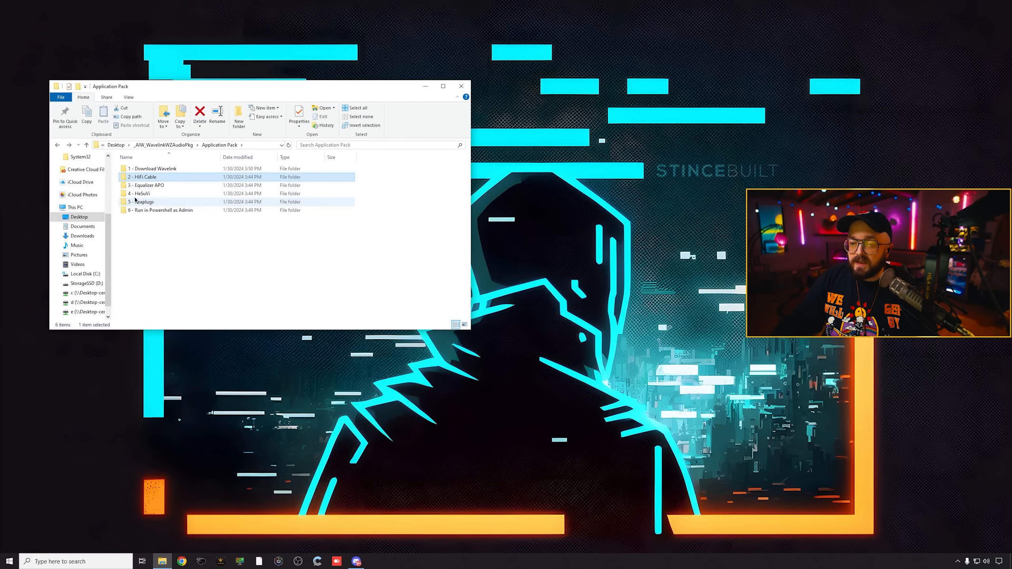
double_click(129, 186)
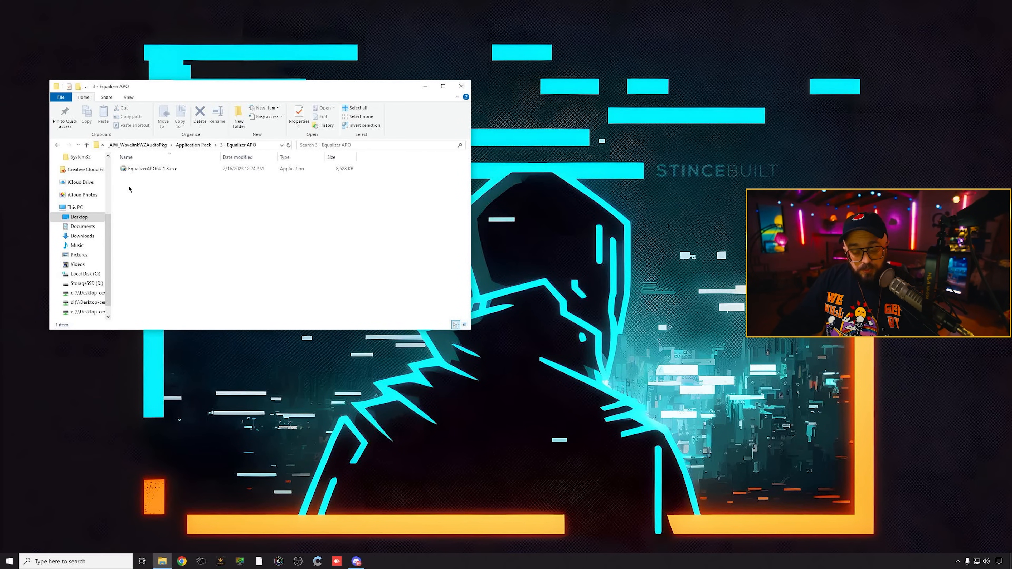
double_click(129, 170)
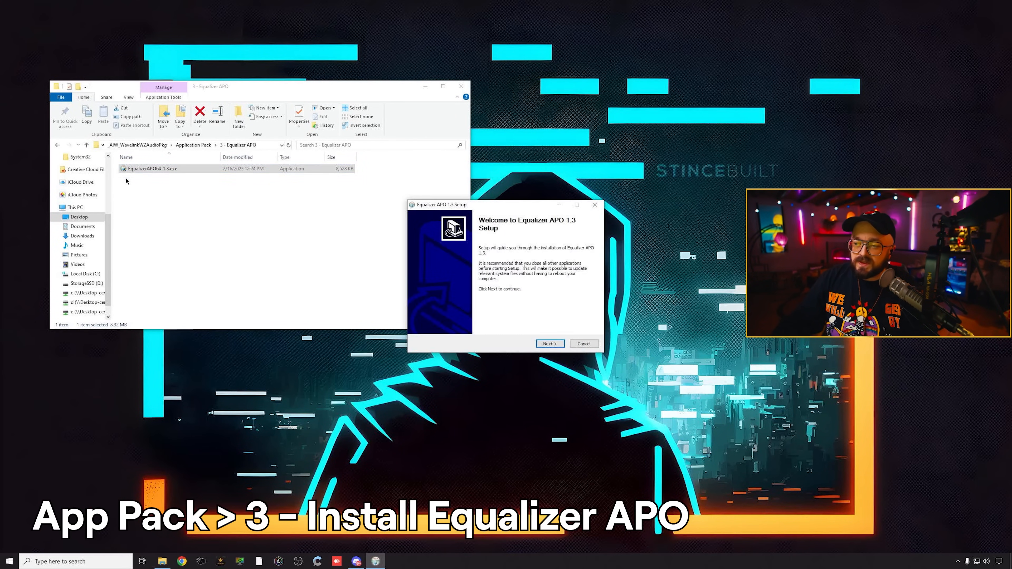
left_click(549, 344)
left_click(550, 343)
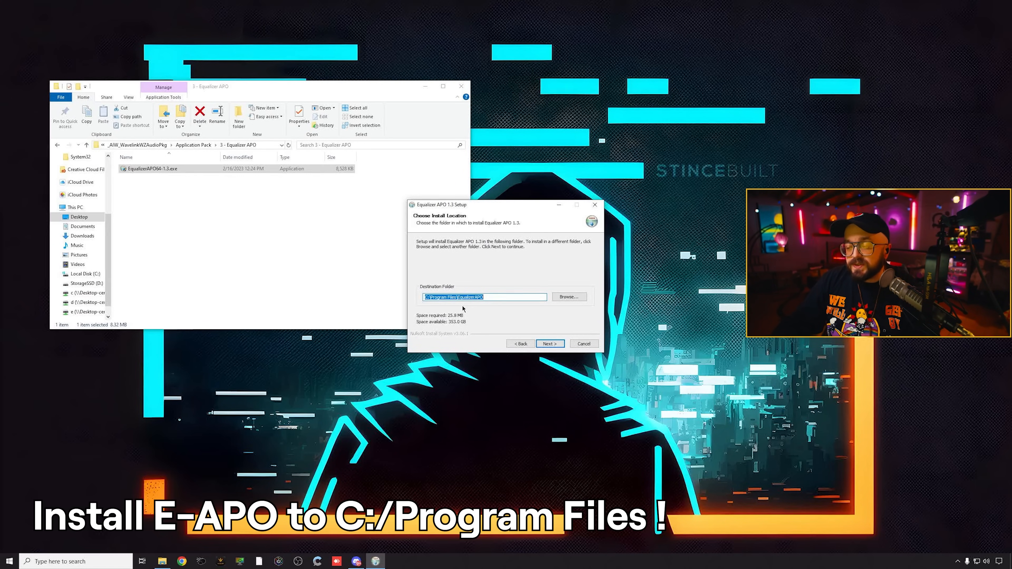
left_click(550, 344)
left_click(551, 345)
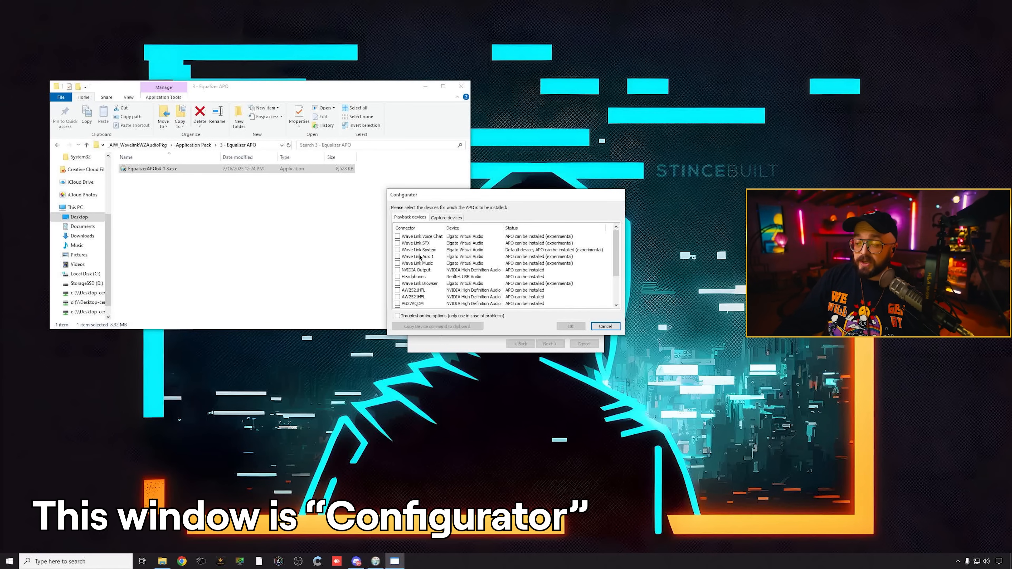
Step: Enable the APO for the Hi-Fi Cable Input playback device with troubleshooting options on, and finish the setup without rebooting
scroll(423, 265, "down", 2)
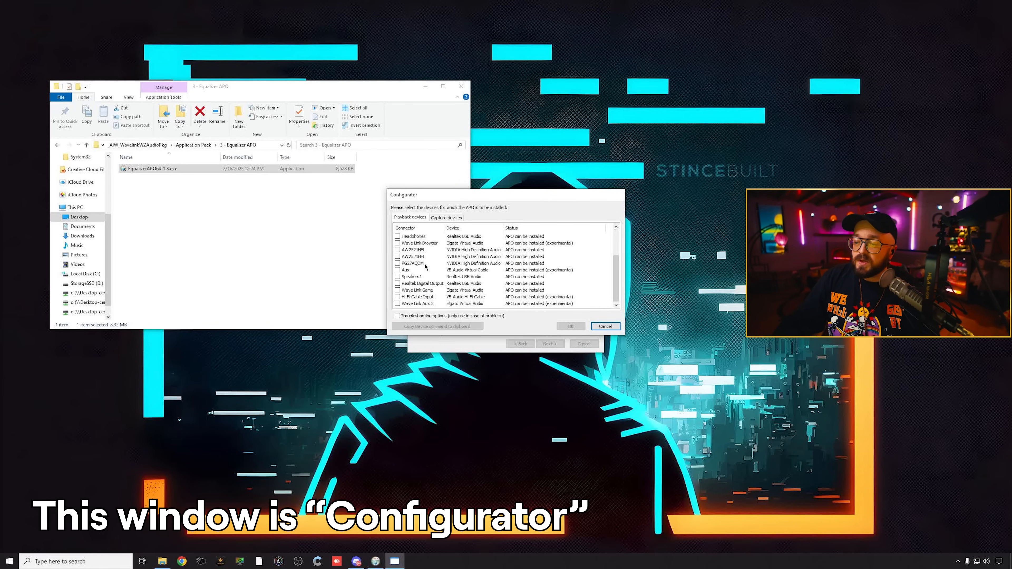
left_click(422, 298)
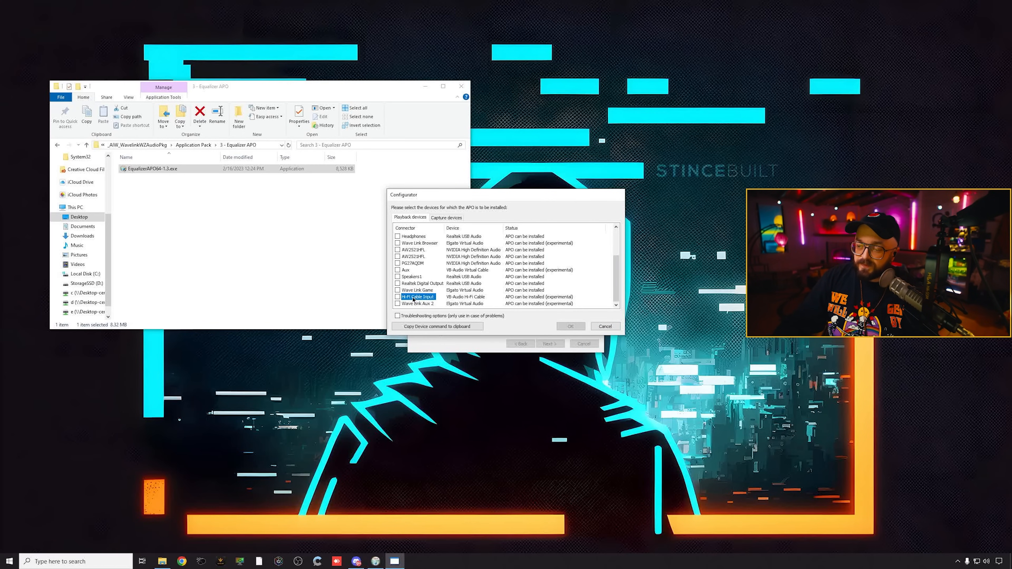
left_click(397, 297)
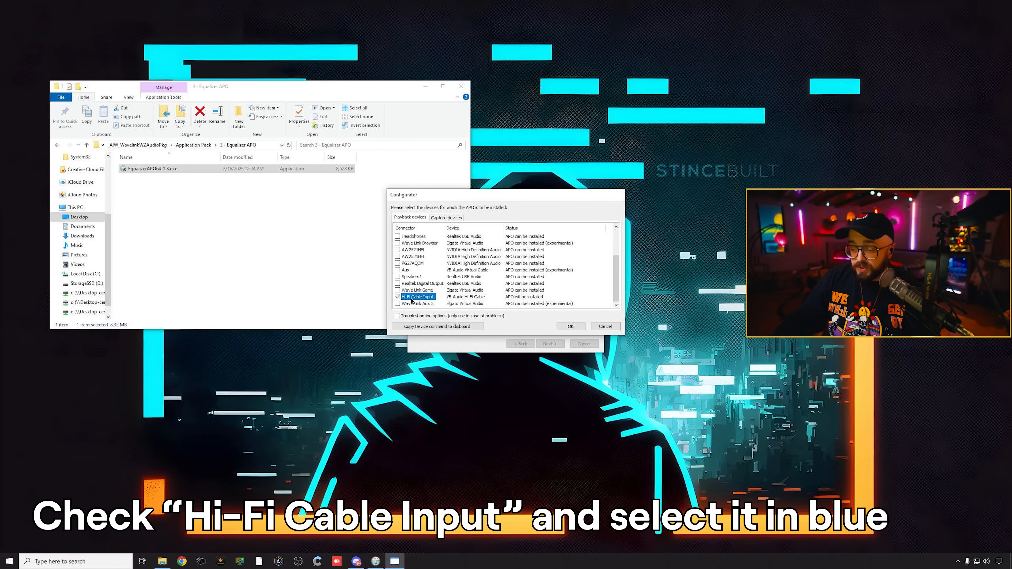
left_click(398, 316)
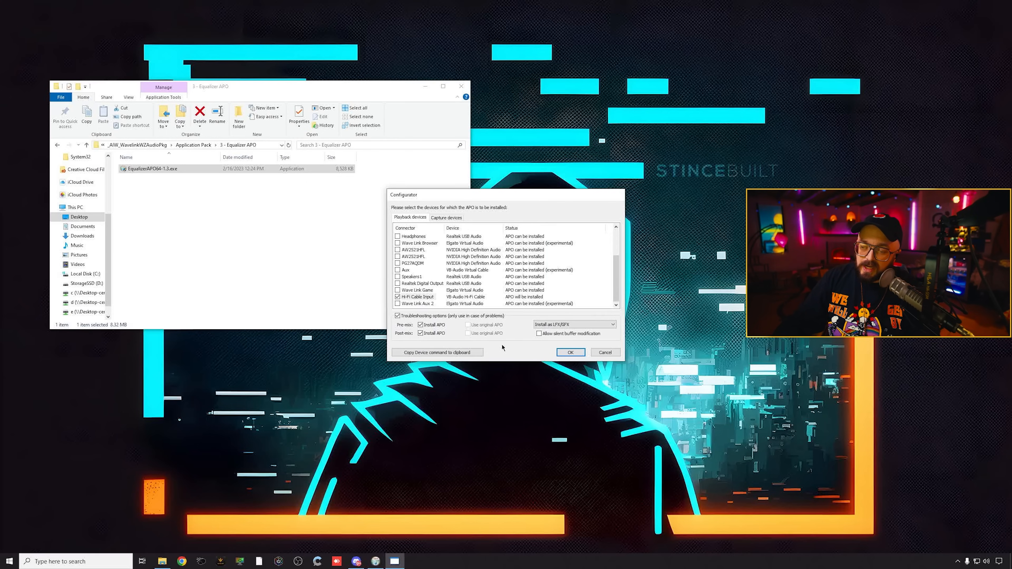
left_click(567, 351)
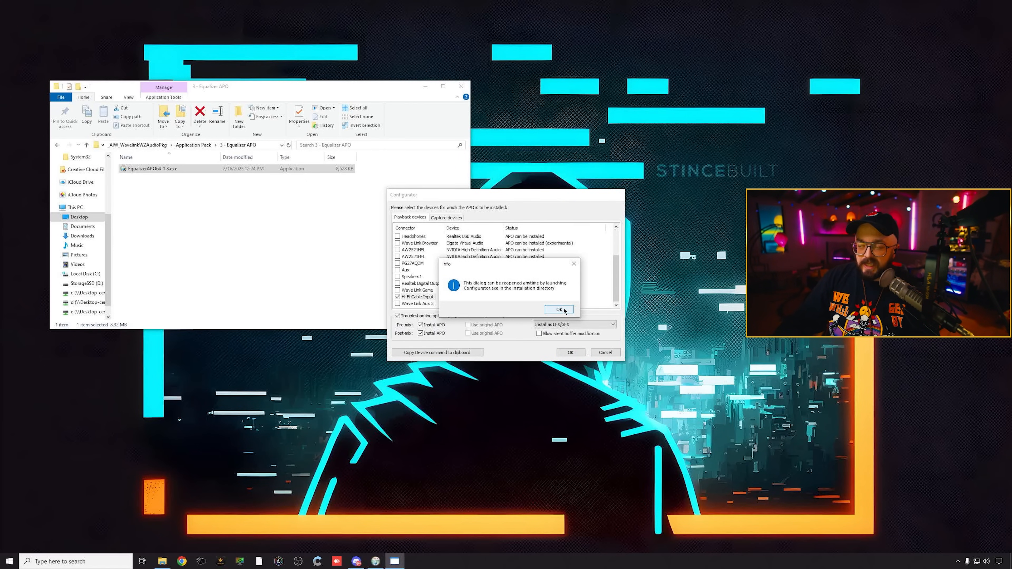
left_click(564, 310)
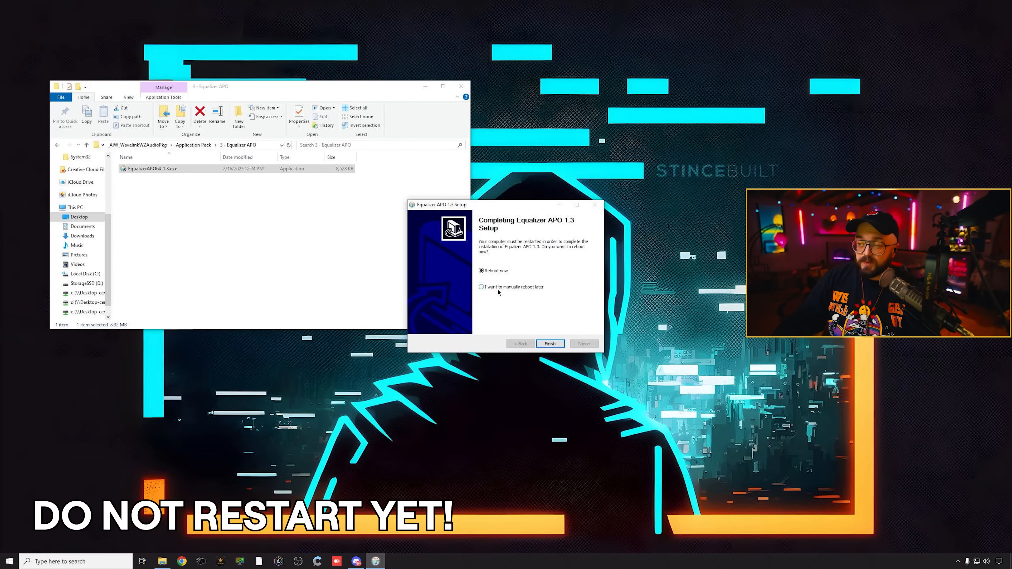
left_click(557, 345)
Step: Run HeSuVi_2.0.0.1.exe from the 4 - HeSuVi folder and unpack it into the Equalizer APO config folder
key("BackSpace")
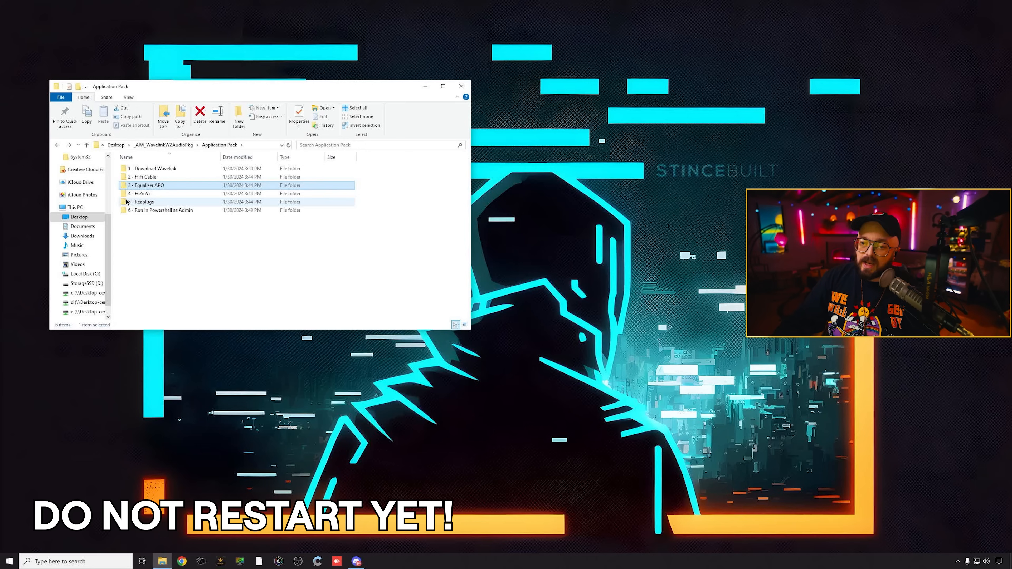
double_click(127, 199)
double_click(135, 169)
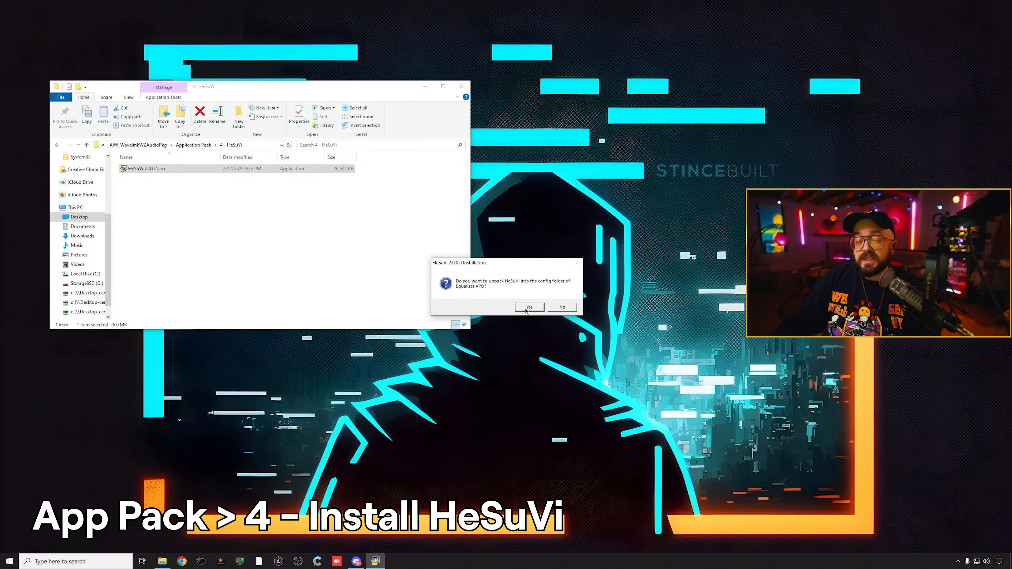
left_click(528, 307)
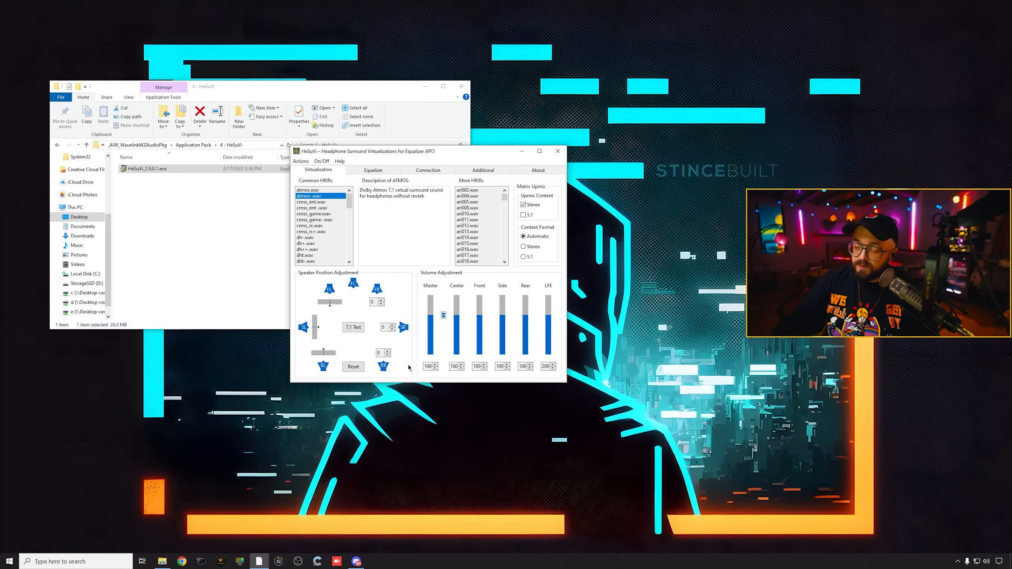
Step: Pin the running HeSuVi program to the taskbar
left_click(263, 562)
right_click(264, 562)
right_click(263, 563)
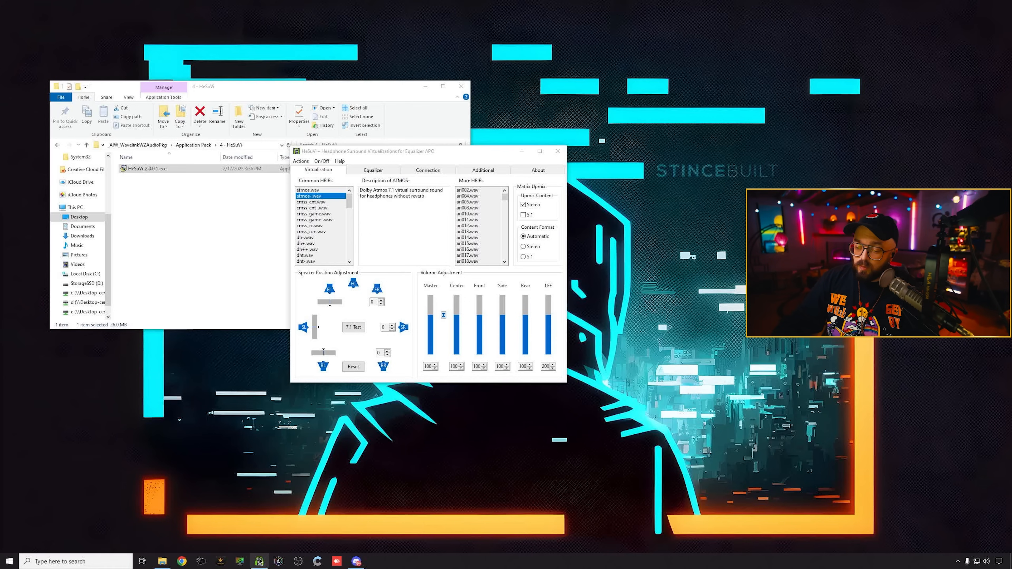
right_click(264, 562)
left_click(249, 532)
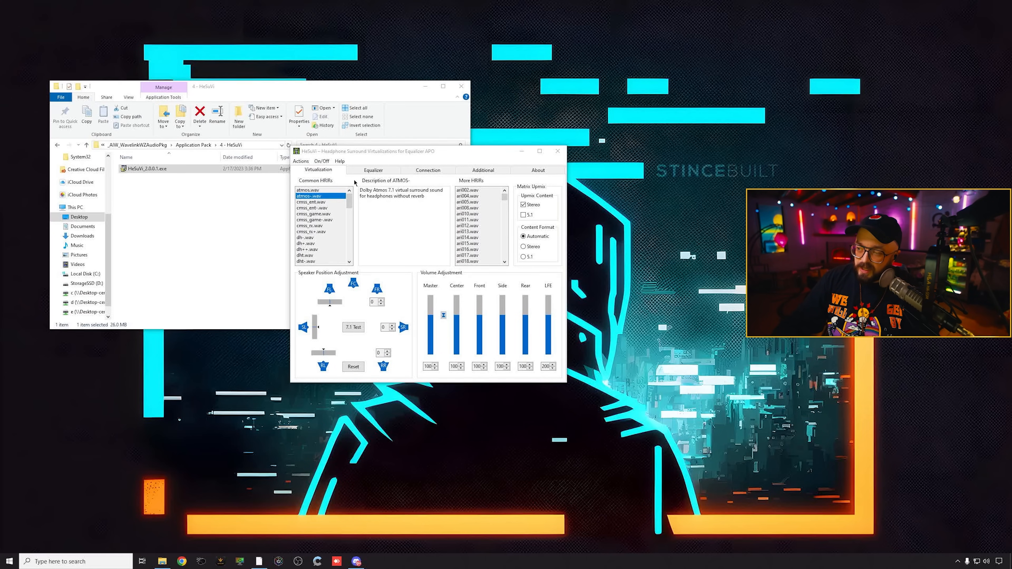
Step: Turn off the Stereo upmix in HeSuVi, set the Front volume to 7 and LFE to 0, and restart the program
left_click(525, 209)
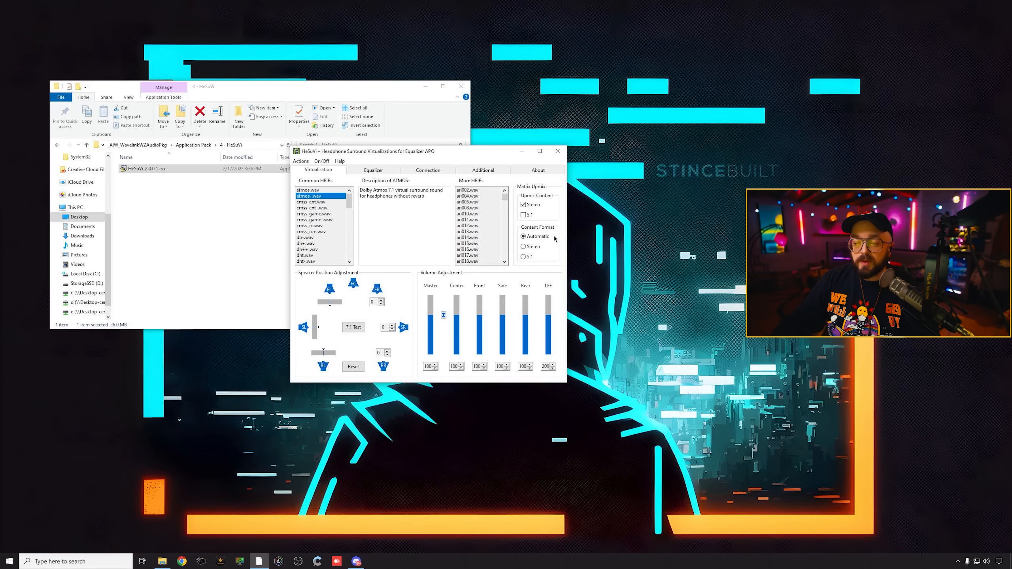
left_click(479, 352)
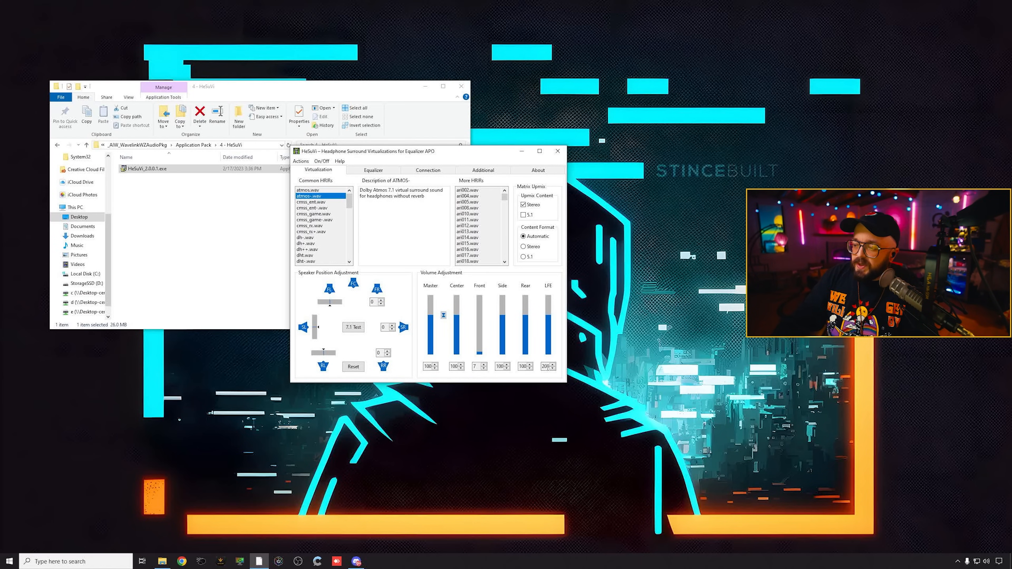
left_click_drag(548, 356, 550, 363)
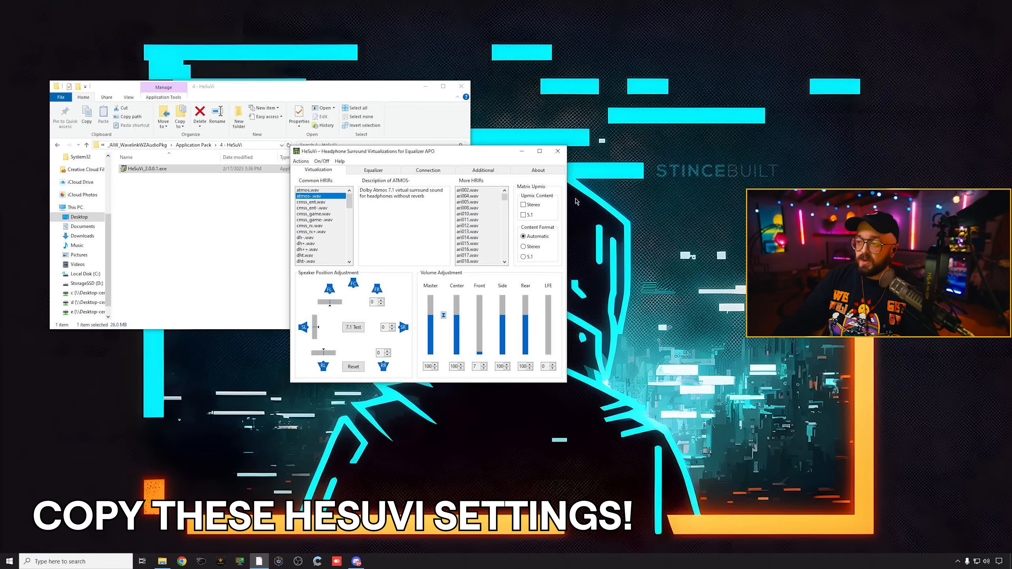
left_click(557, 153)
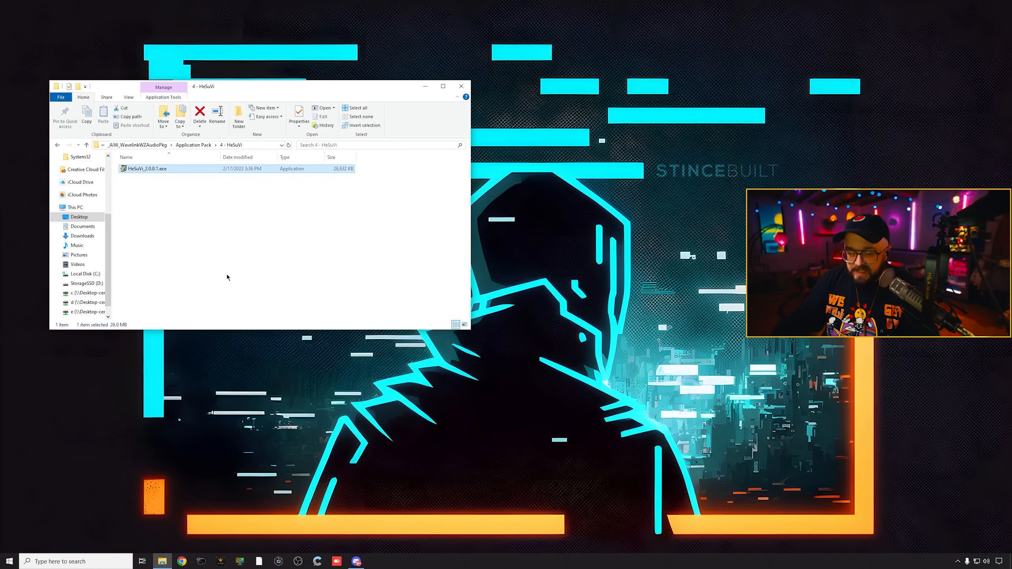
left_click(263, 566)
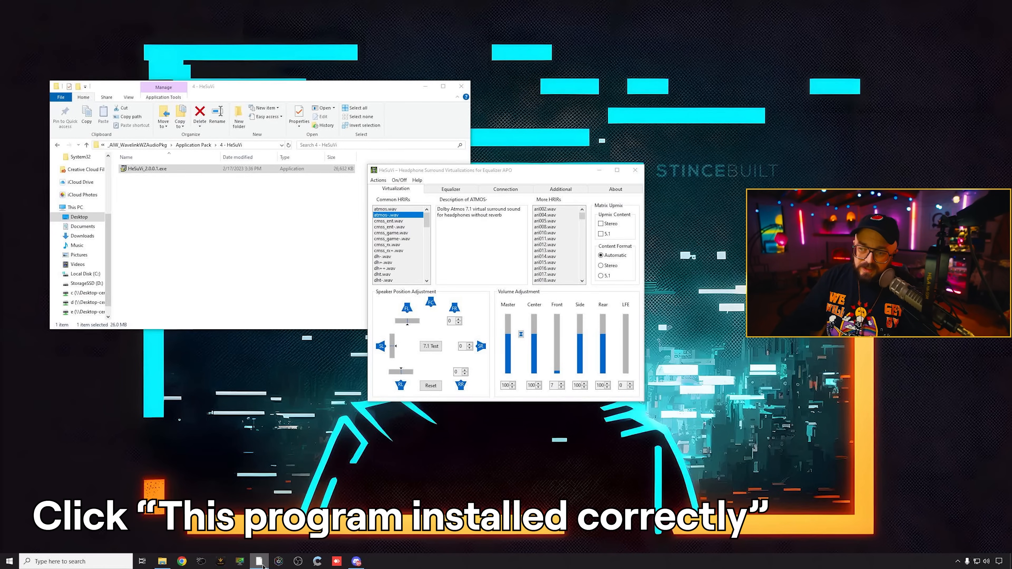
Step: Close HeSuVi and return to the Application Pack folder
left_click(480, 299)
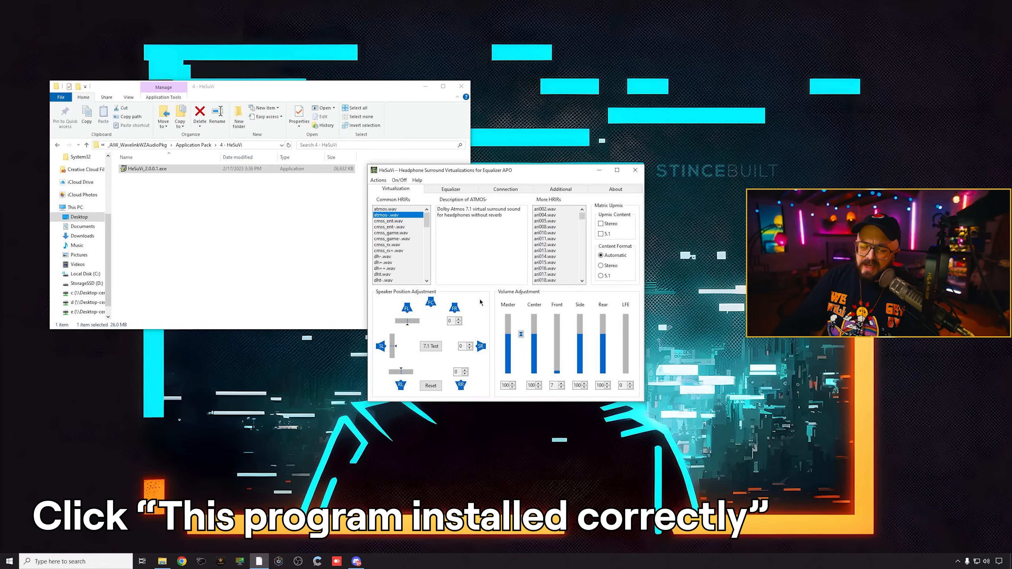
left_click(635, 170)
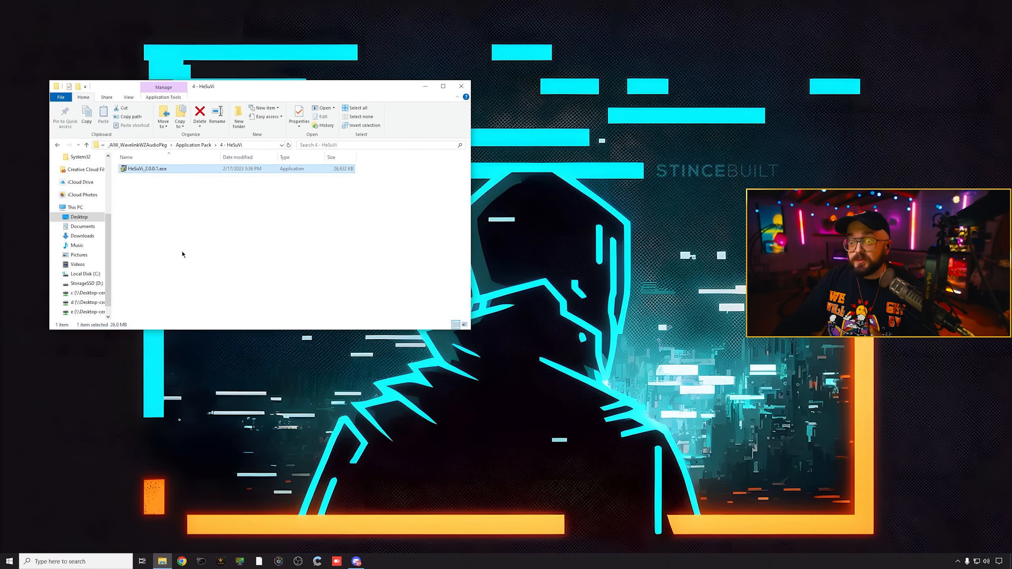
key("BackSpace")
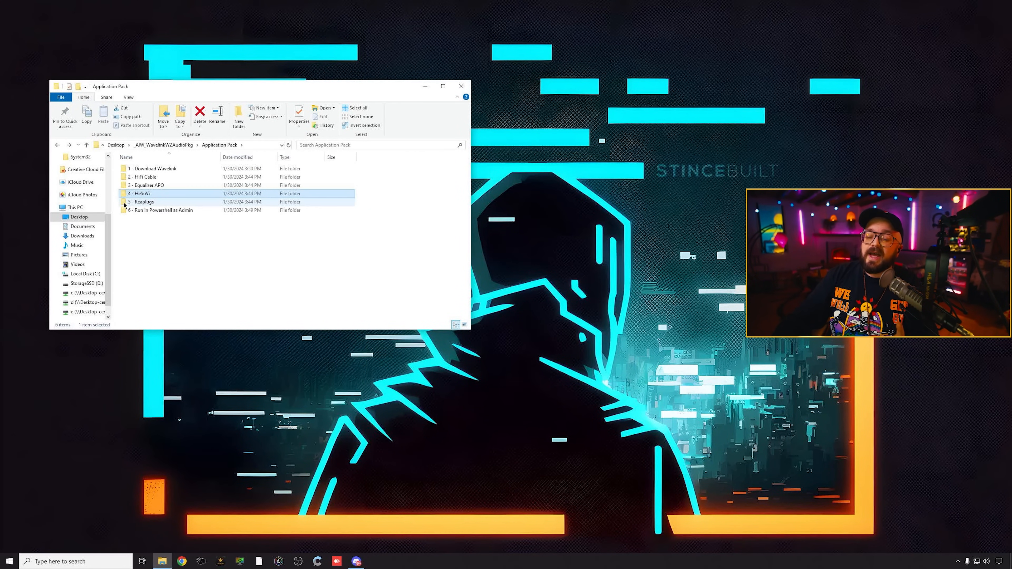
Step: Install ReaPlugs by running reaplugs236_x64-install.exe from the 5 - Reaplugs folder, accepting the license and keeping the default destination
double_click(140, 202)
double_click(156, 169)
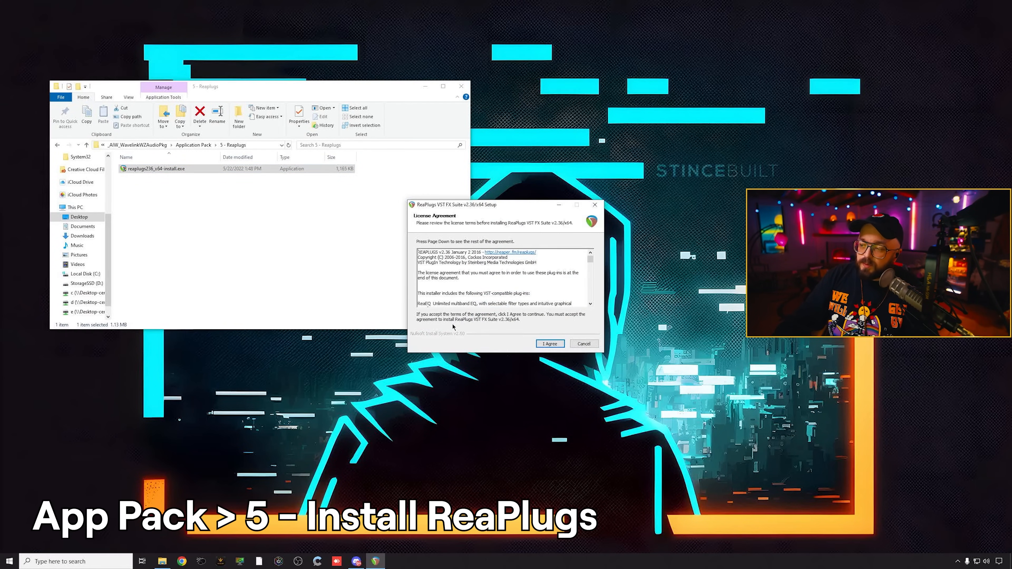
left_click(549, 344)
left_click(546, 344)
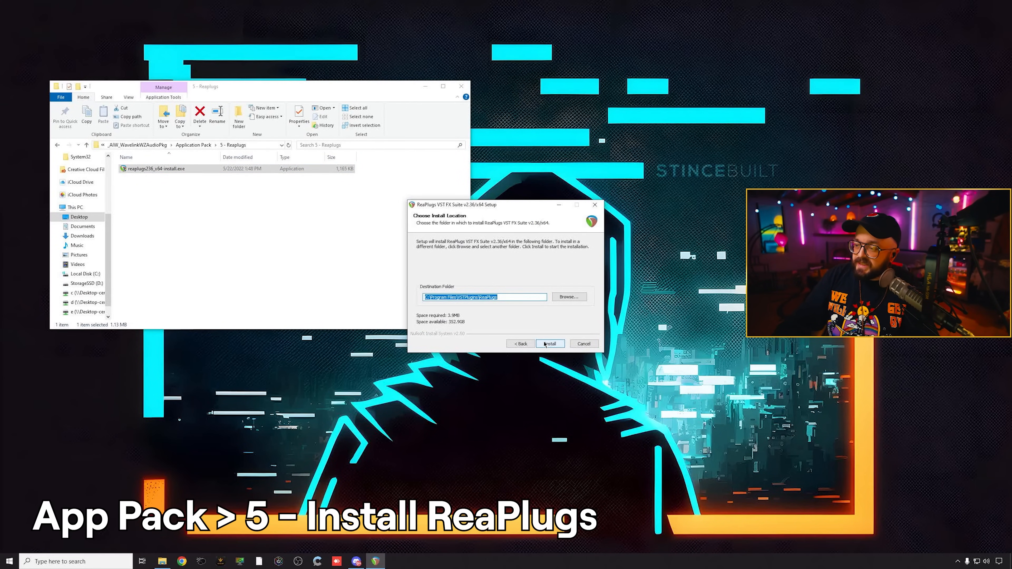
left_click(545, 344)
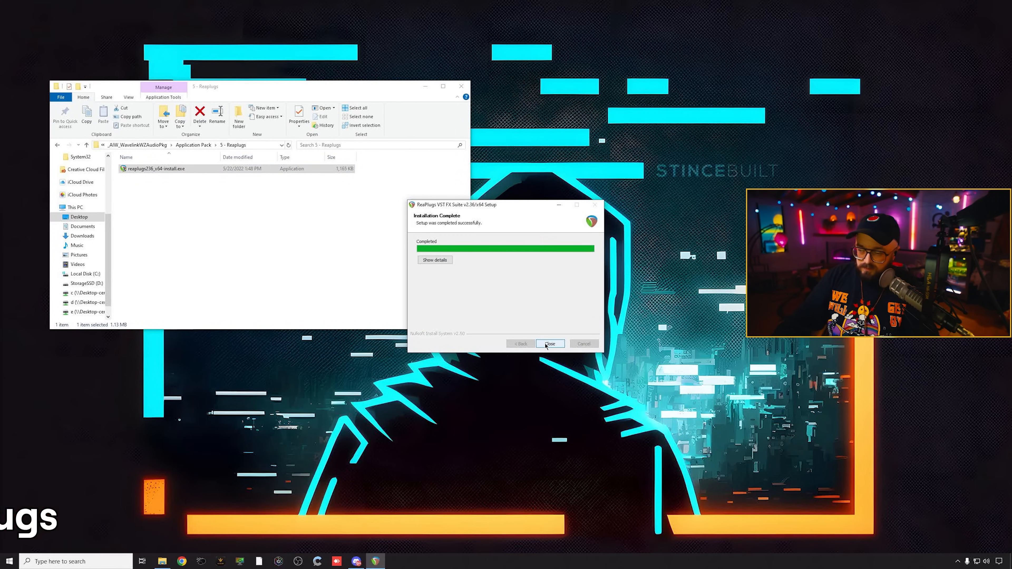
left_click(550, 343)
left_click(538, 303)
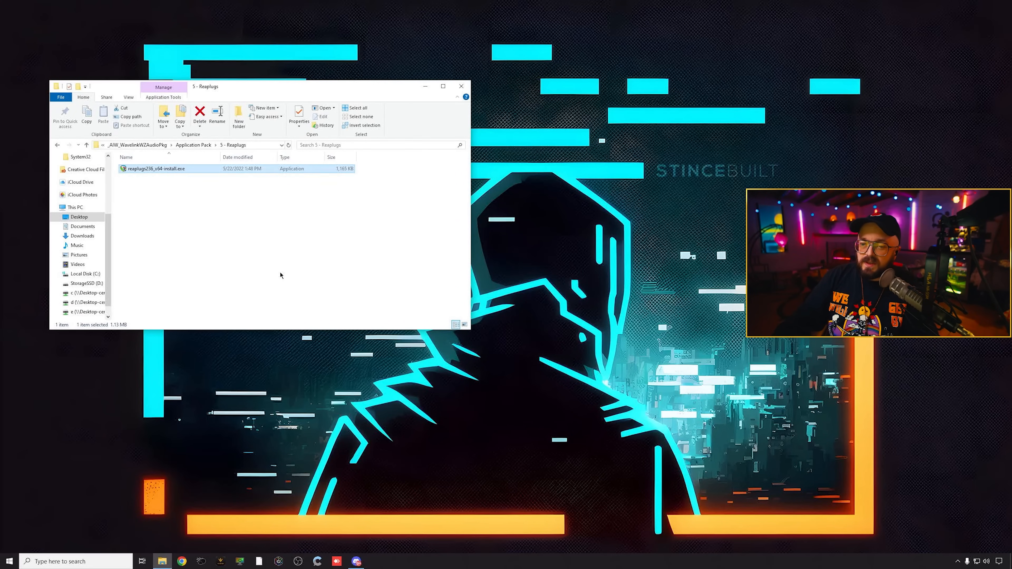
Step: Open LoudnessEQEnable.txt from the 6 - Run in Powershell as Admin folder and copy its command block, from Invoke-WebRequest through -releaseTime 2
key("alt+Up")
double_click(125, 211)
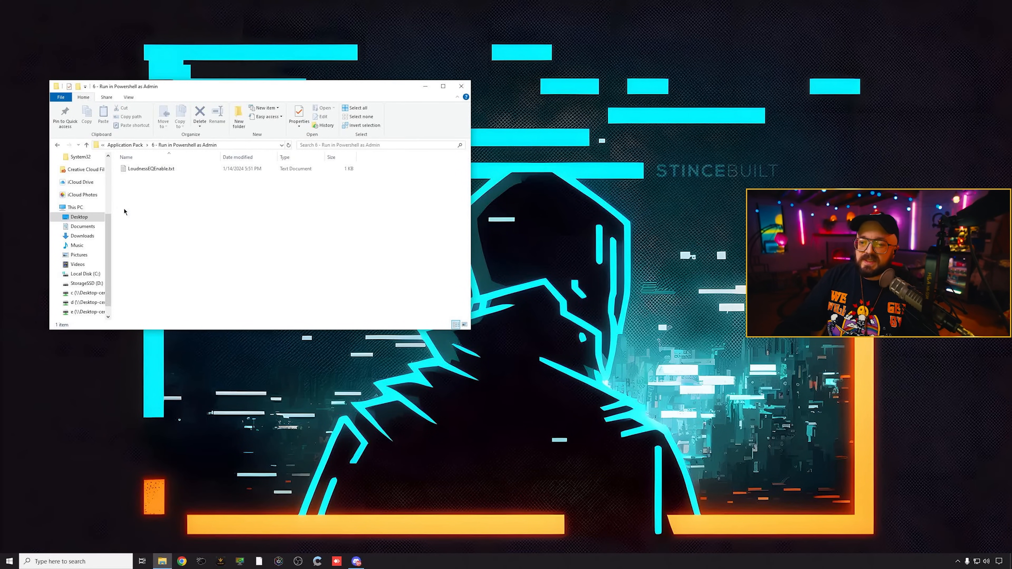
double_click(127, 169)
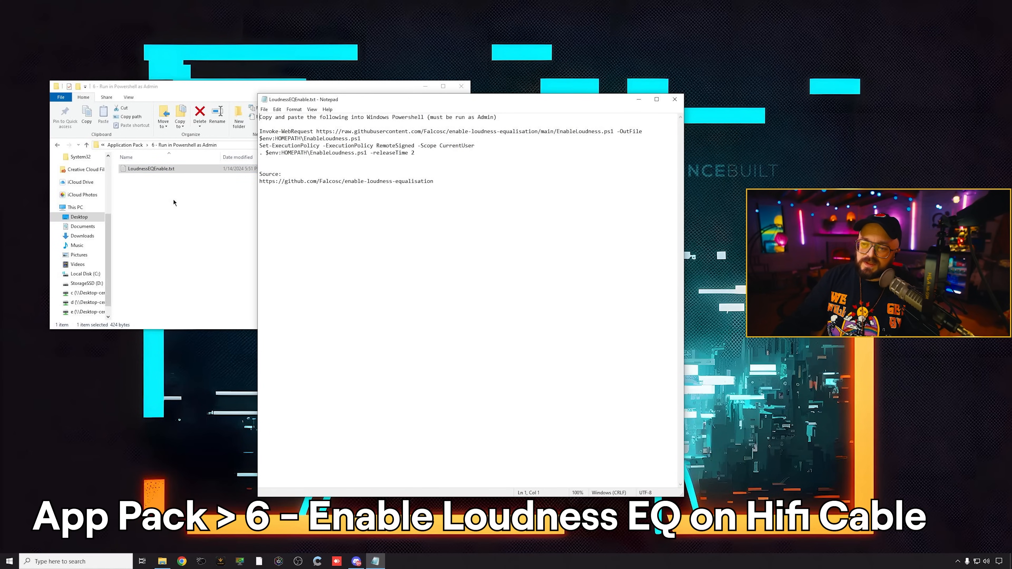
left_click_drag(434, 151, 258, 134)
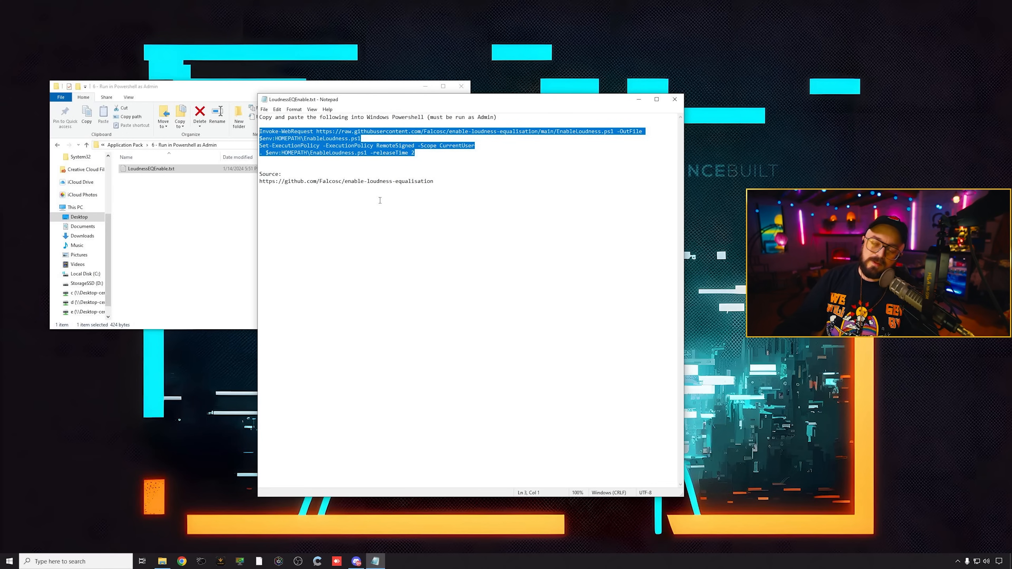
right_click(400, 154)
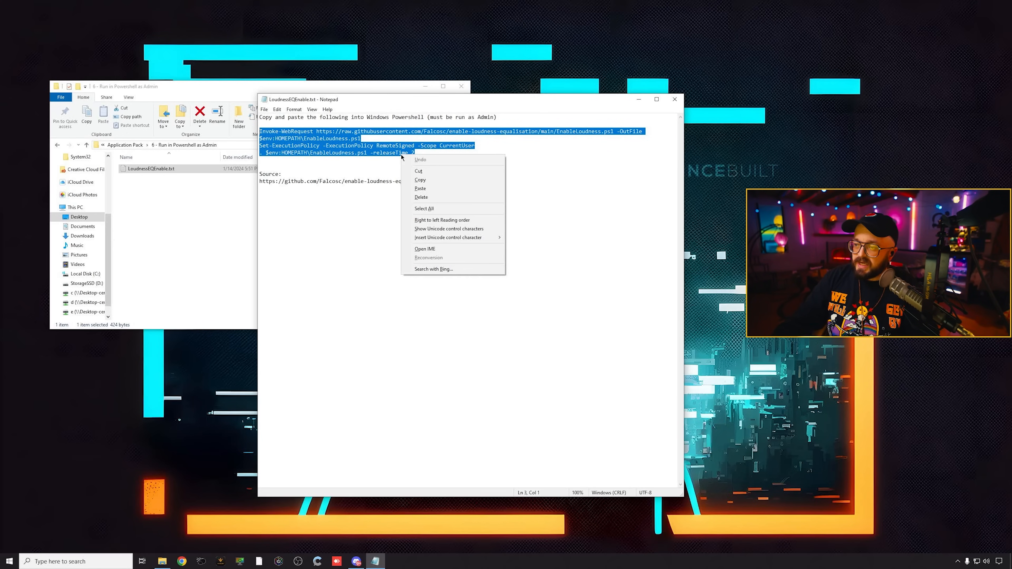
left_click(431, 181)
Step: Search Windows for PowerShell and run it as administrator
left_click(36, 560)
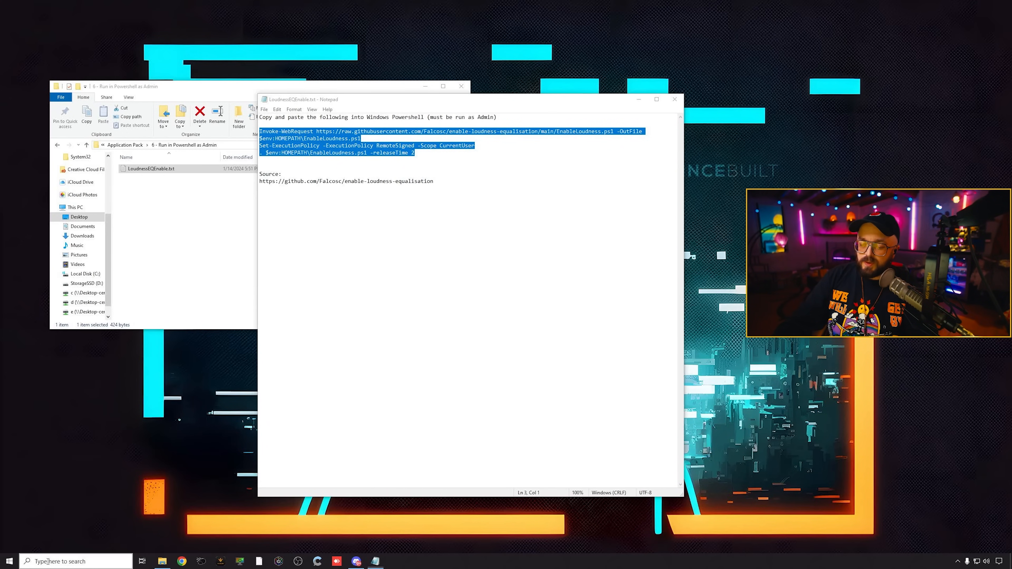
type("power")
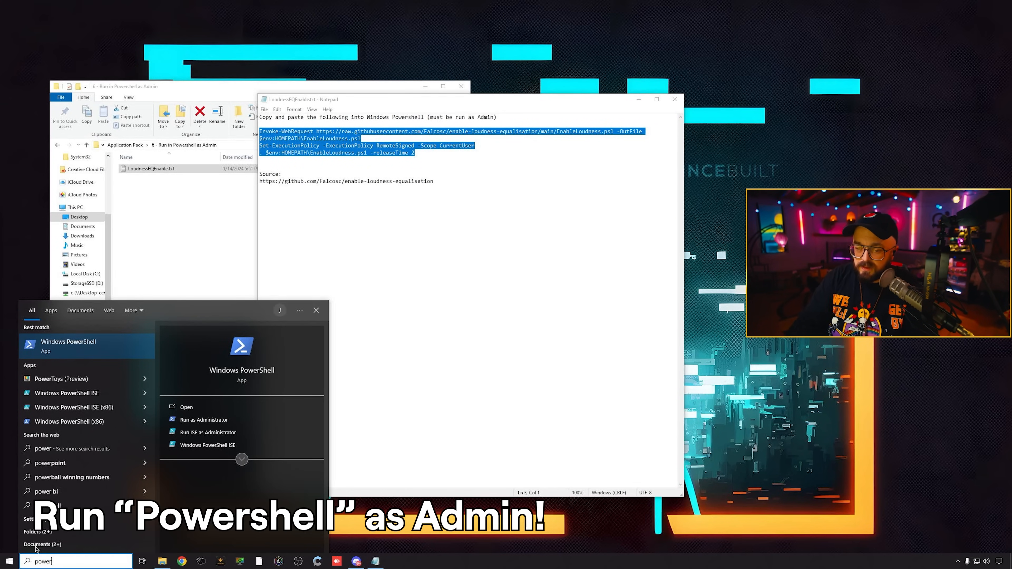
right_click(77, 345)
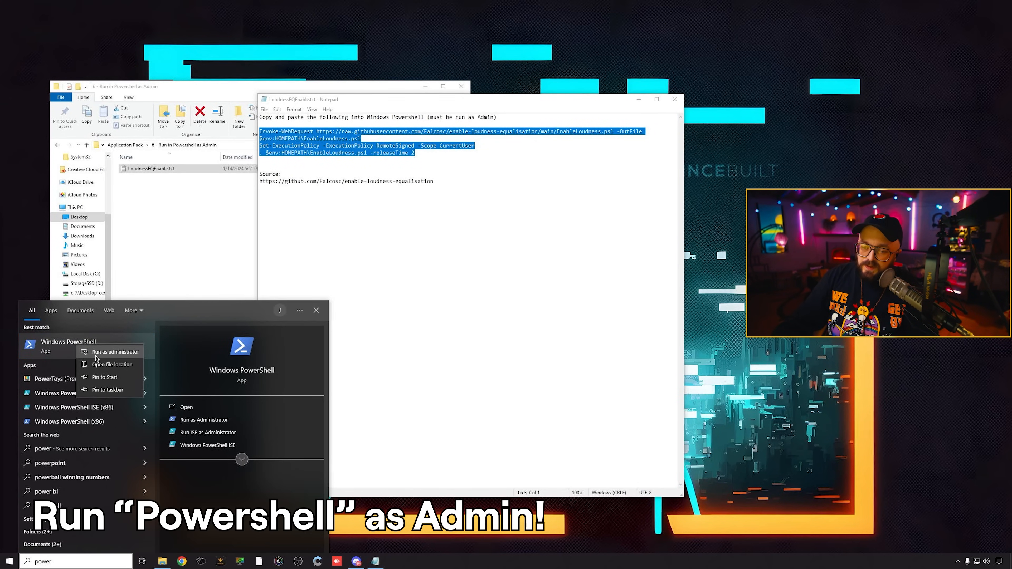
left_click(105, 358)
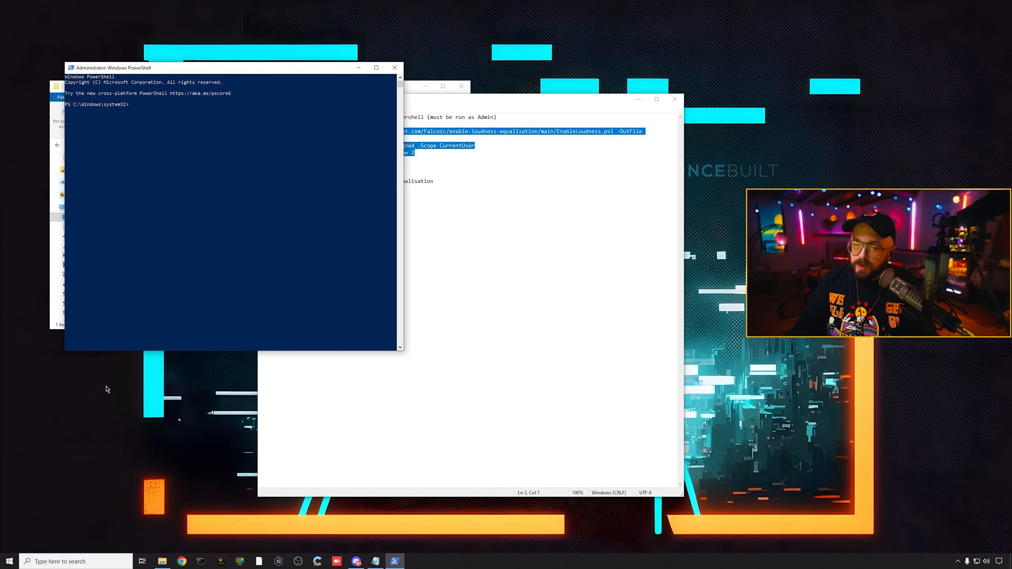
Step: Run the copied EnableLoudness commands in PowerShell and answer the execution policy question with A (Yes to All)
key("ctrl+v")
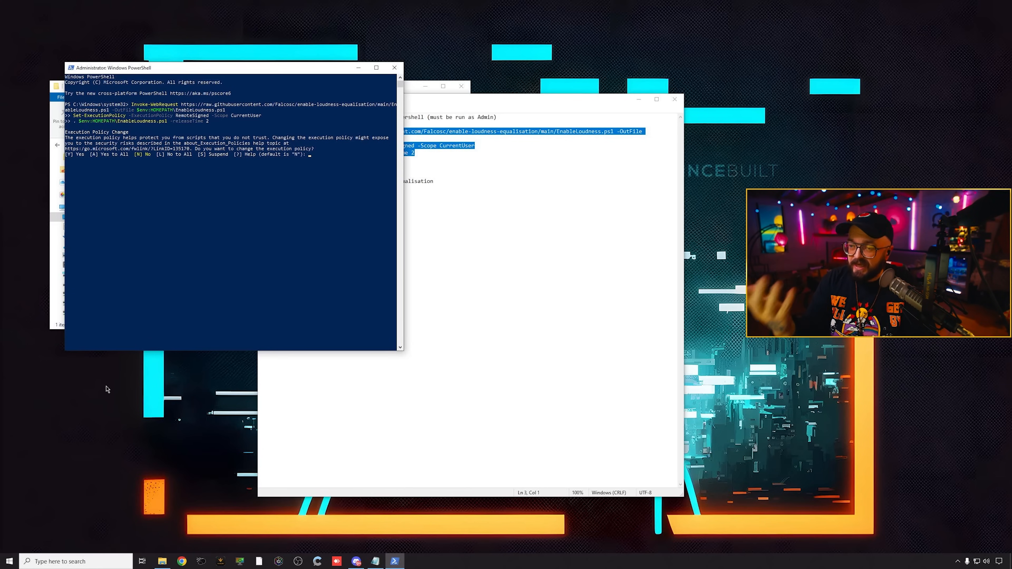
type("A")
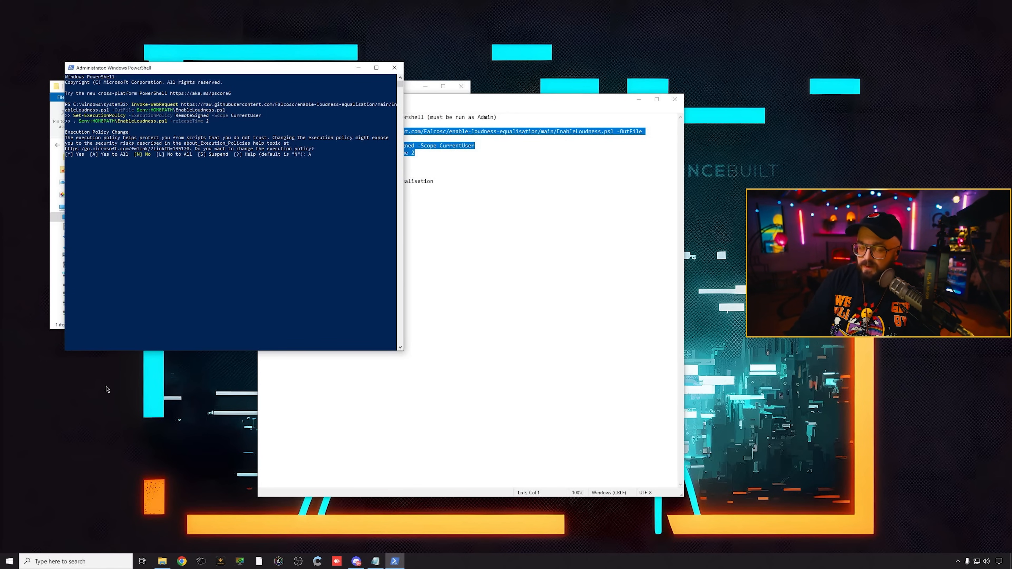
key("Return")
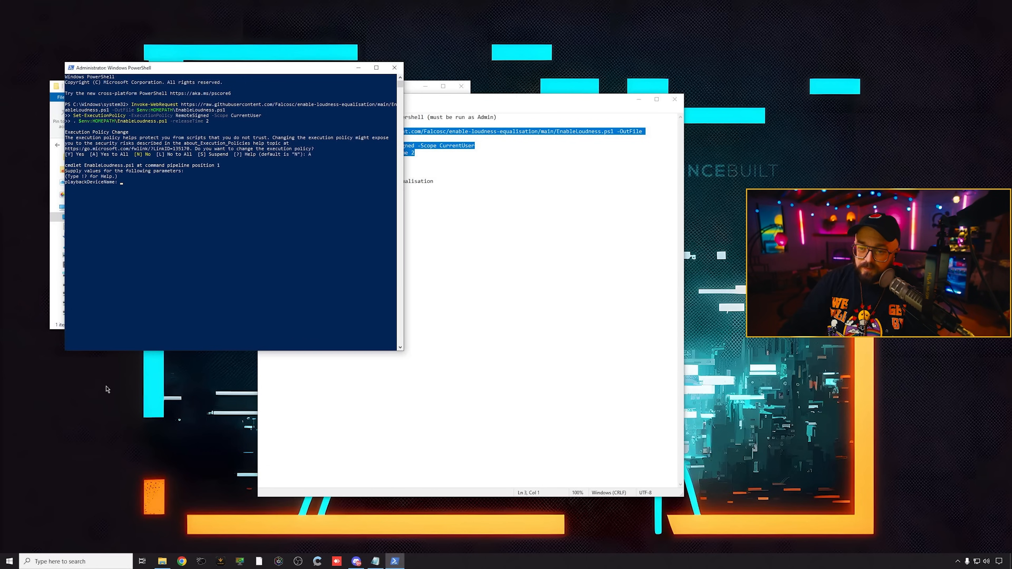
Step: Supply Hi-Fi Cable Input as the playbackDeviceName for the loudness script
left_click_drag(215, 69, 516, 87)
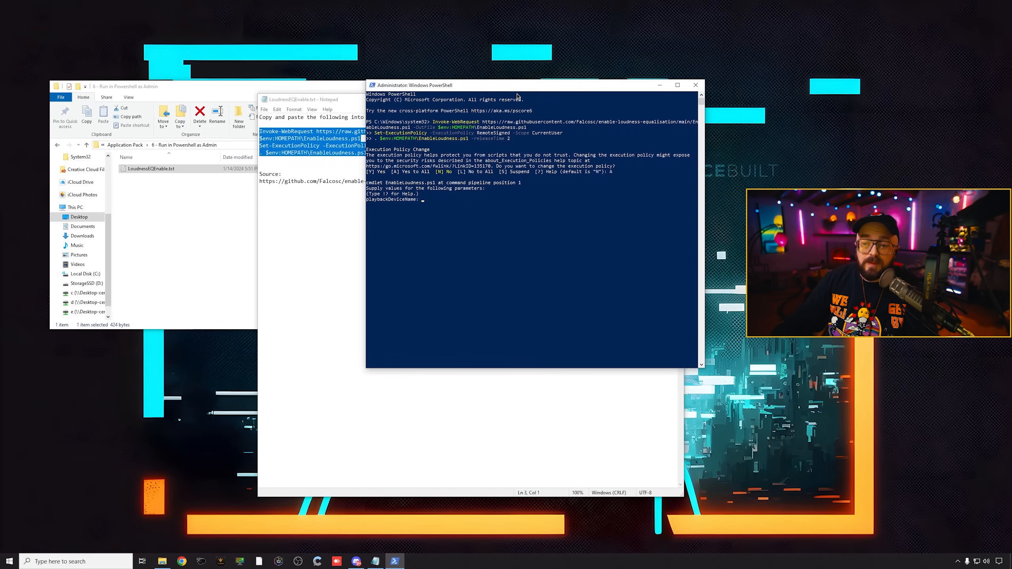
type("Hi-")
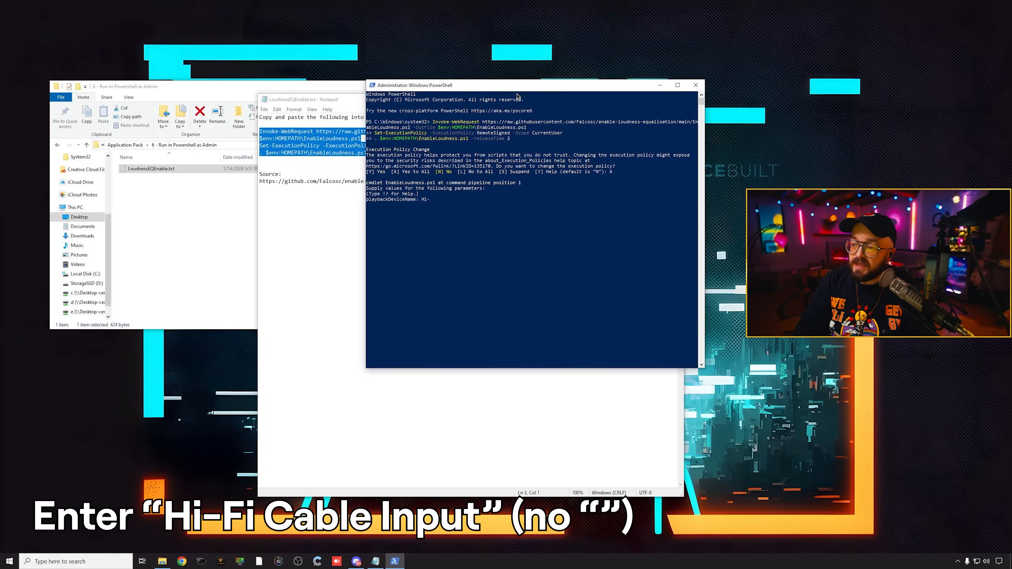
type("F")
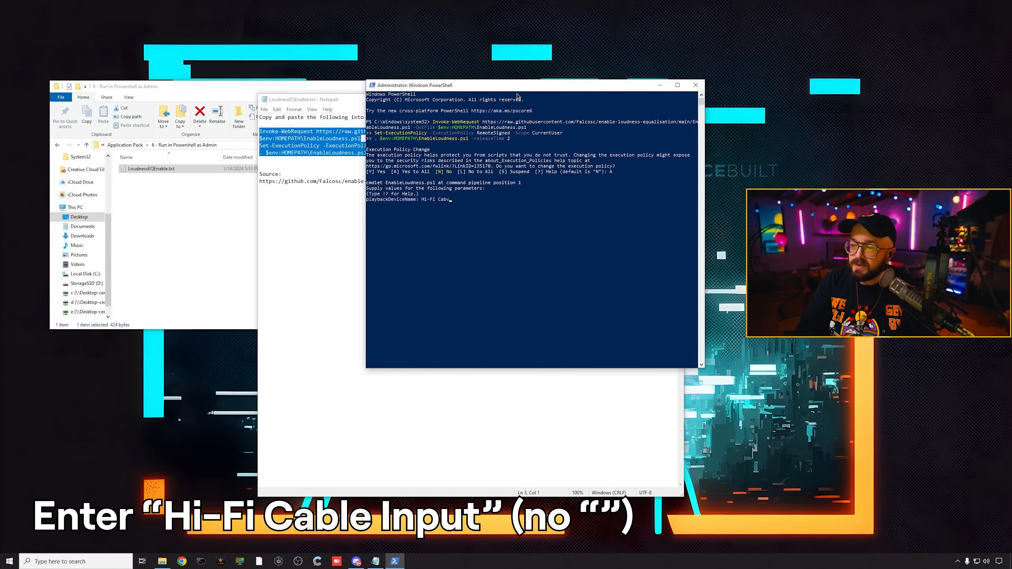
type("i Cabb")
key("BackSpace")
type("le Inpu")
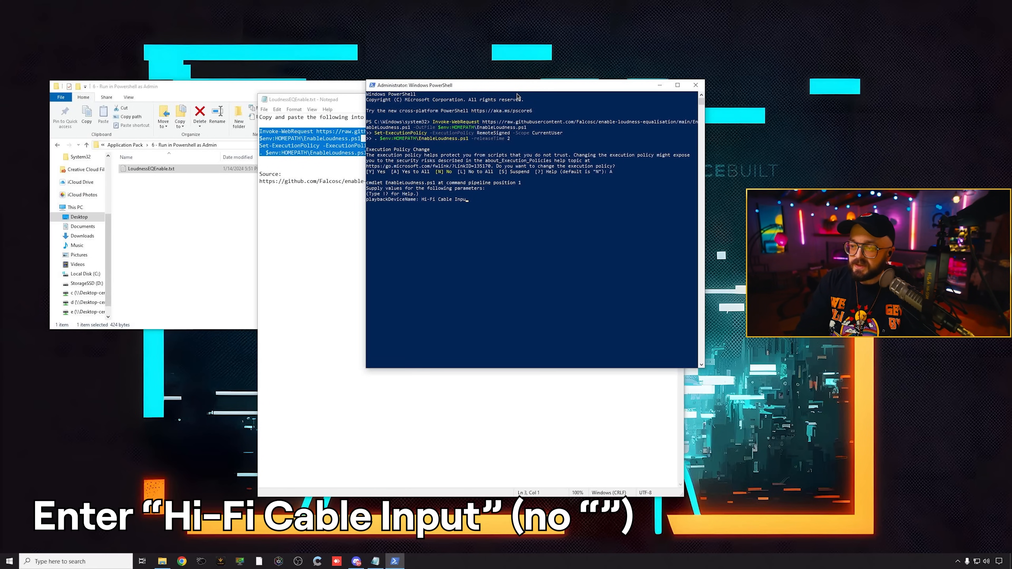
type("t")
key("Return")
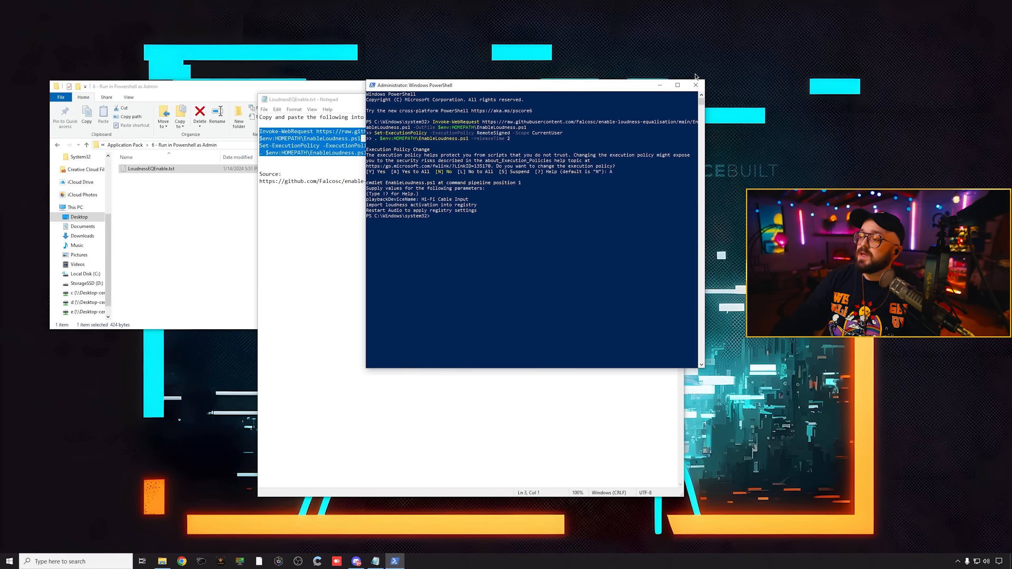
Step: Close PowerShell and the LoudnessEQEnable.txt file, and return to the Application Pack folder
left_click(695, 85)
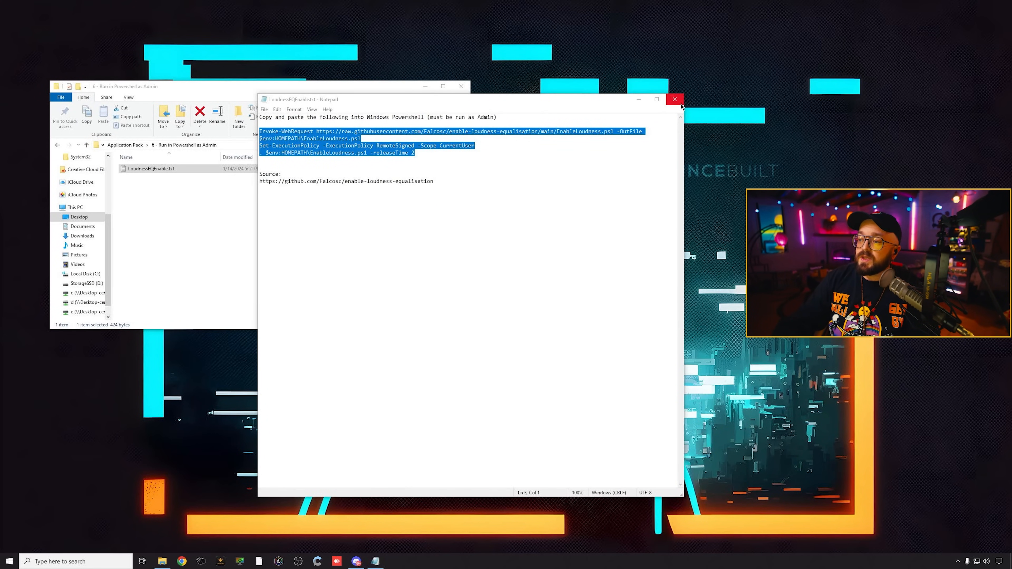
left_click(675, 100)
key("alt+Left")
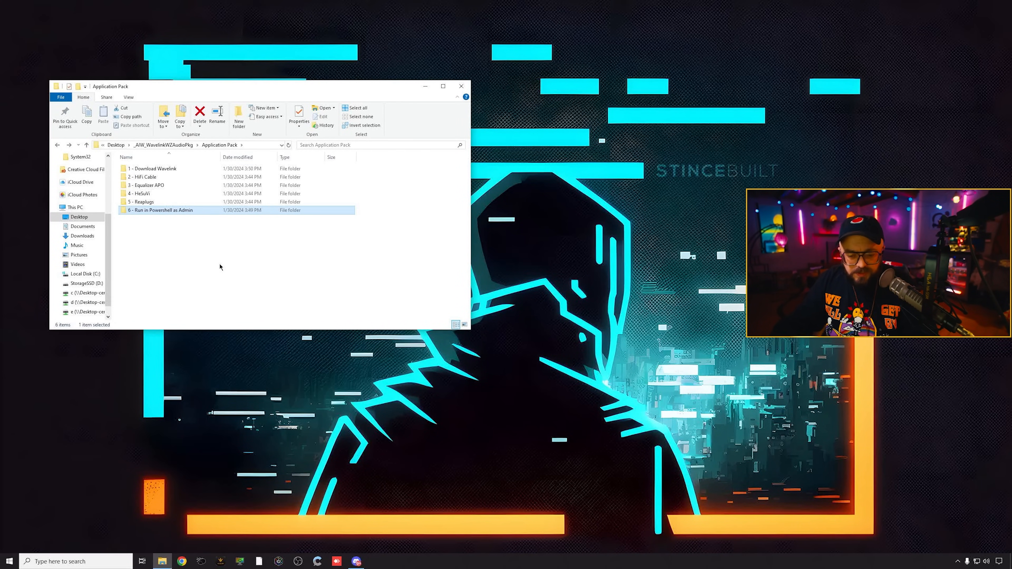
left_click(67, 562)
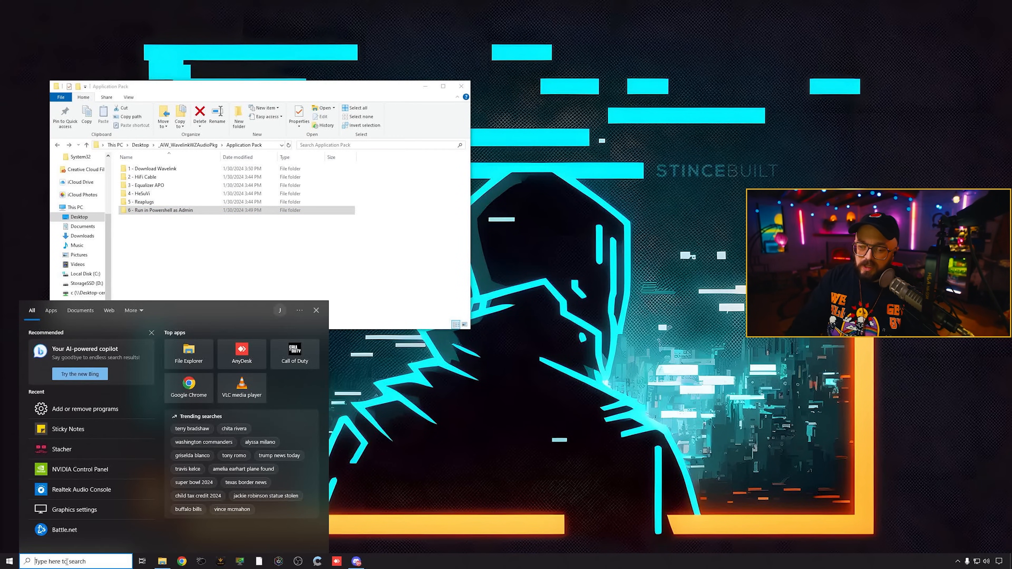
type("chatterinoon")
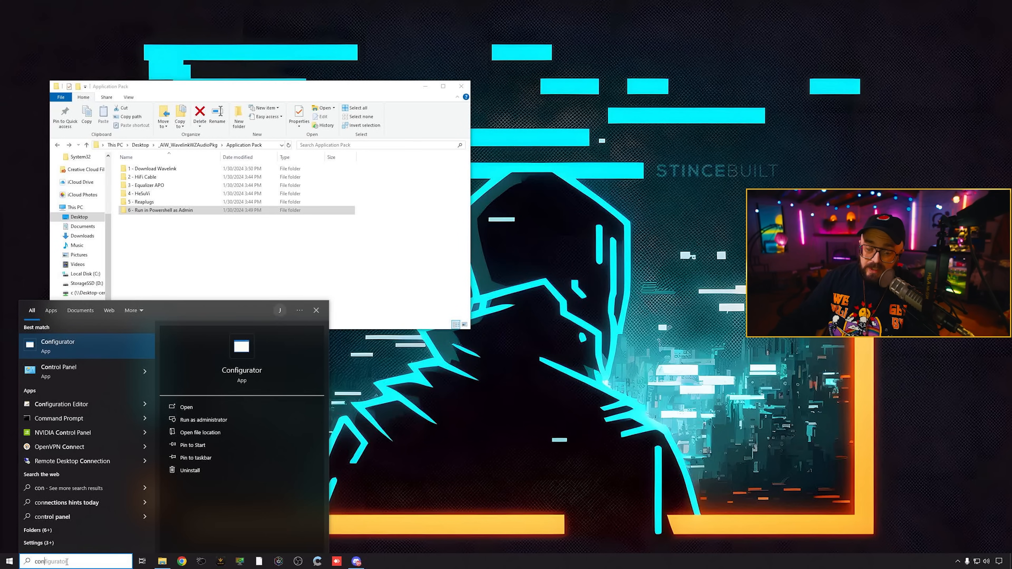
left_click(107, 357)
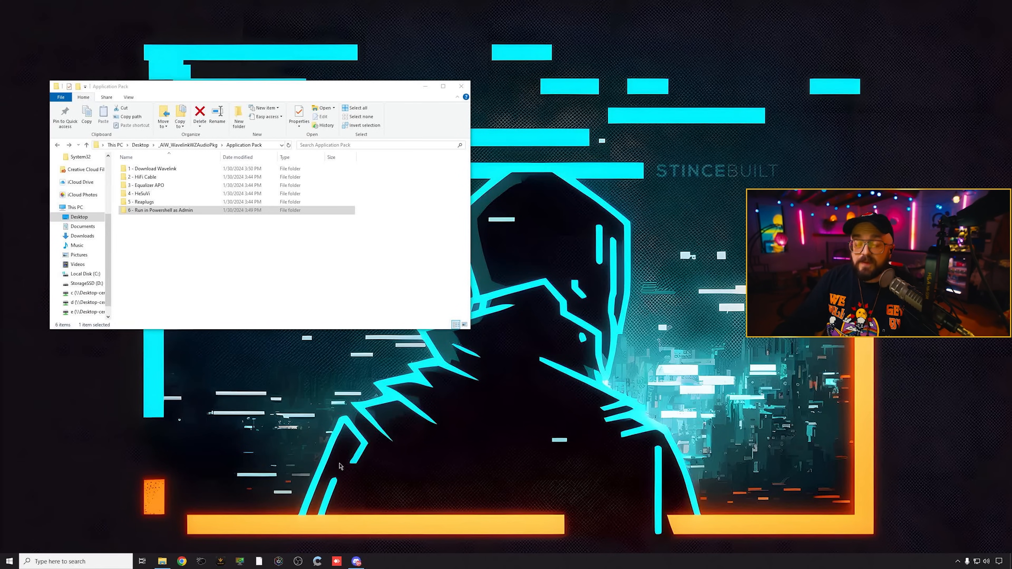
Step: Launch the Configurator from the Equalizer APO 1.3 program group in the installed apps list
left_click(9, 561)
scroll(69, 476, "down", 5)
scroll(69, 476, "down", 6)
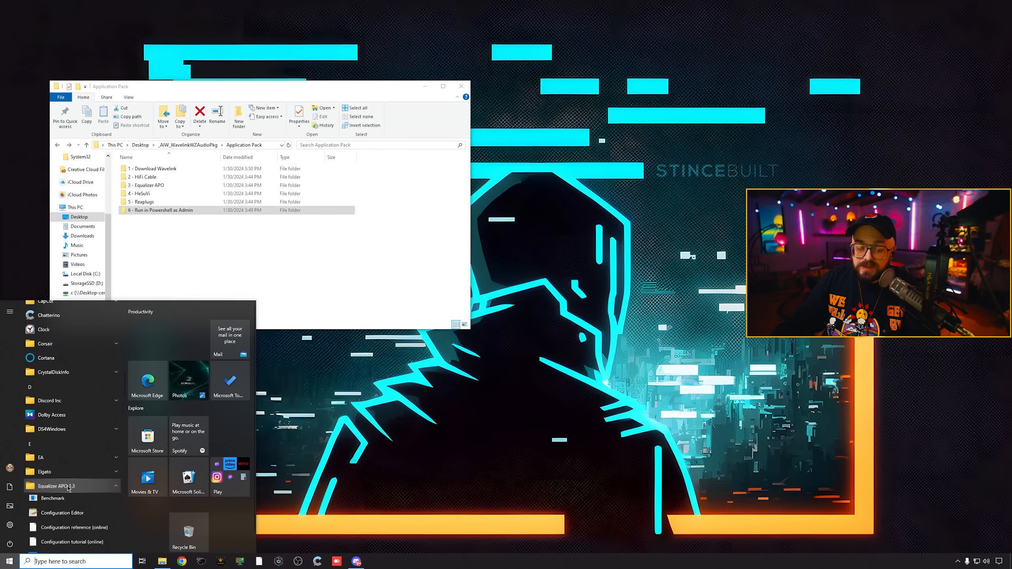
left_click(68, 486)
scroll(68, 488, "down", 1)
left_click(72, 519)
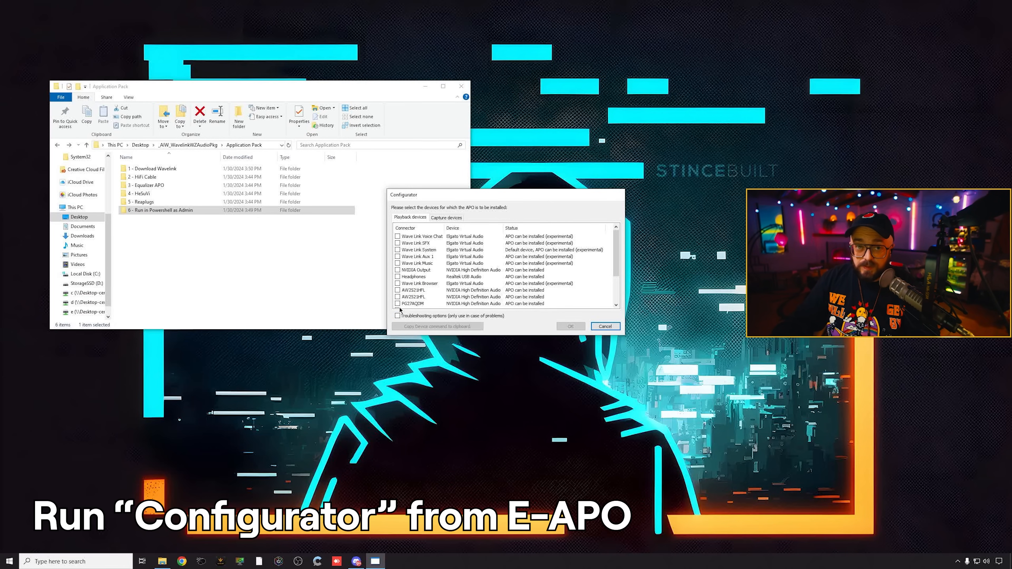
Step: Mark the Hi-Fi Cable Input playback device for APO installation, enable troubleshooting options, and keep that device highlighted
scroll(407, 291, "down", 1)
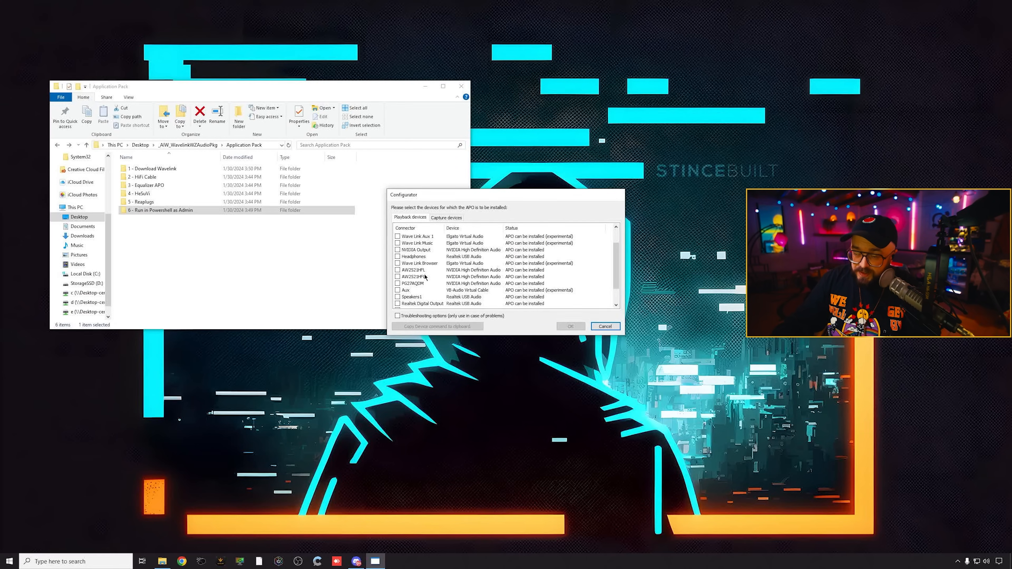
scroll(423, 274, "down", 1)
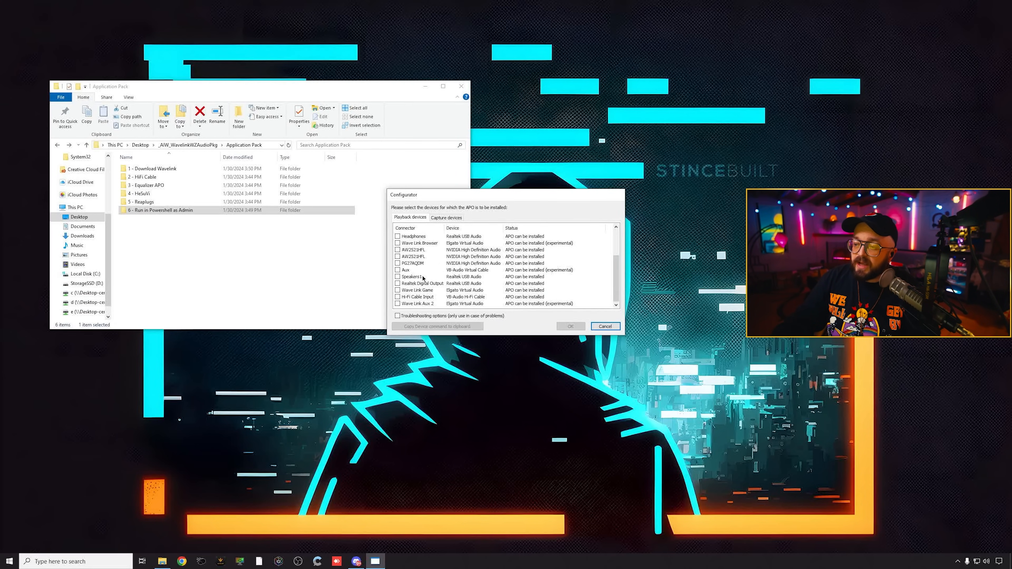
left_click(418, 297)
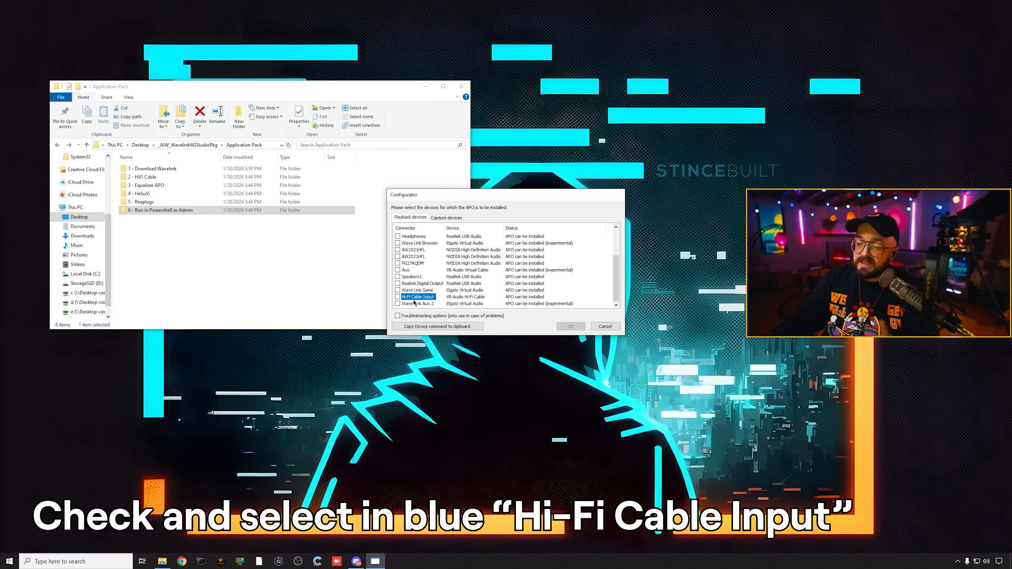
left_click(397, 297)
left_click(397, 316)
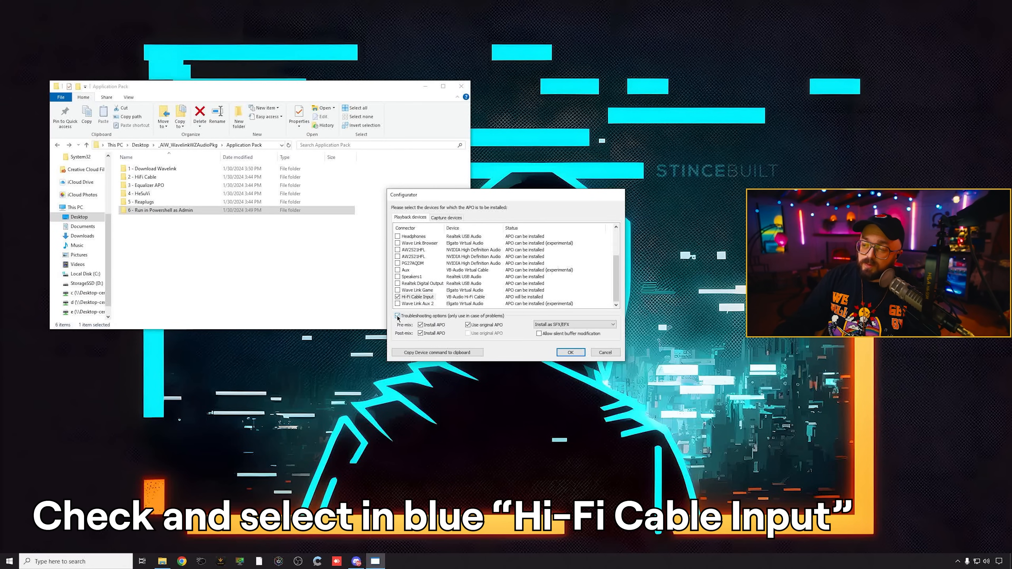
left_click(407, 297)
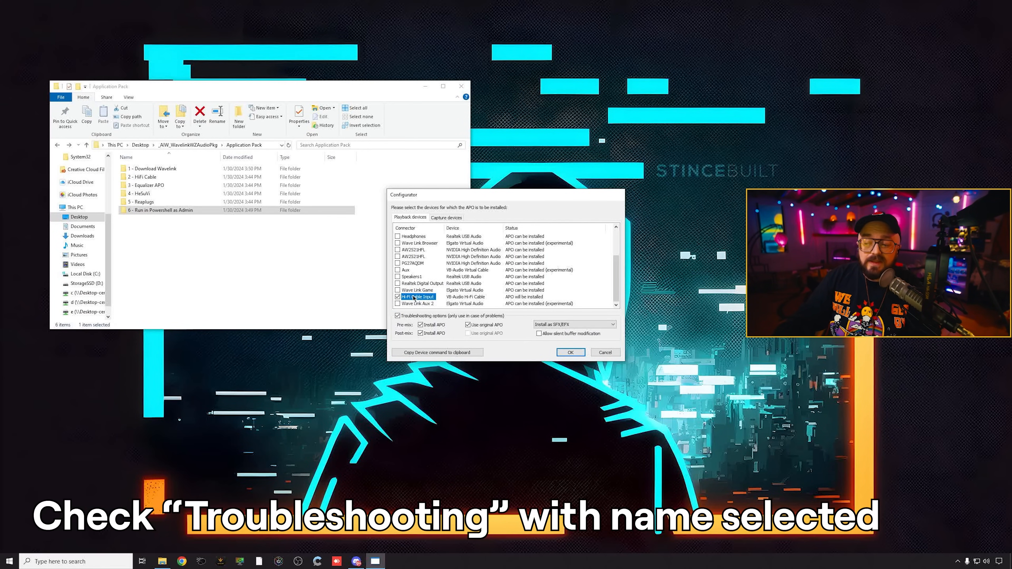
Step: Set the Hi-Fi Cable Input APO mode to Install as LFX/GFX, confirm the device selection, and decline the reboot
left_click(588, 325)
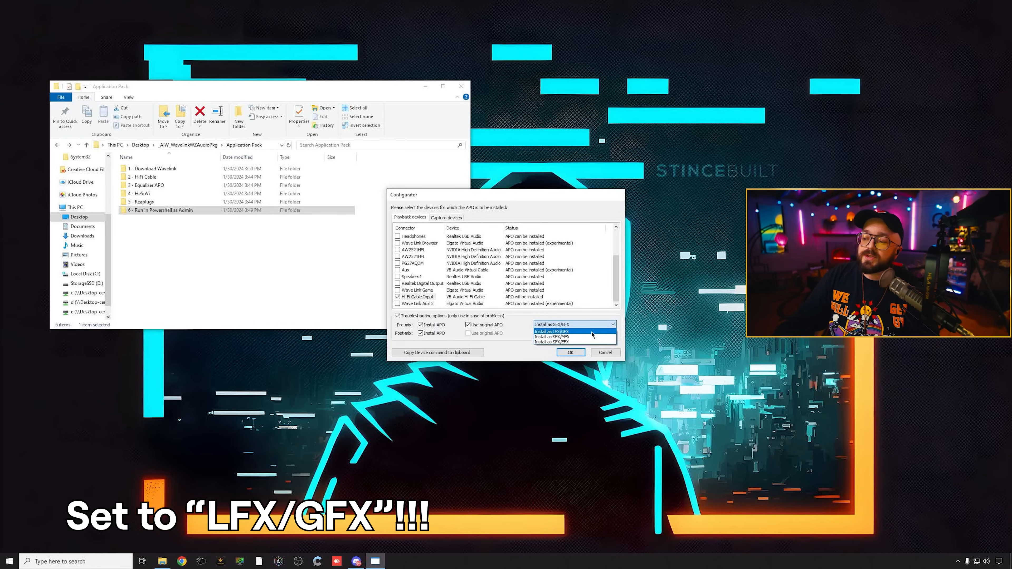
left_click(554, 332)
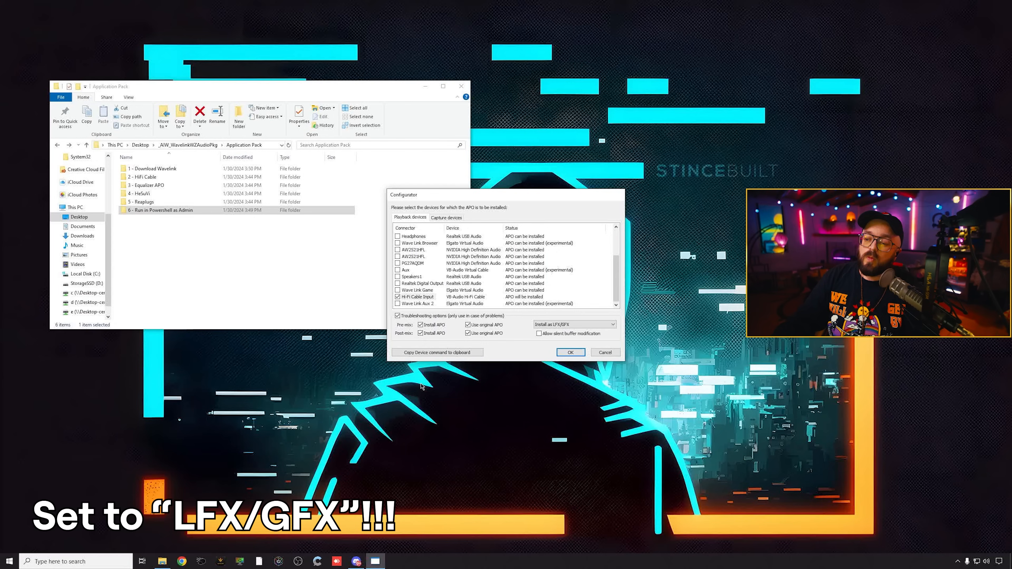
left_click(570, 352)
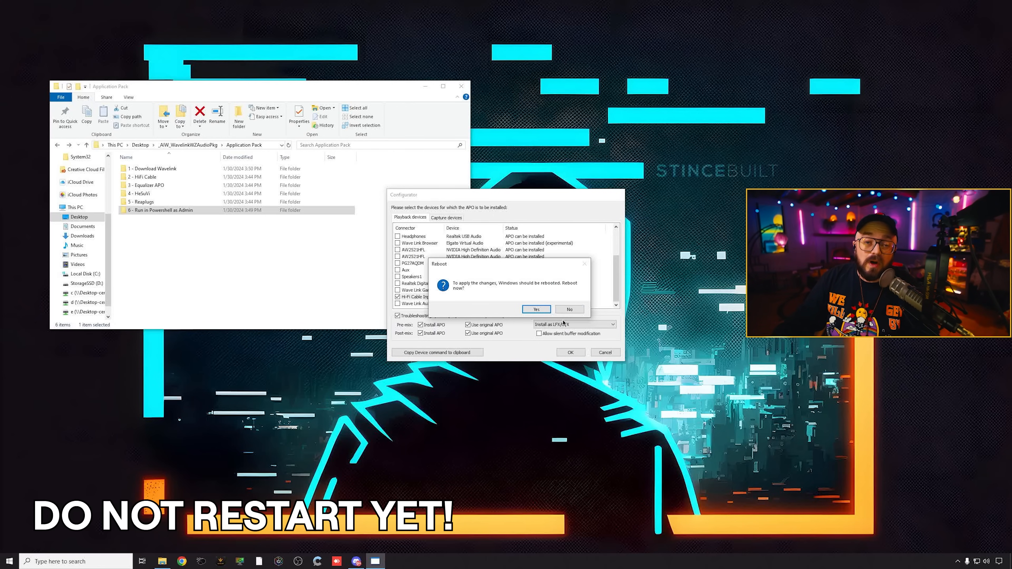
left_click(581, 310)
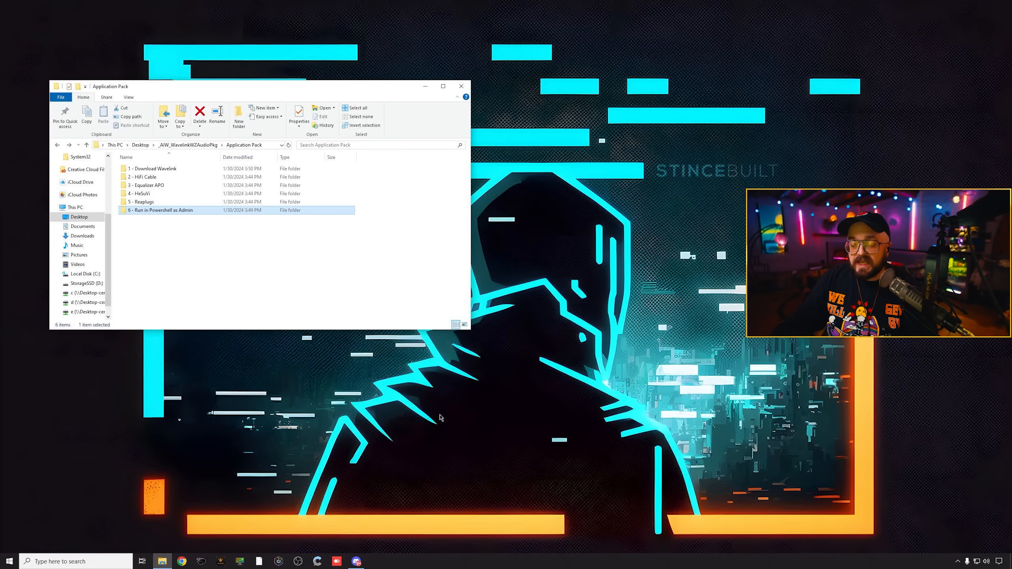
Step: Restart the audio service from HeSuVi and close HeSuVi
left_click(258, 562)
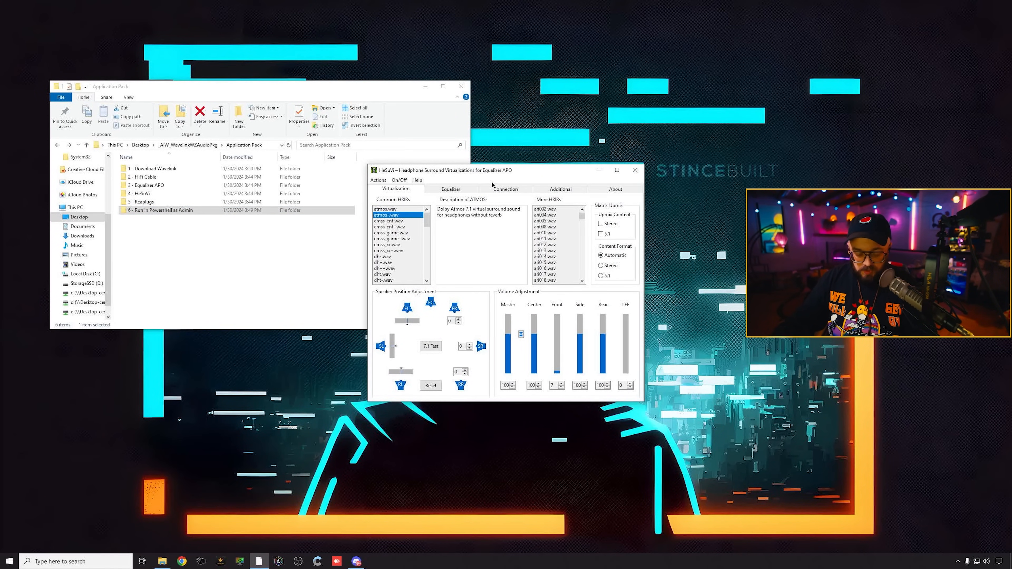
left_click(378, 180)
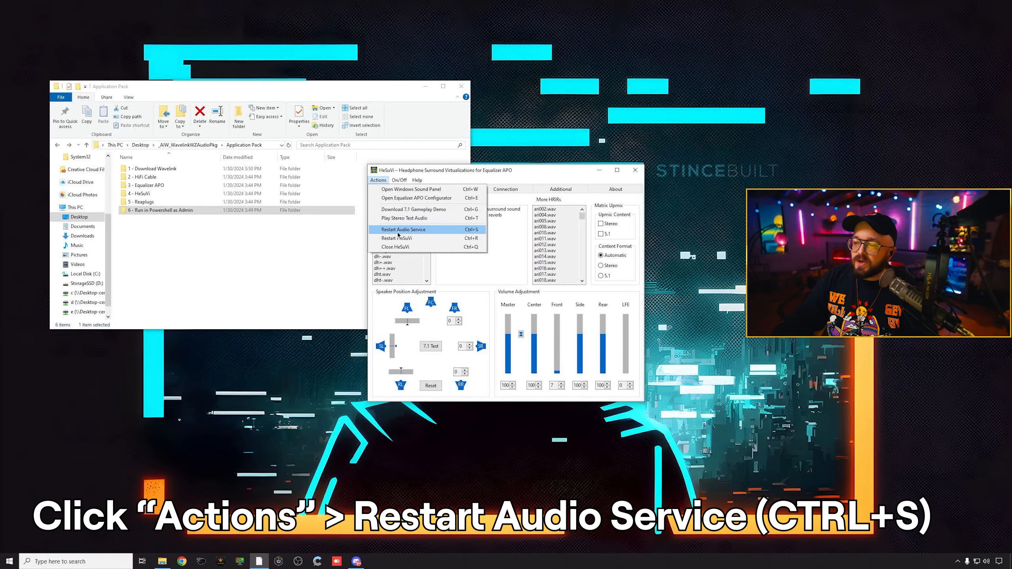
left_click(431, 233)
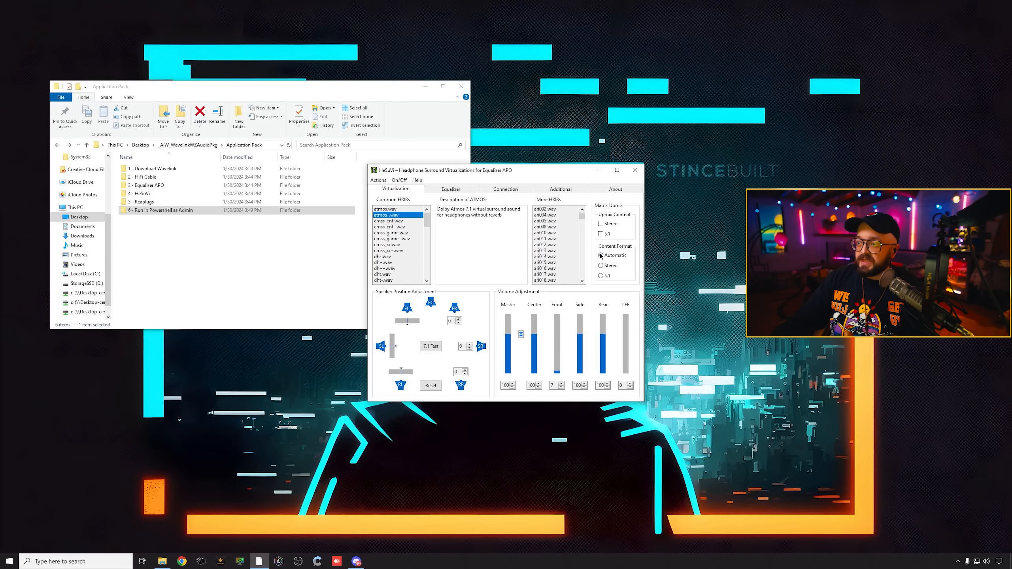
left_click(635, 171)
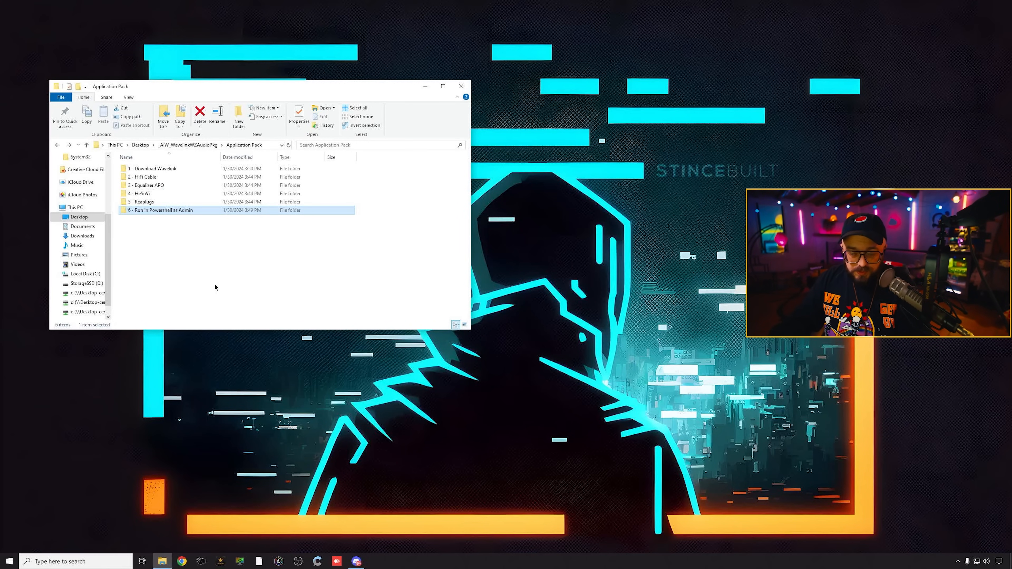
Step: Copy AIW_MWIII_Urc_Temp.txt and config.txt from the package's Config Files folder
key("alt+Up")
double_click(140, 178)
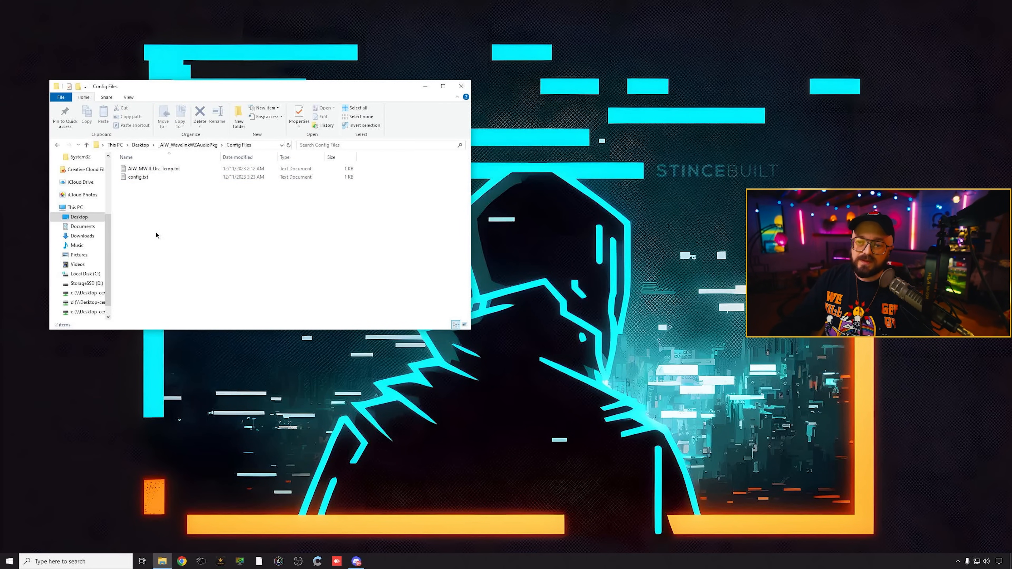
left_click_drag(158, 214, 143, 170)
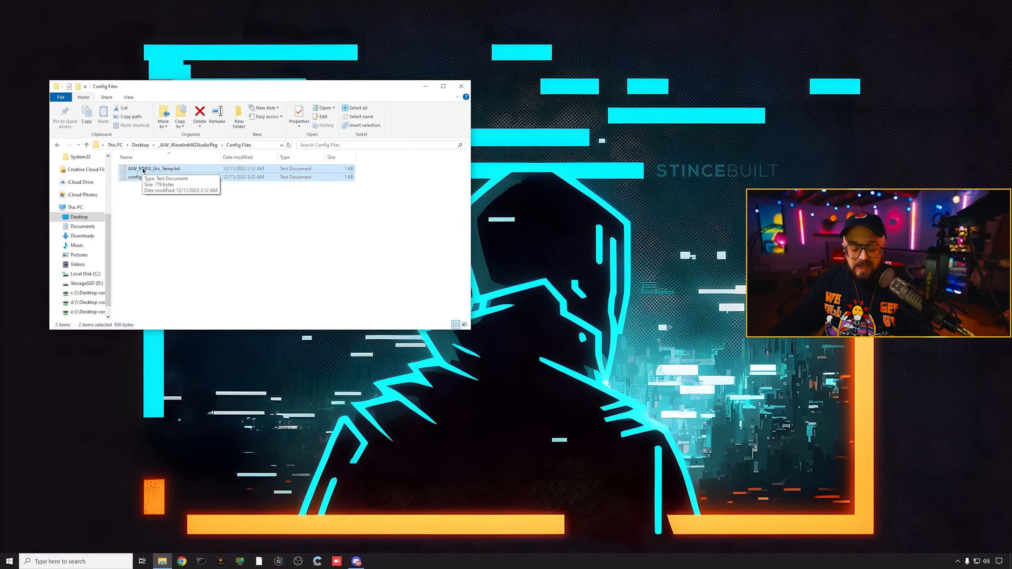
right_click(143, 170)
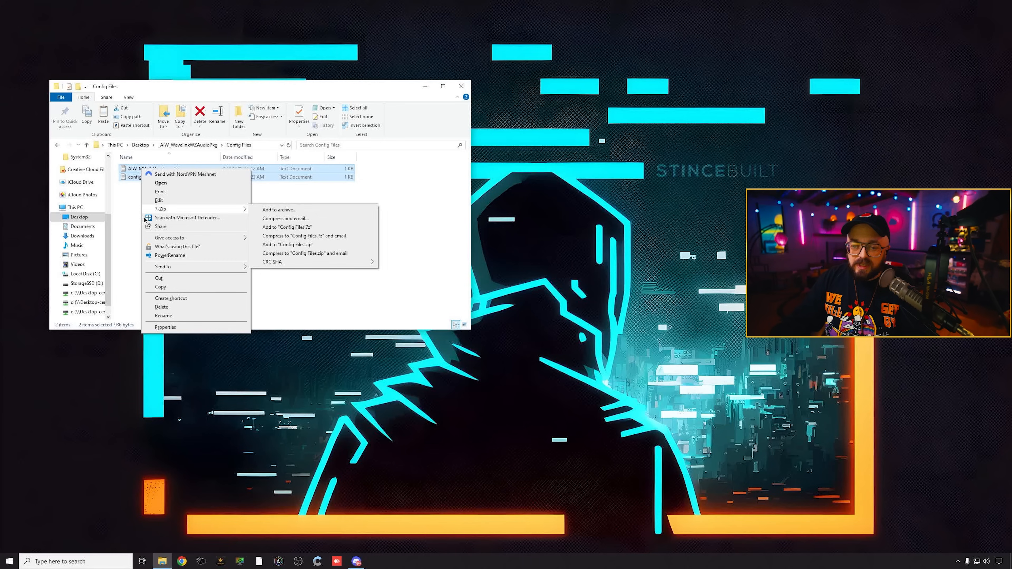
left_click(129, 273)
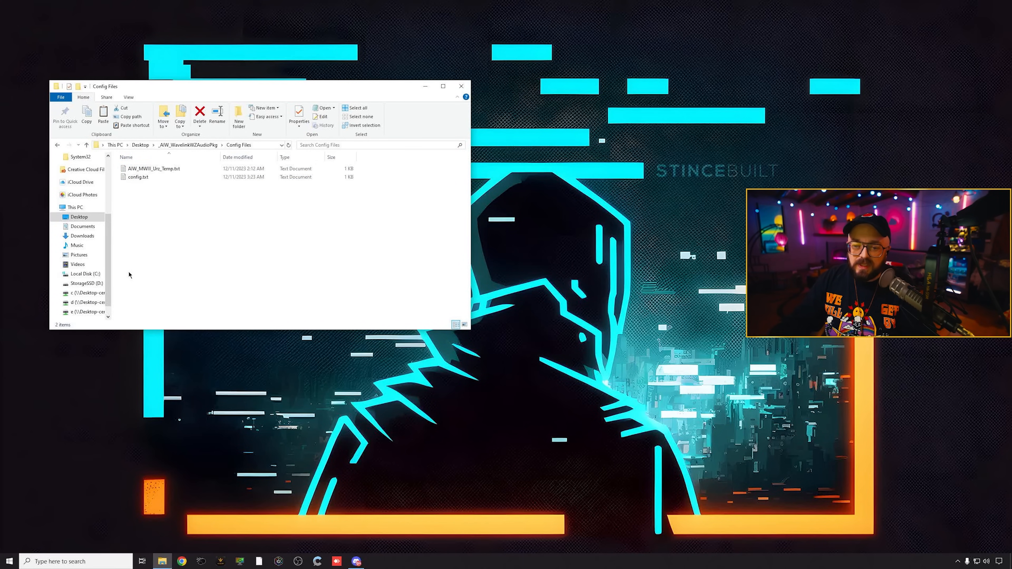
Step: Paste the copied configuration files into C:\Program Files\EqualizerAPO\config, replacing the existing config.txt
left_click(93, 274)
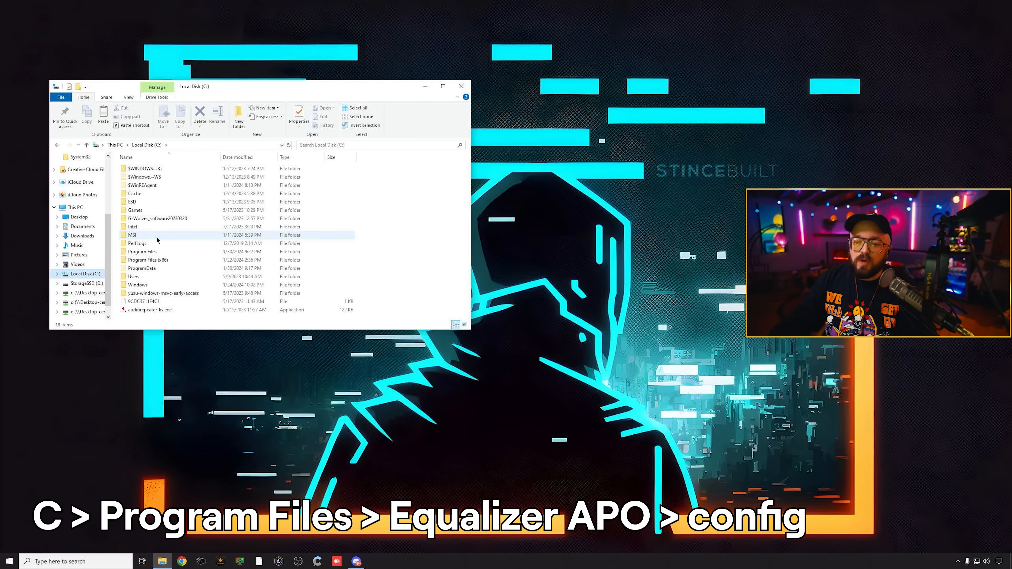
double_click(158, 254)
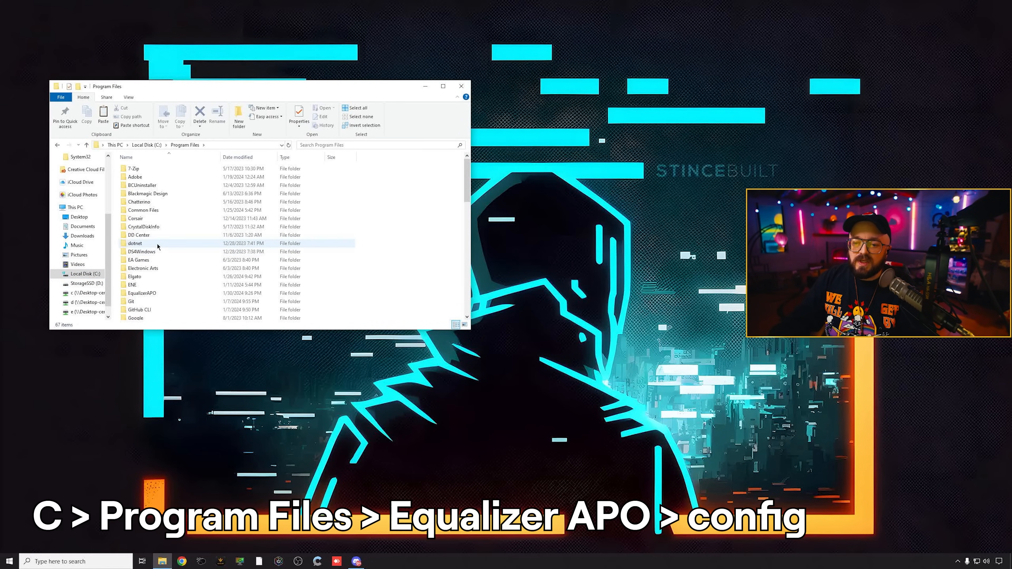
double_click(142, 294)
double_click(135, 168)
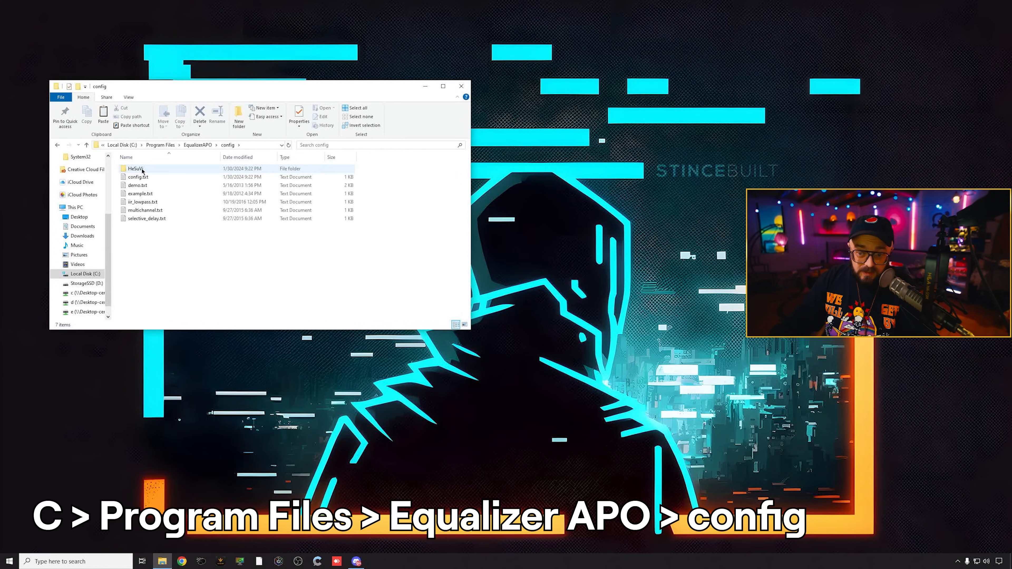
right_click(146, 249)
left_click(171, 303)
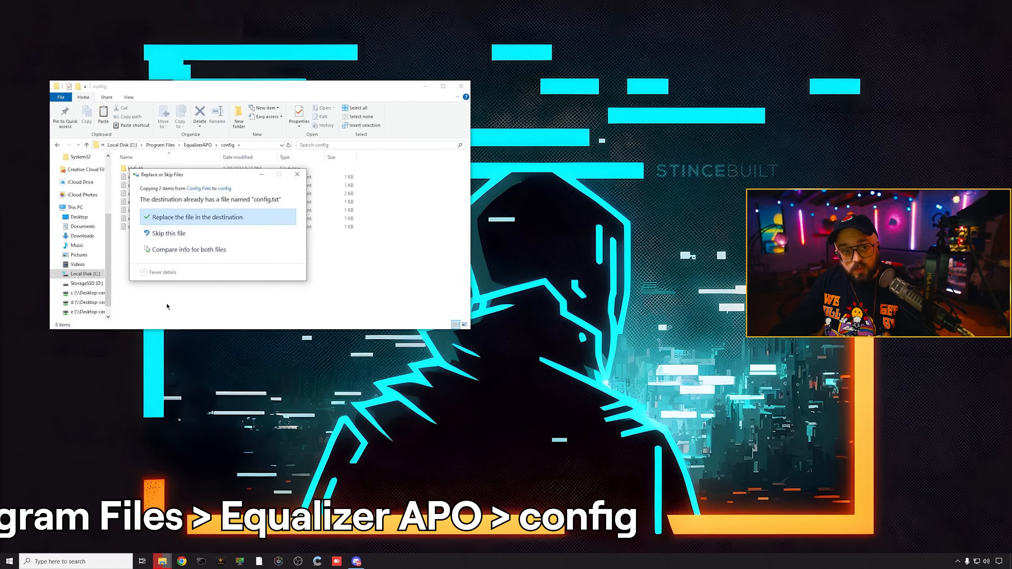
left_click(187, 218)
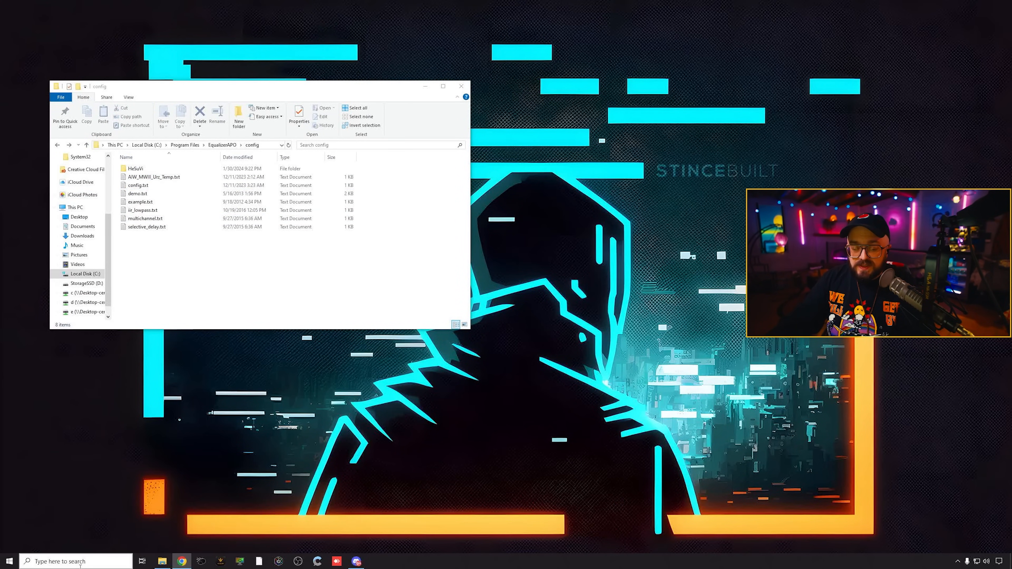
Step: Launch the Equalizer APO Configuration Editor and decline running the Configurator
left_click(60, 561)
type("confi")
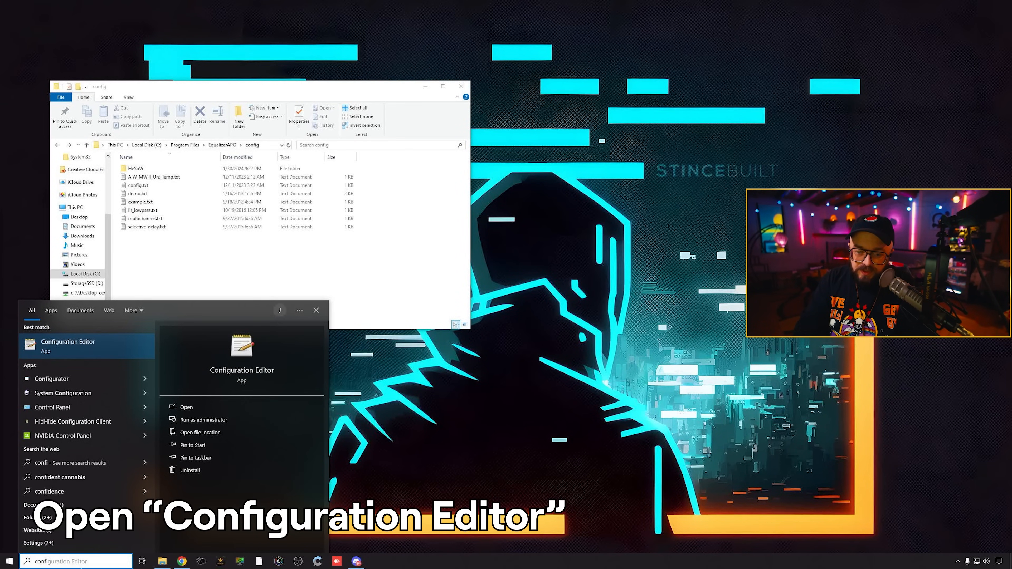
left_click(80, 347)
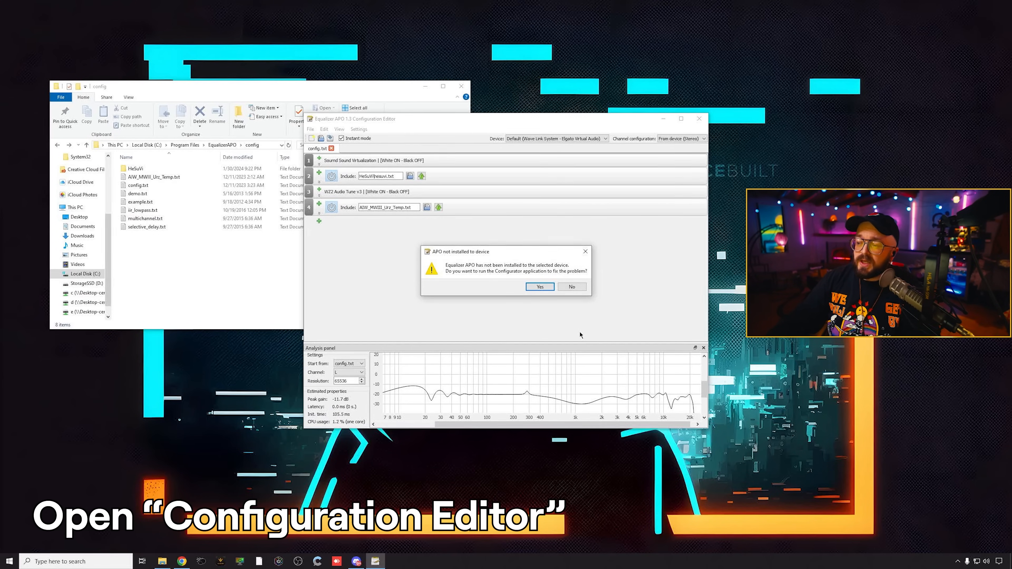
left_click(573, 287)
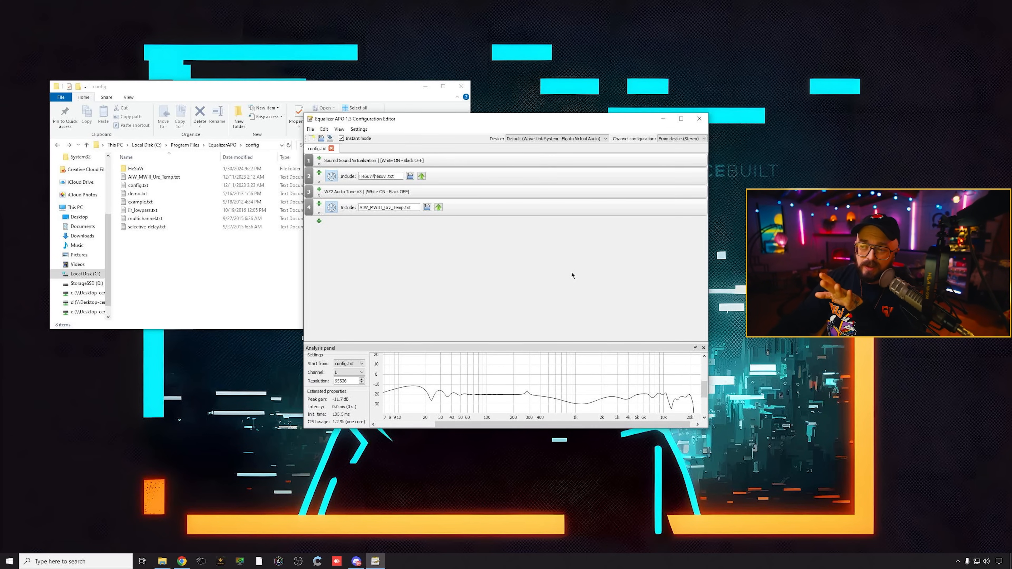
Step: Set the editor's device to Art Tune - VB-Audio Hi-Fi Cable and open AIW_MWIII_Urc_Temp.txt
left_click(530, 139)
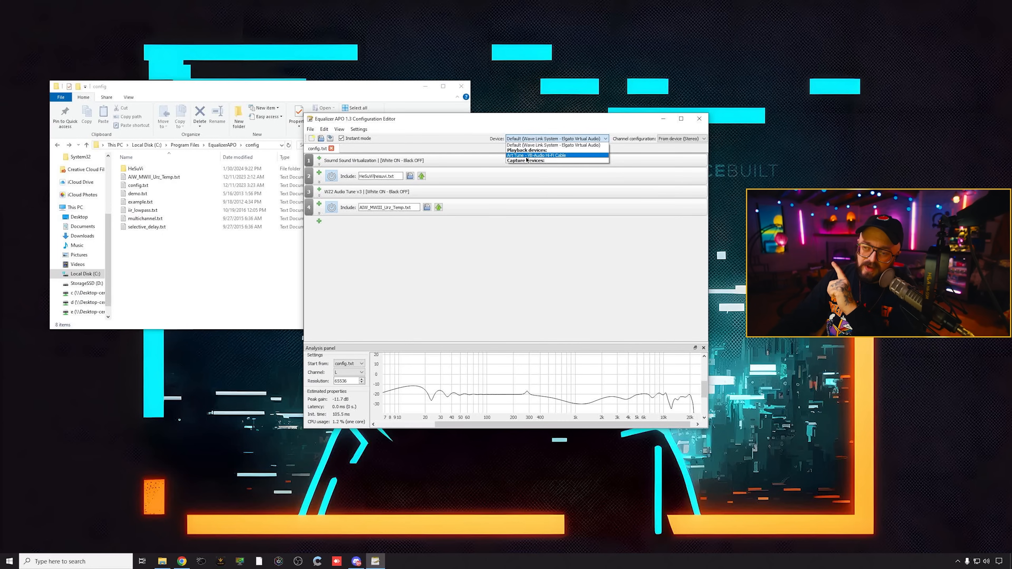
left_click(527, 156)
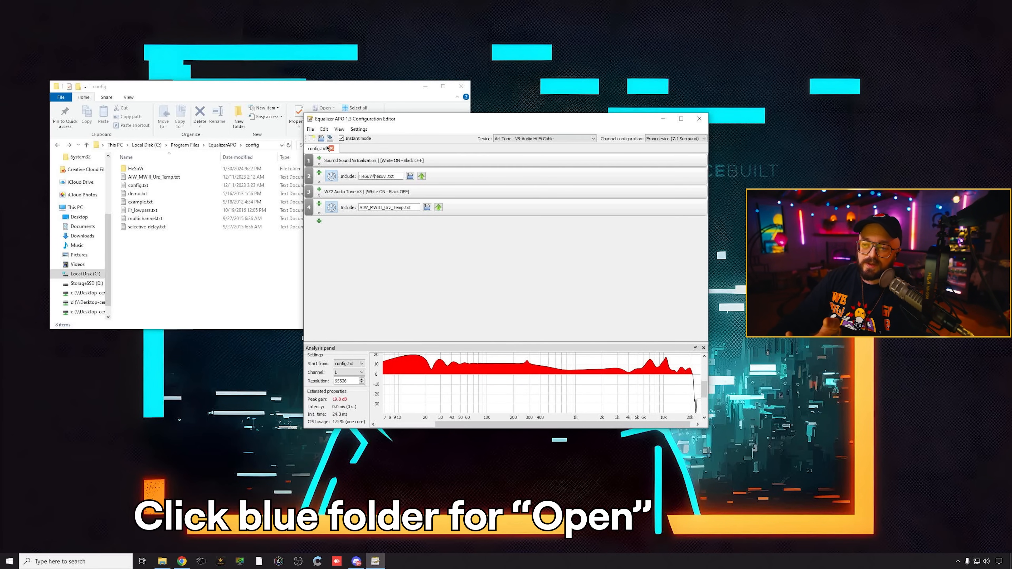
left_click(321, 139)
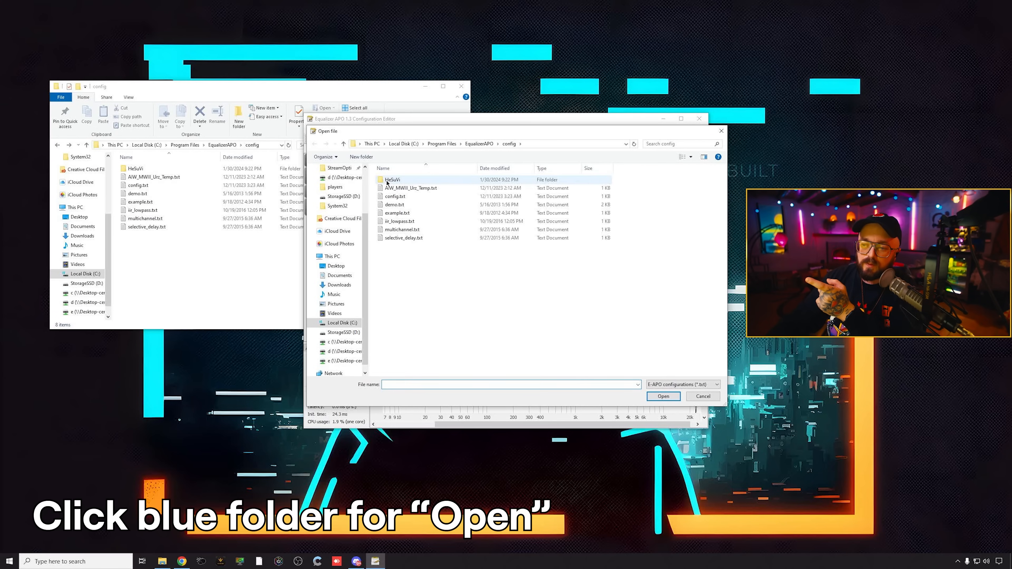
left_click(412, 188)
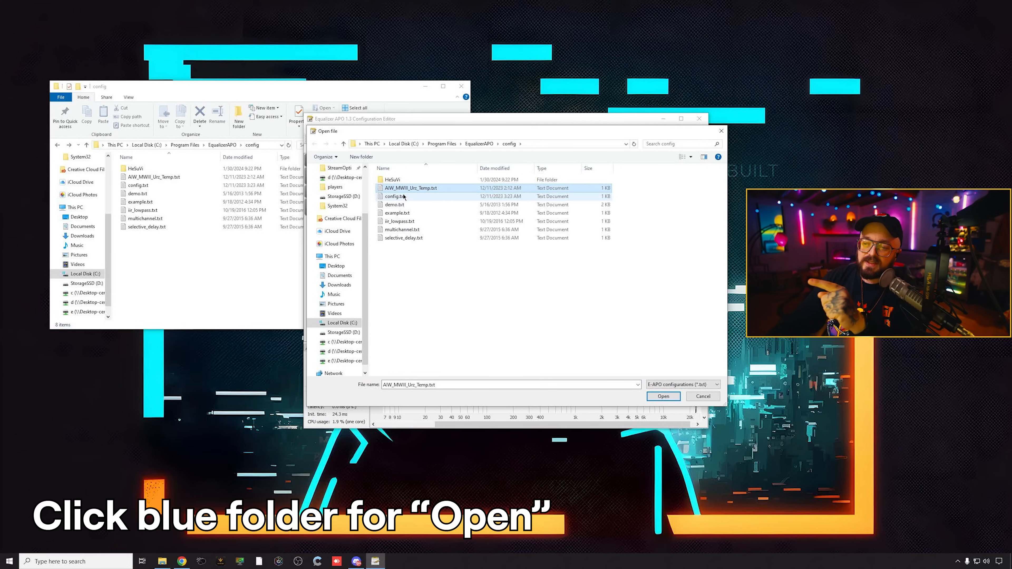
left_click(661, 397)
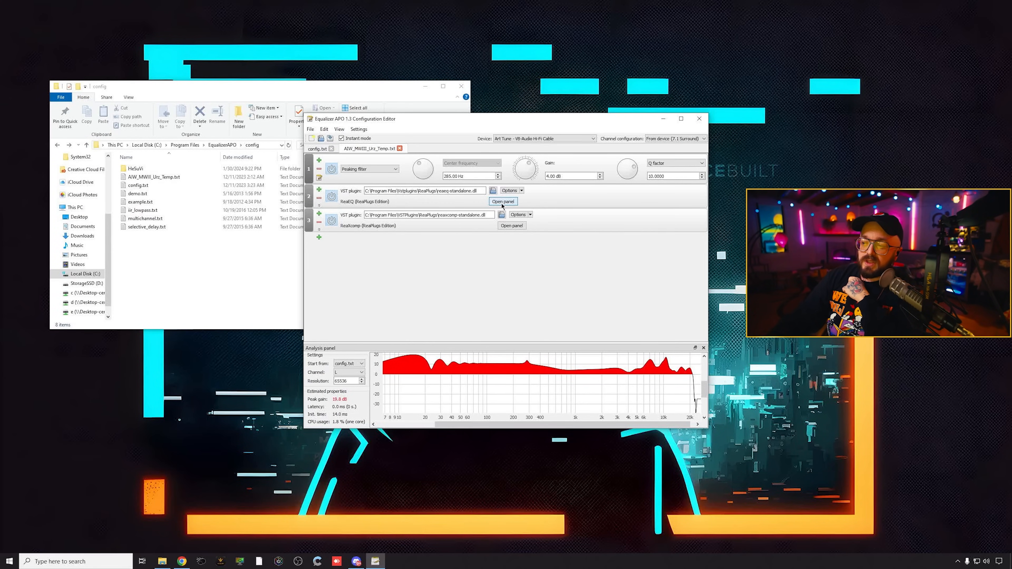
Step: Enable automatic applying in the ReaEQ plugin panel, apply its settings, and confirm
left_click(503, 201)
left_click(567, 348)
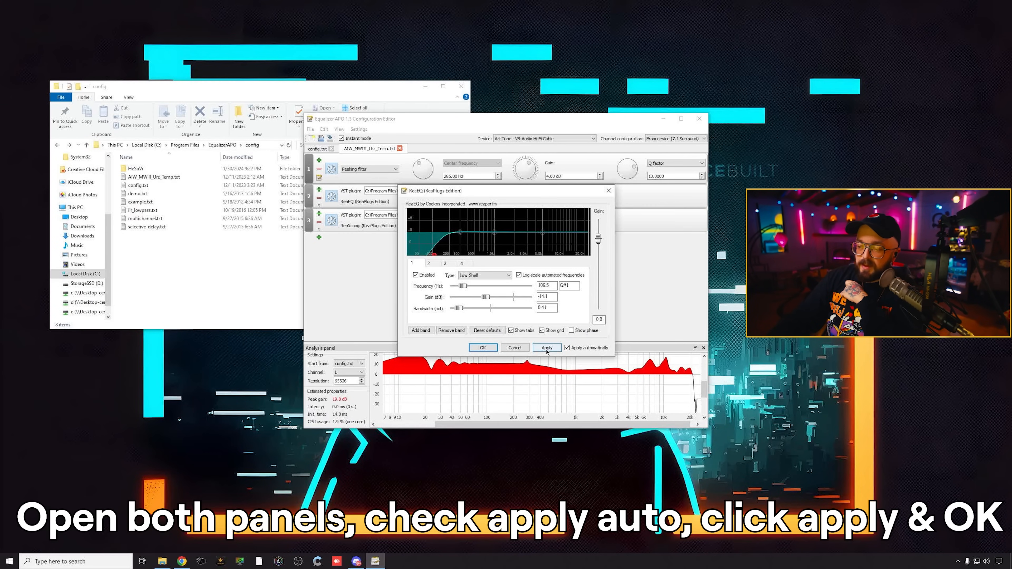
left_click(546, 347)
left_click(491, 349)
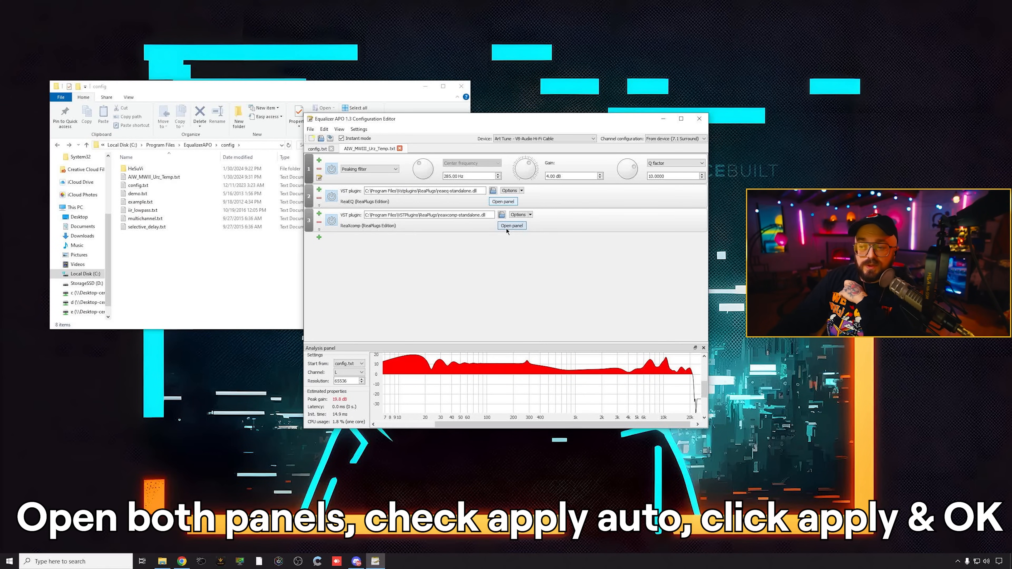
Step: Enable automatic applying in the ReaXcomp plugin panel, confirm it, and close the Configuration Editor
left_click(503, 226)
left_click(576, 363)
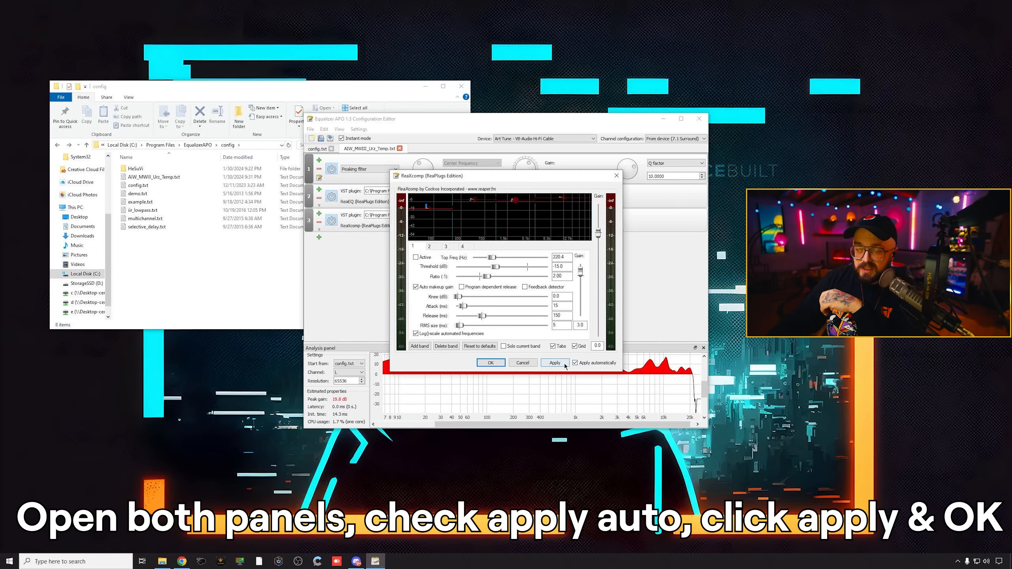
left_click(491, 362)
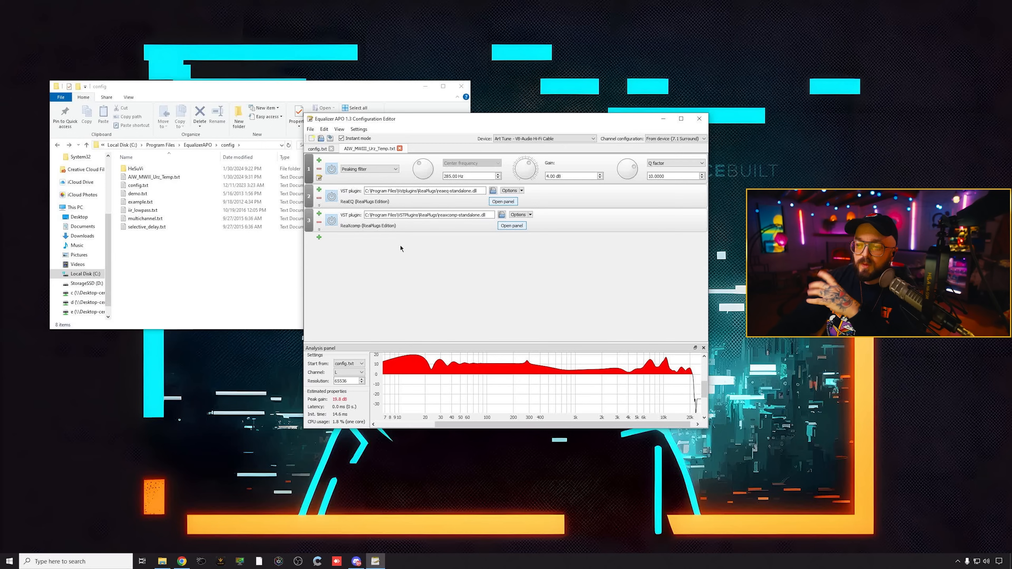
left_click(699, 120)
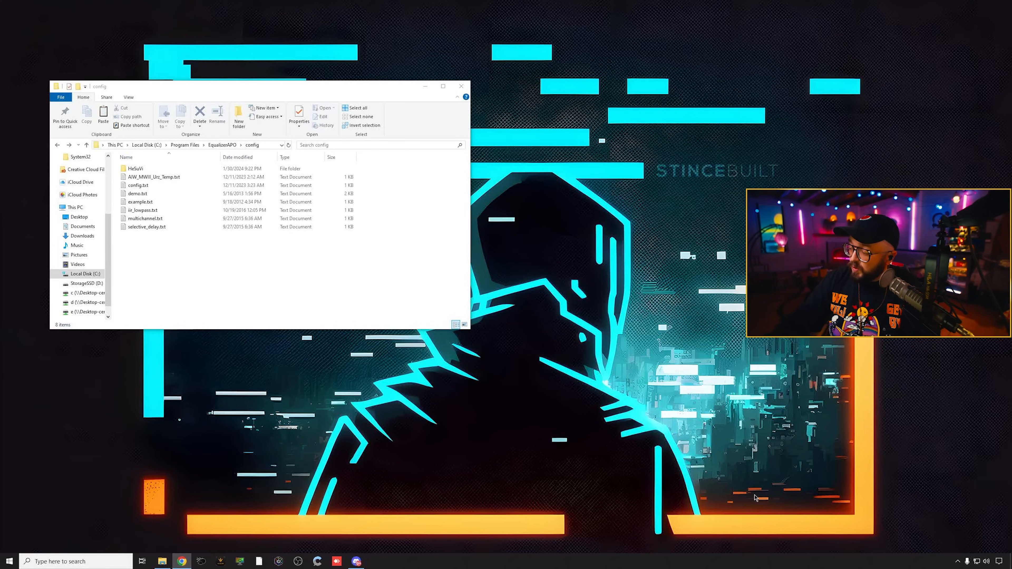
right_click(987, 561)
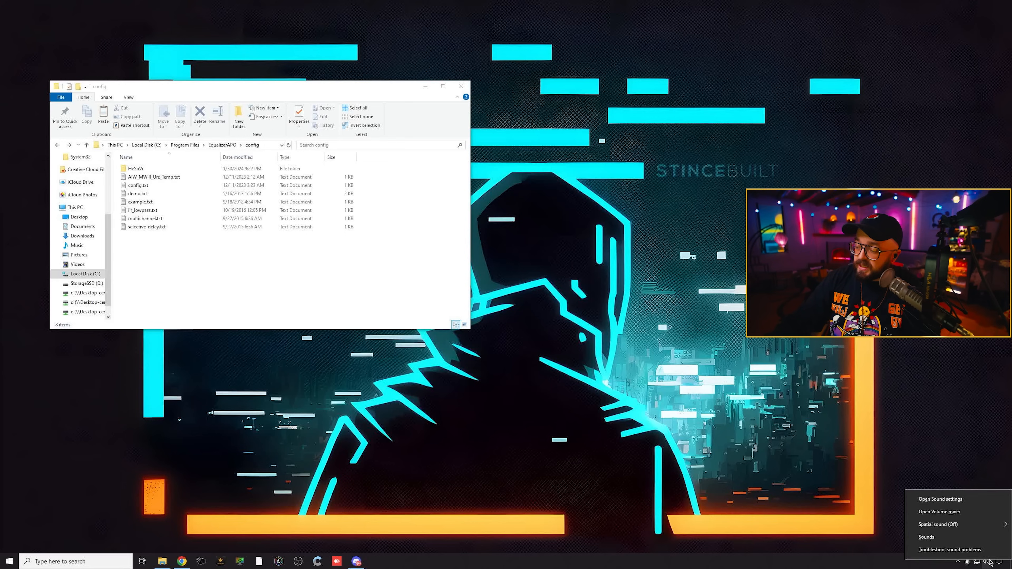
left_click(973, 539)
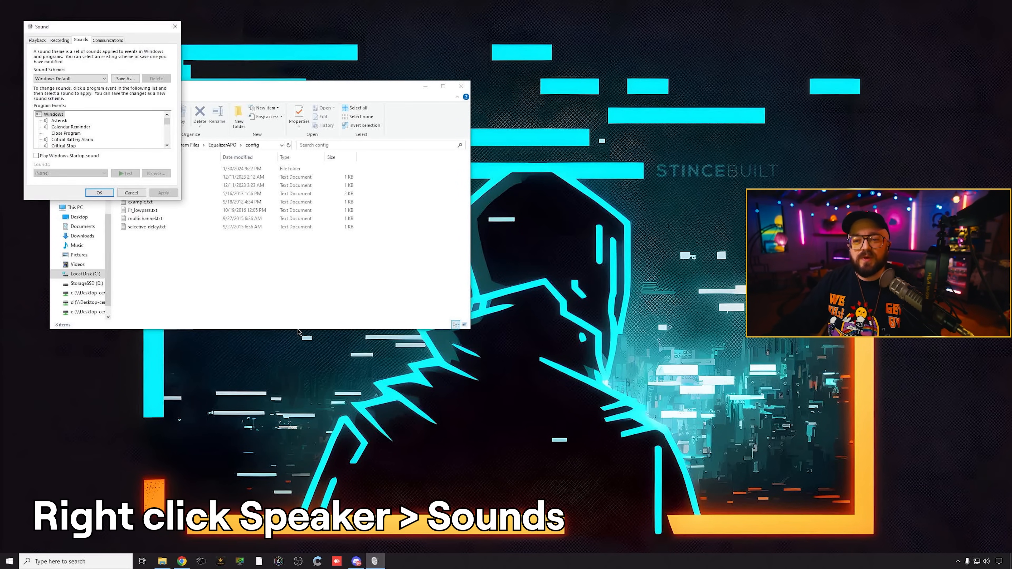
left_click(175, 26)
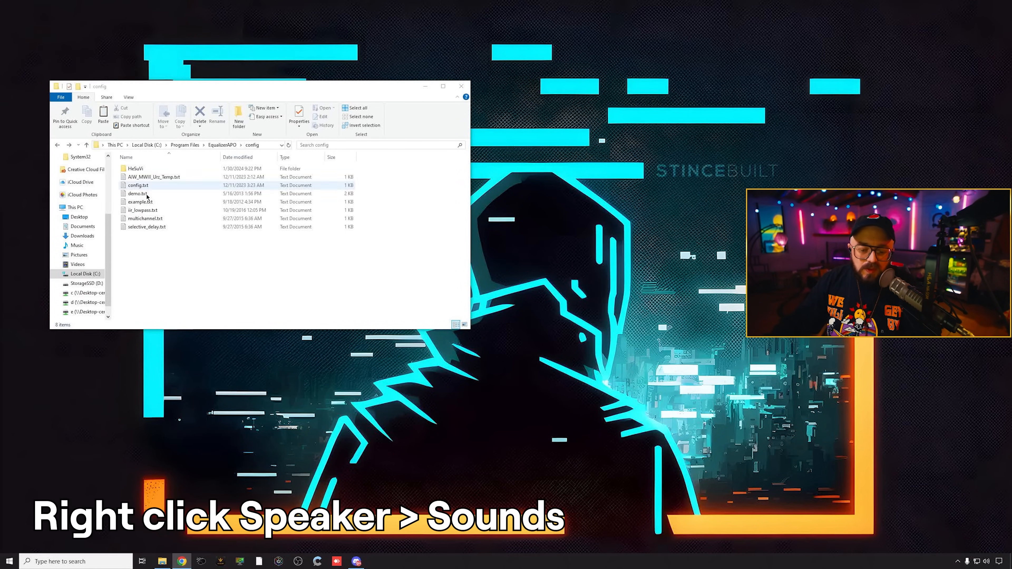
Step: Find mmsys.cpl through Windows search and open the Sound control panel
left_click(60, 561)
type("m")
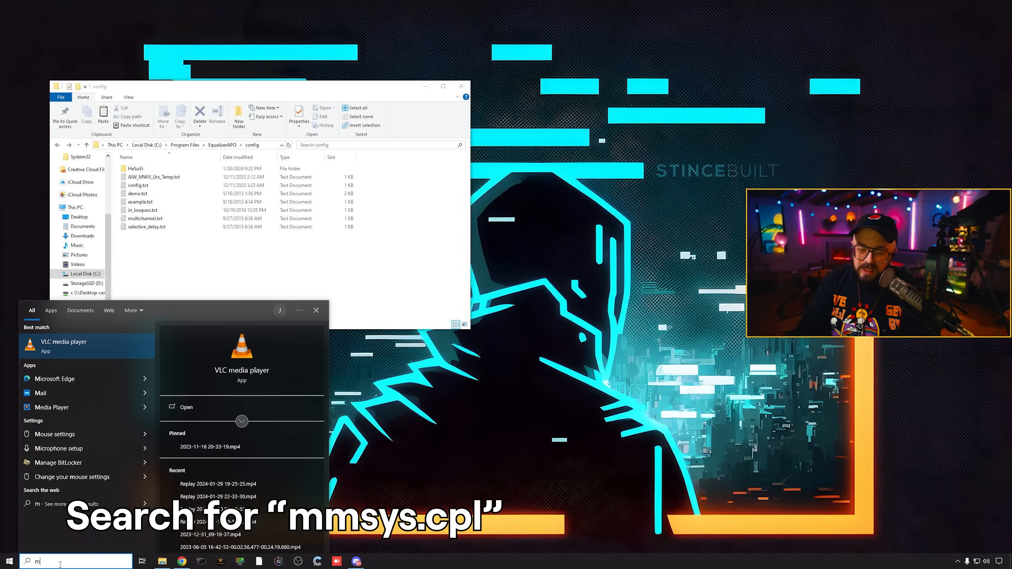
type("msys.cpl")
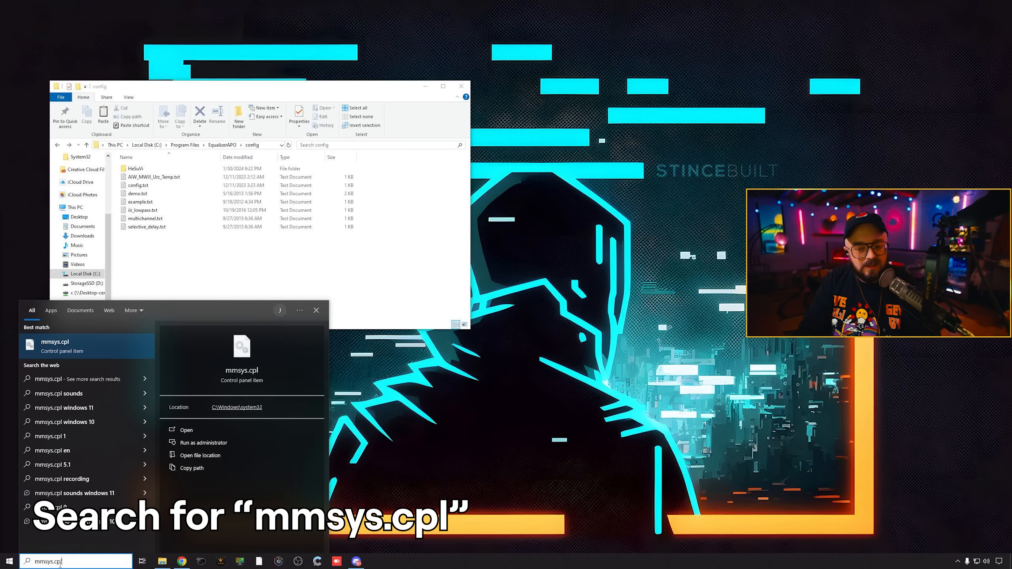
key("Return")
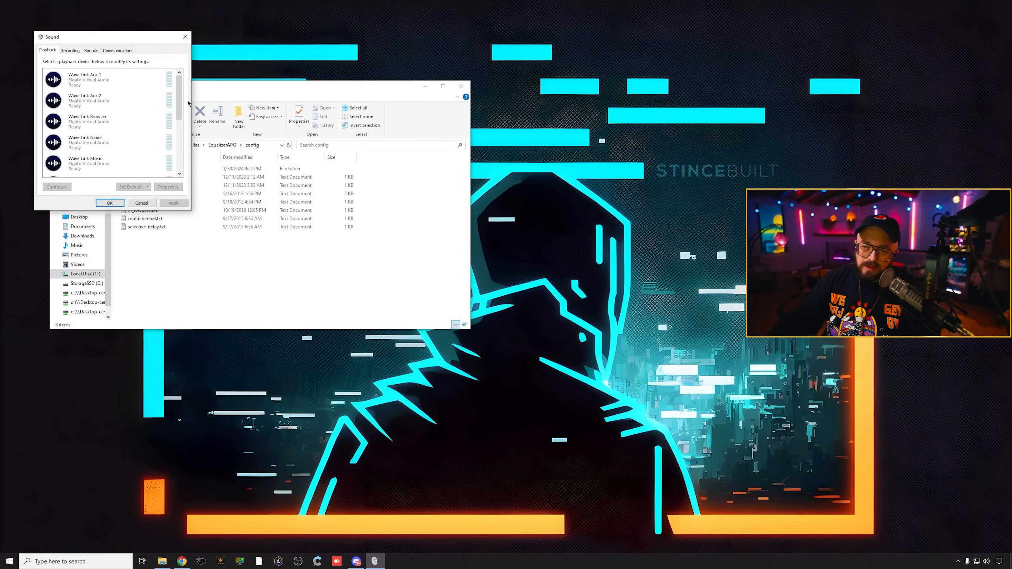
Step: Configure the Hi-Fi Cable Input playback device as 7.1 Surround, keeping all optional and full-range speakers enabled
left_click_drag(180, 100, 195, 169)
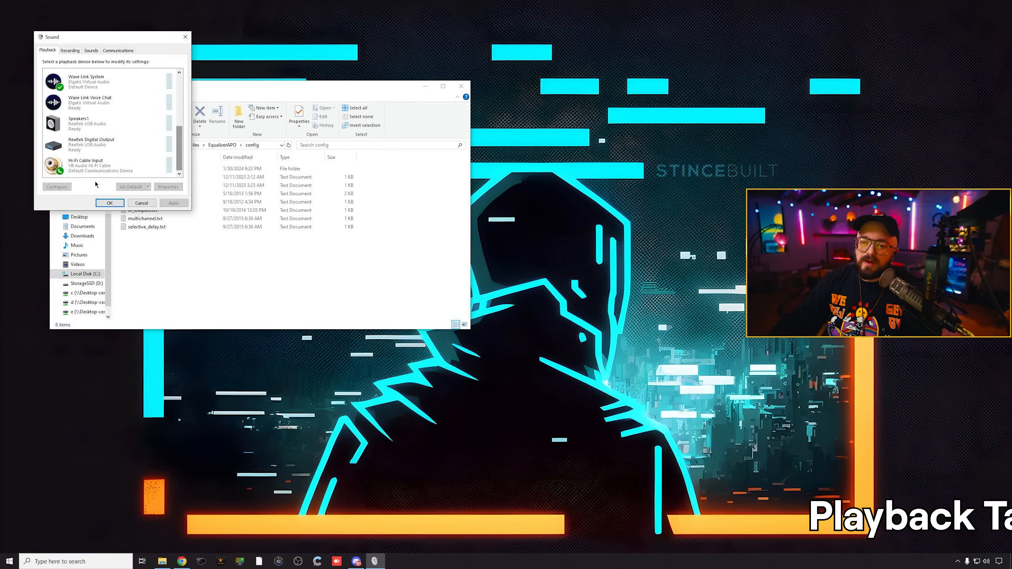
left_click(153, 168)
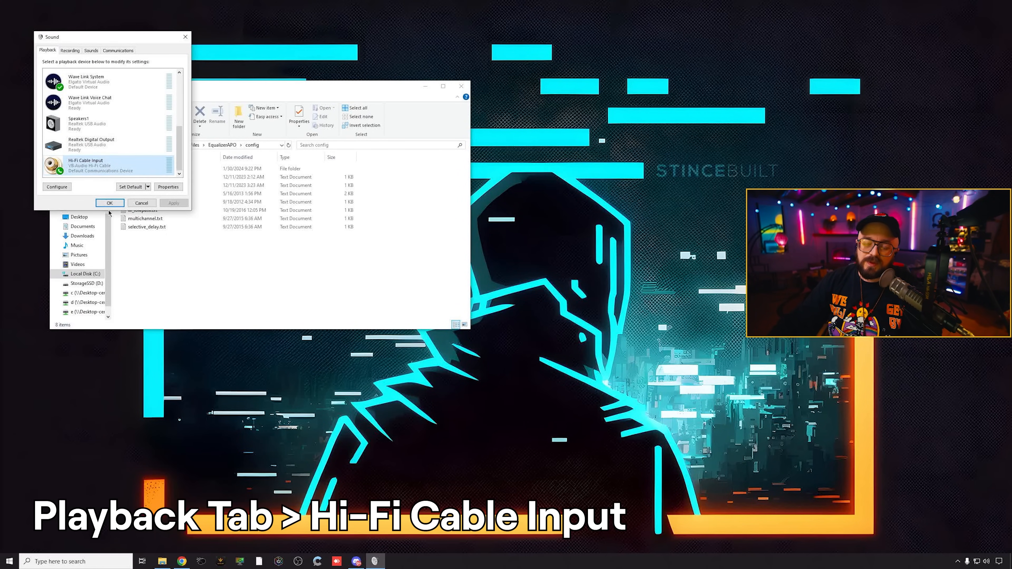
left_click(58, 186)
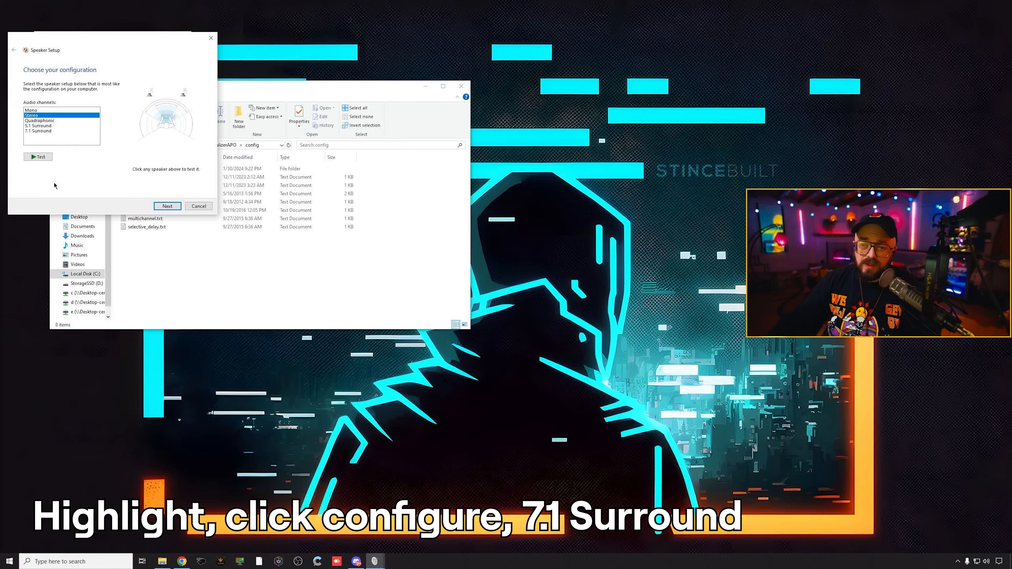
left_click(43, 131)
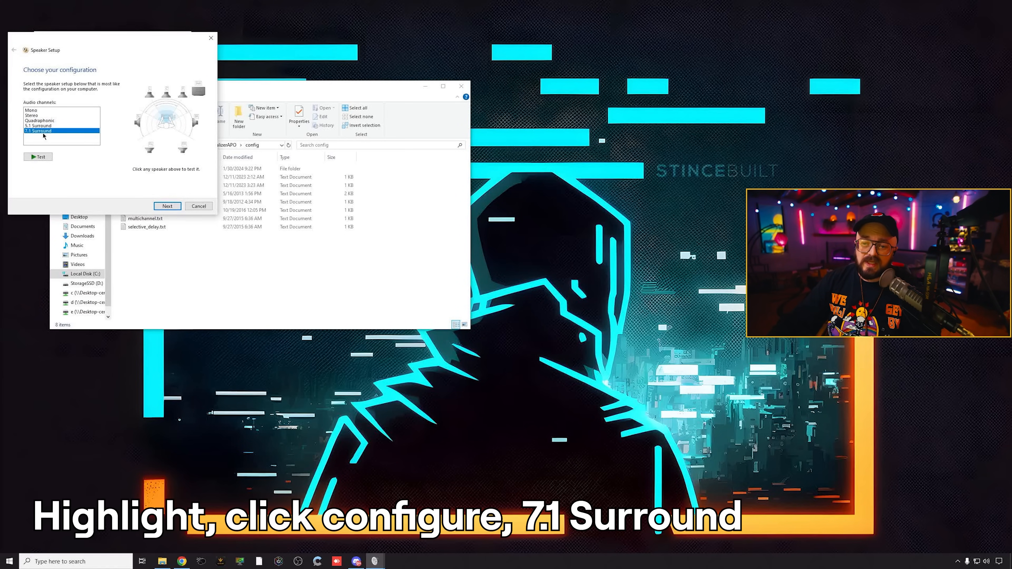
left_click(172, 206)
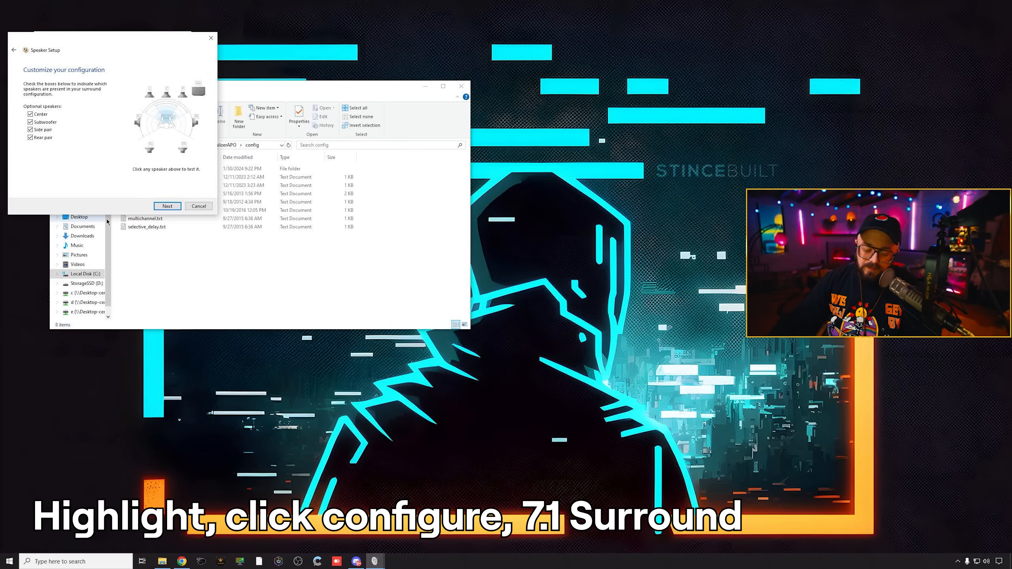
left_click(161, 207)
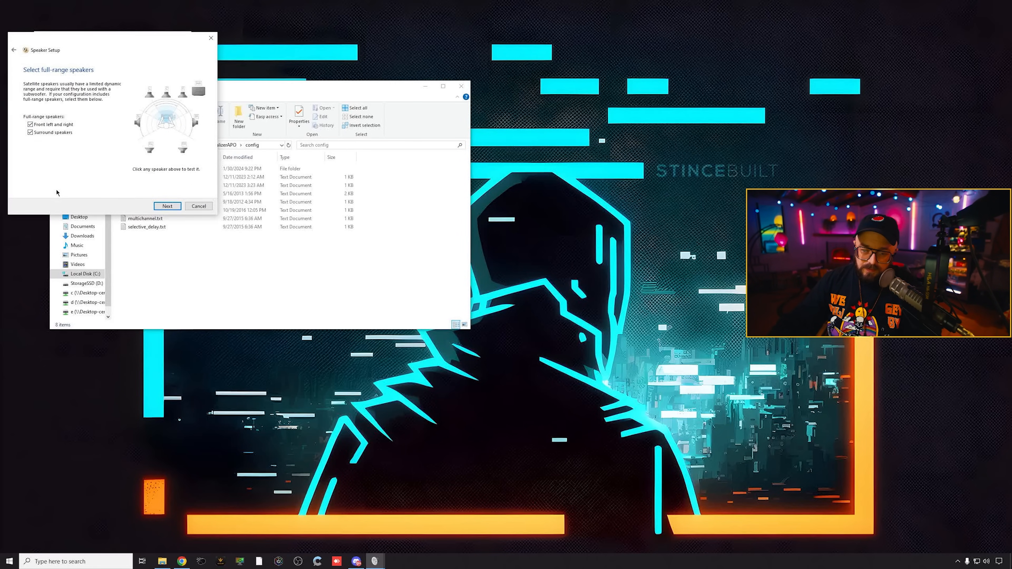
left_click(168, 207)
left_click(168, 207)
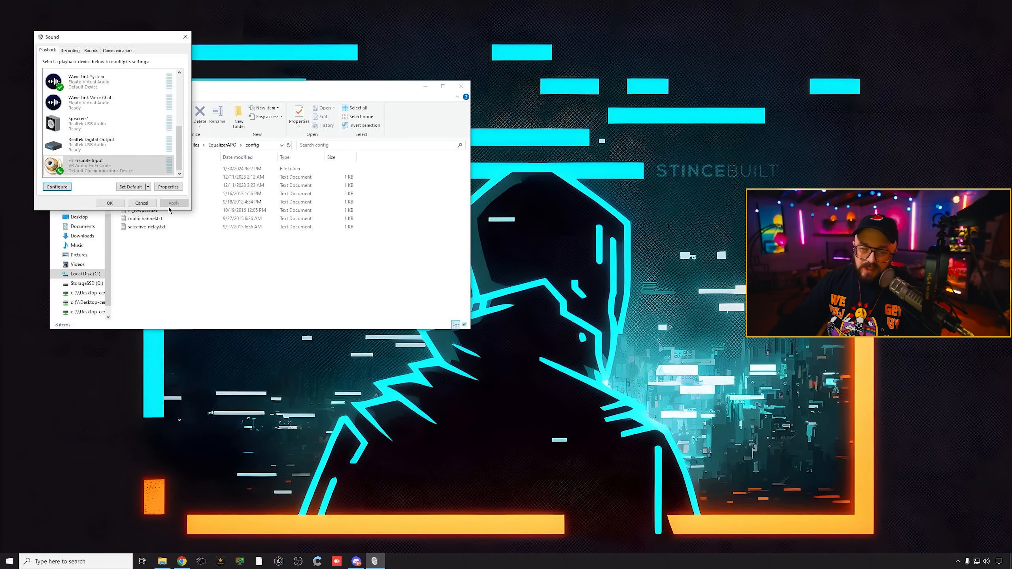
Step: Open the properties of the Hi-Fi Cable Input playback device and rename it Art Tune
left_click(168, 187)
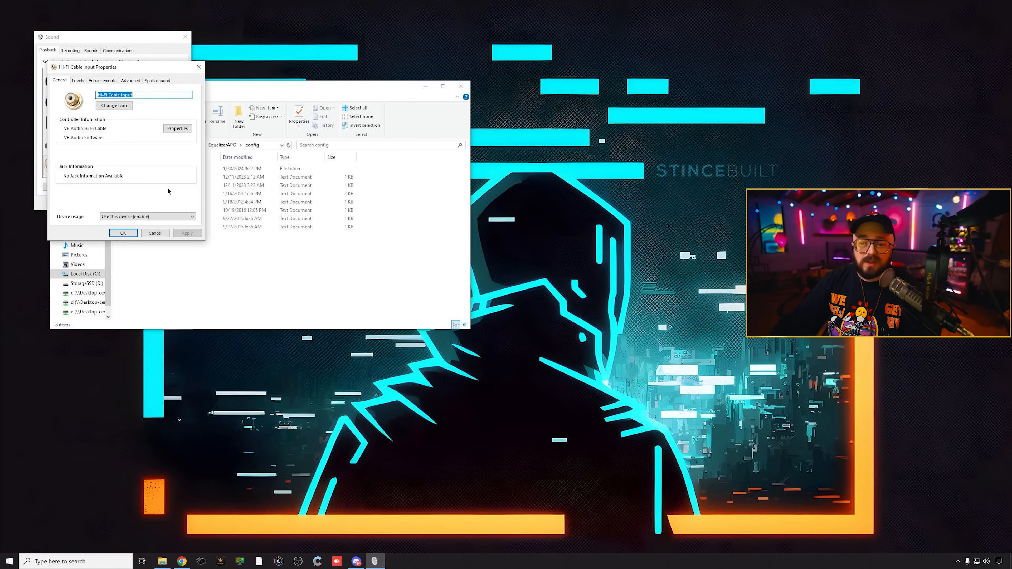
type("Art Tune")
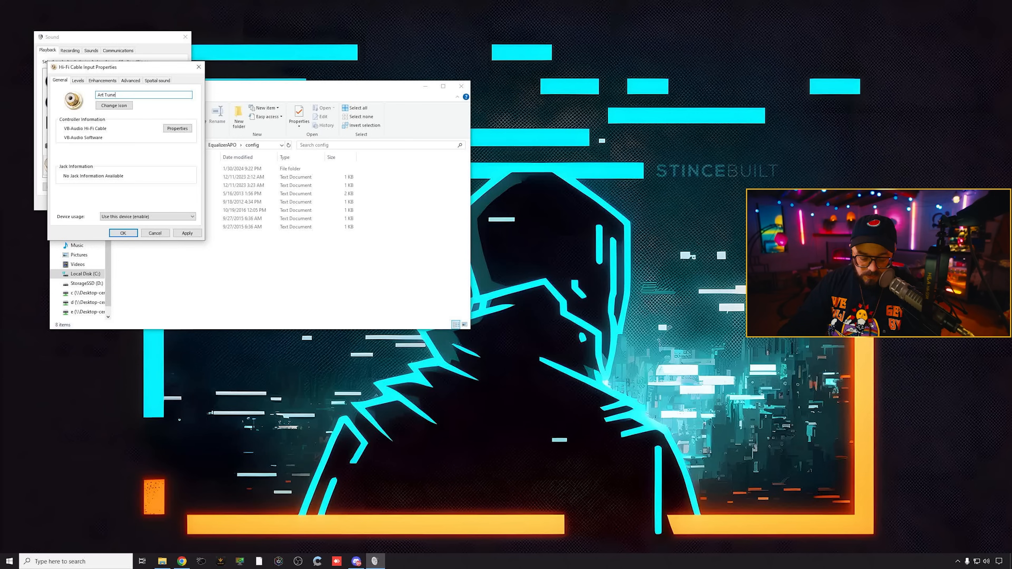
key("ctrl+a")
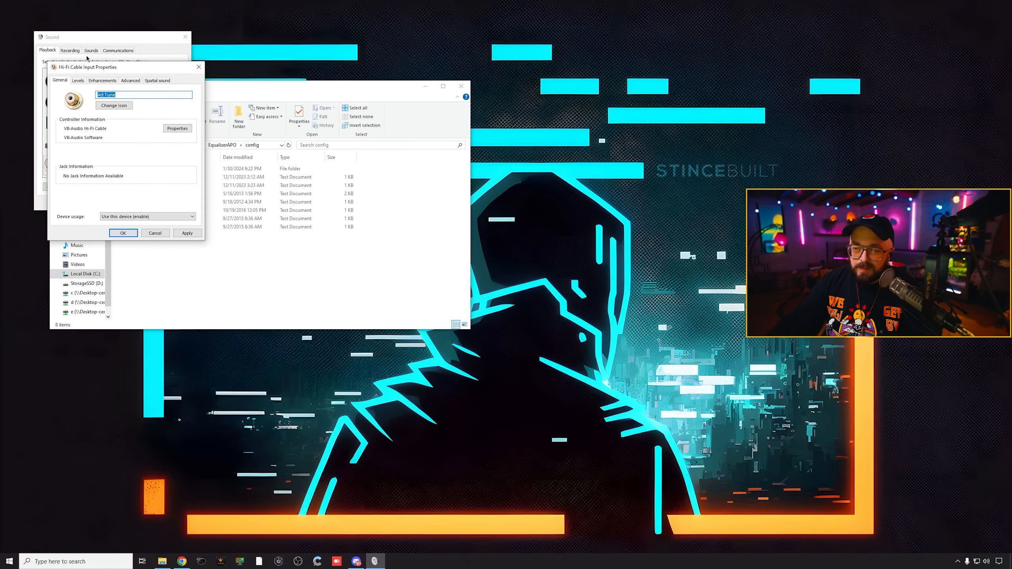
Step: Enable Loudness Equalization for the Hi-Fi Cable Input with the release time at its shortest, and apply the device properties
left_click(101, 81)
left_click(90, 136)
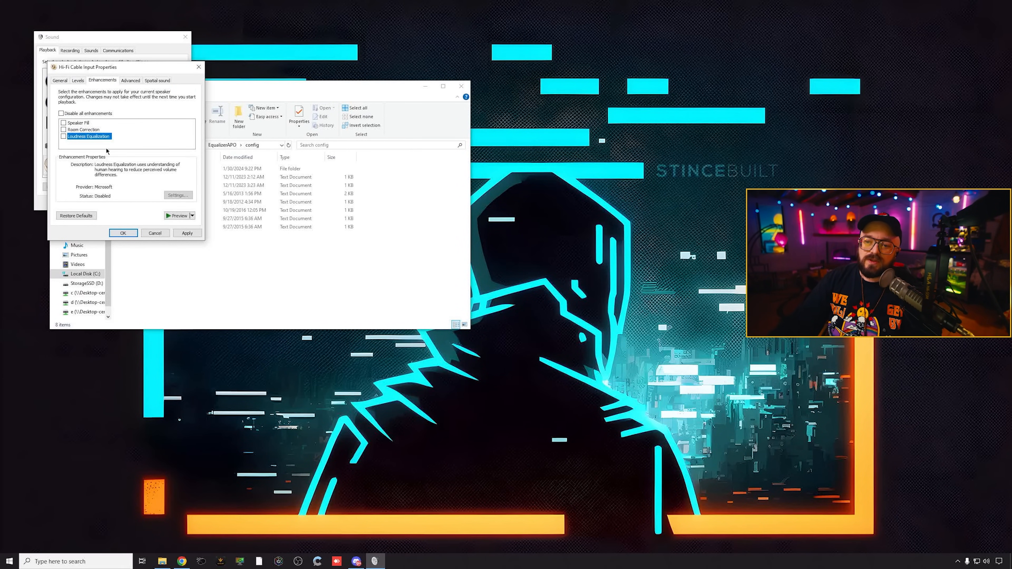
left_click(177, 195)
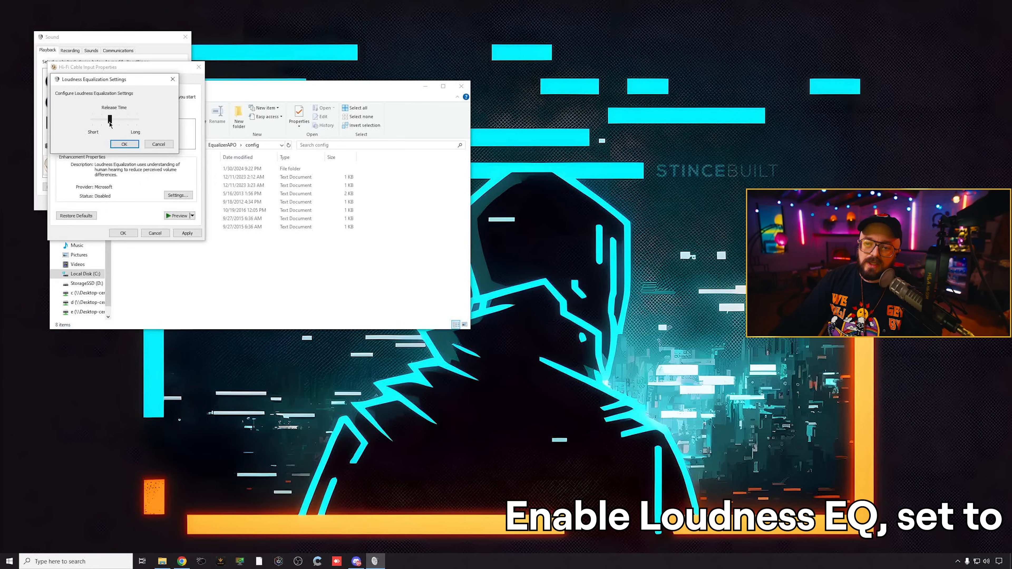
left_click_drag(109, 119, 92, 119)
left_click(121, 144)
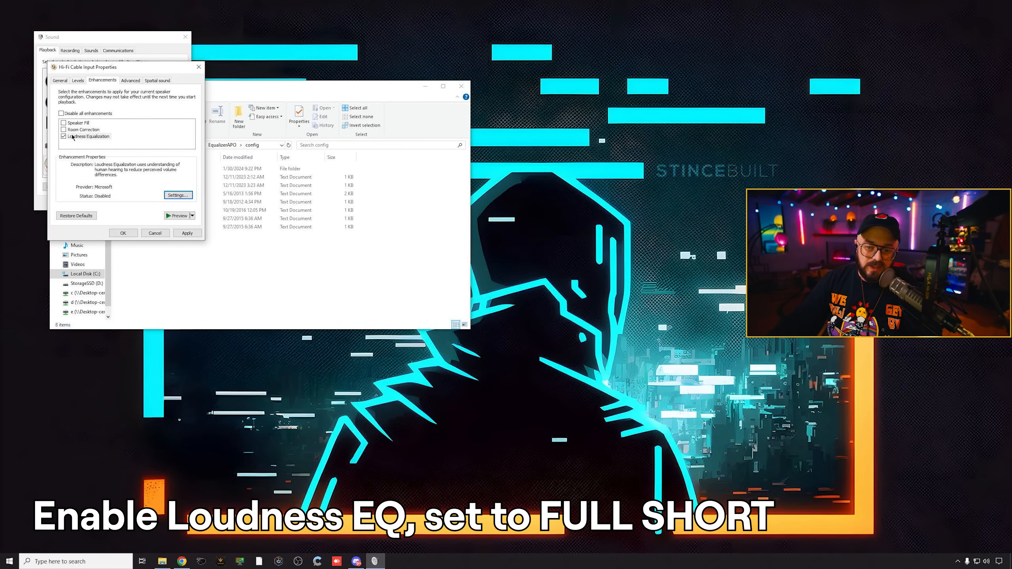
left_click(188, 235)
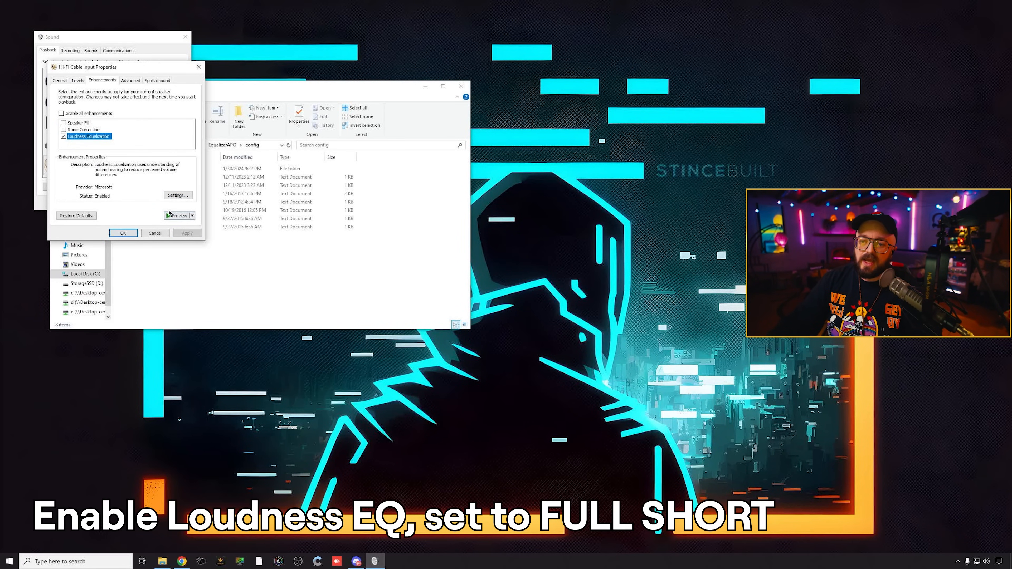
left_click(122, 233)
Step: Open the properties of the Hi-Fi Cable Output recording device and rename it Art Tune
left_click(70, 50)
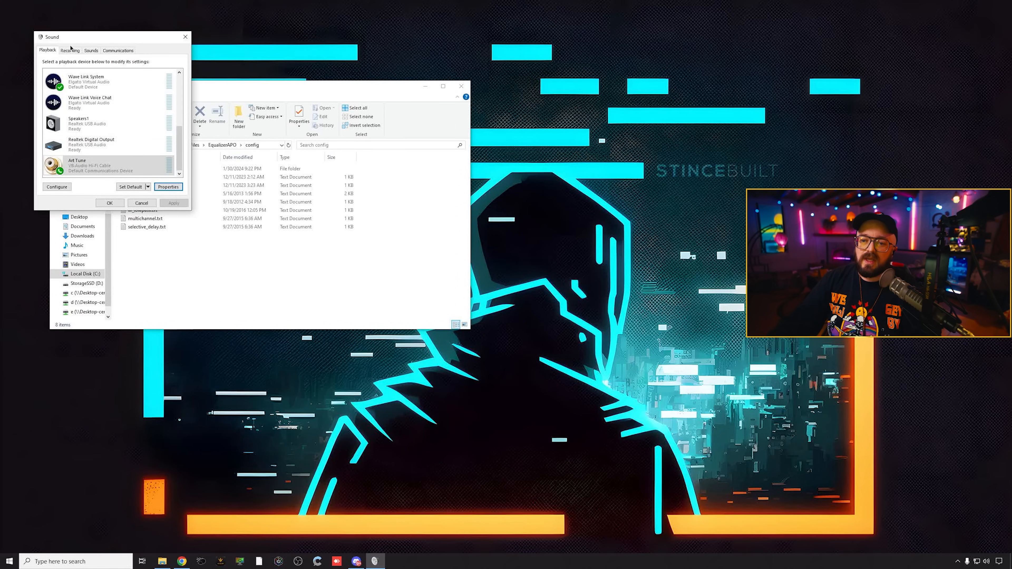
left_click(101, 167)
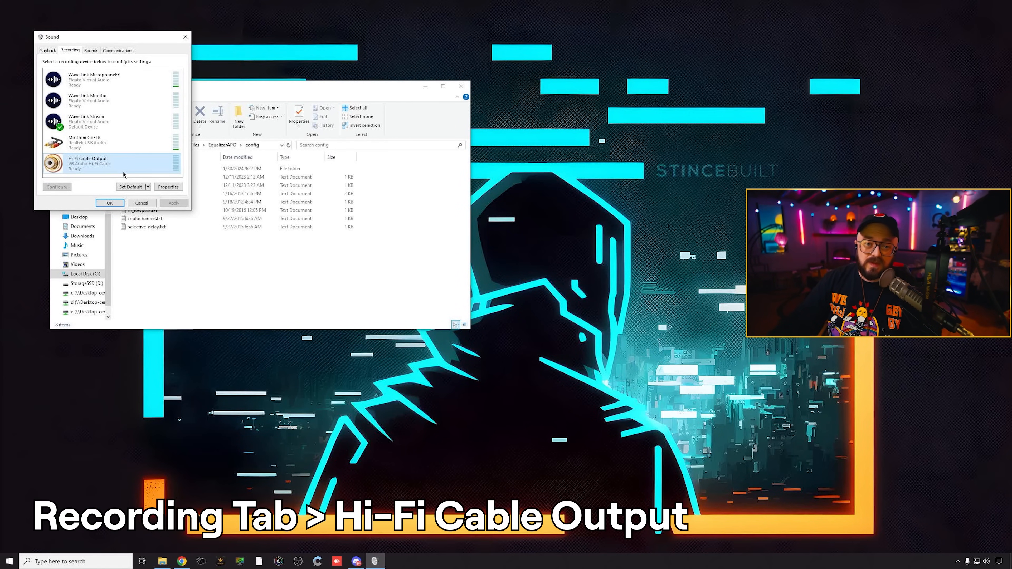
left_click(168, 187)
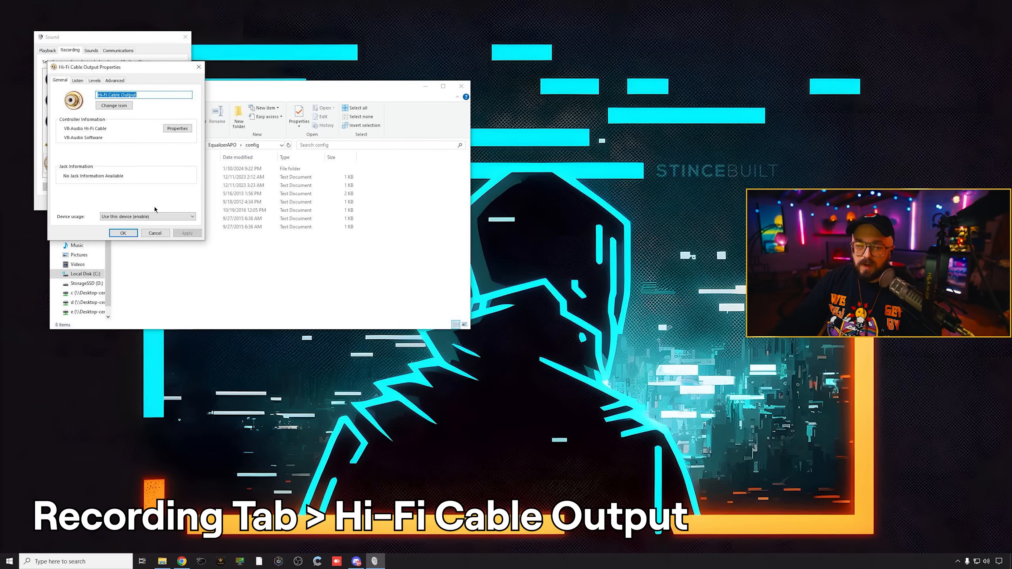
type("Art Tune")
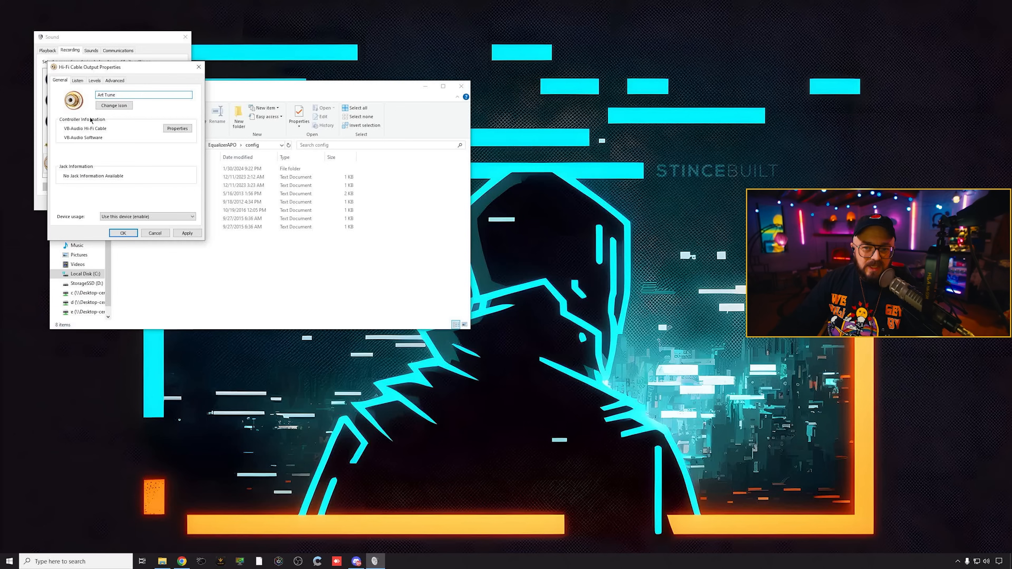
Step: Set the Hi-Fi Cable Output's default format to 2 channel, 24 bit, 48000 Hz (Studio Quality), and apply the properties
left_click(115, 81)
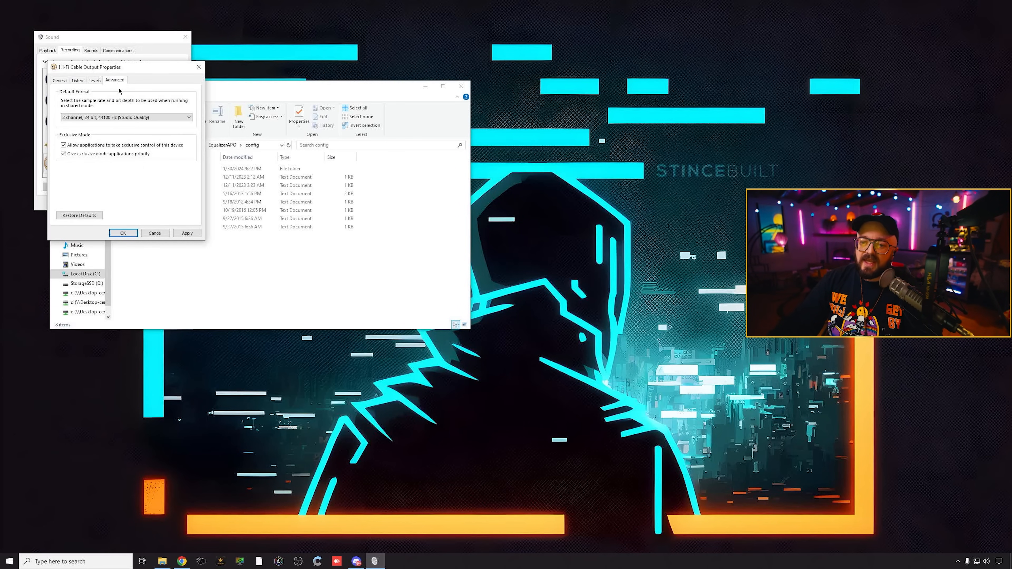
left_click(135, 117)
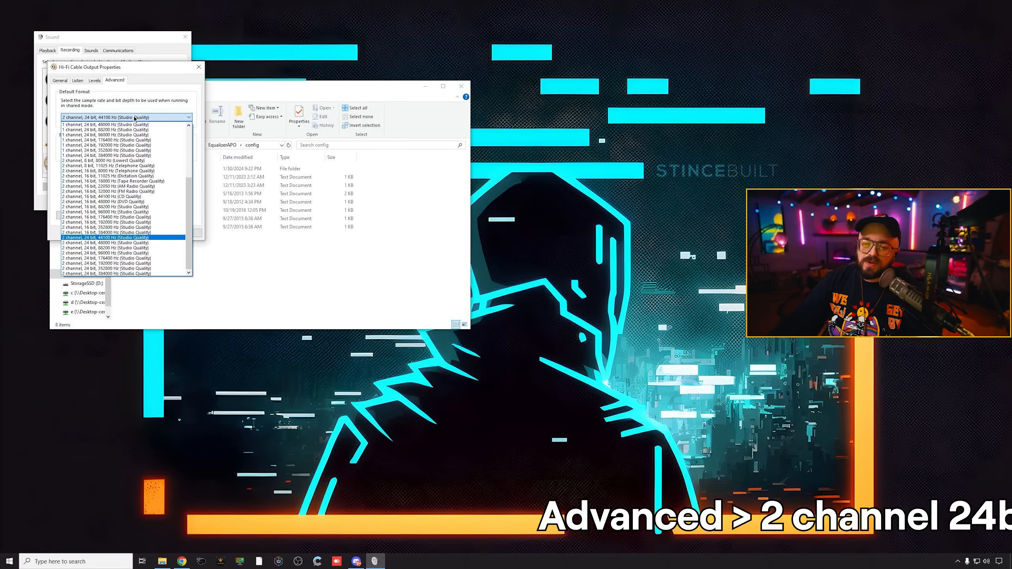
left_click(161, 243)
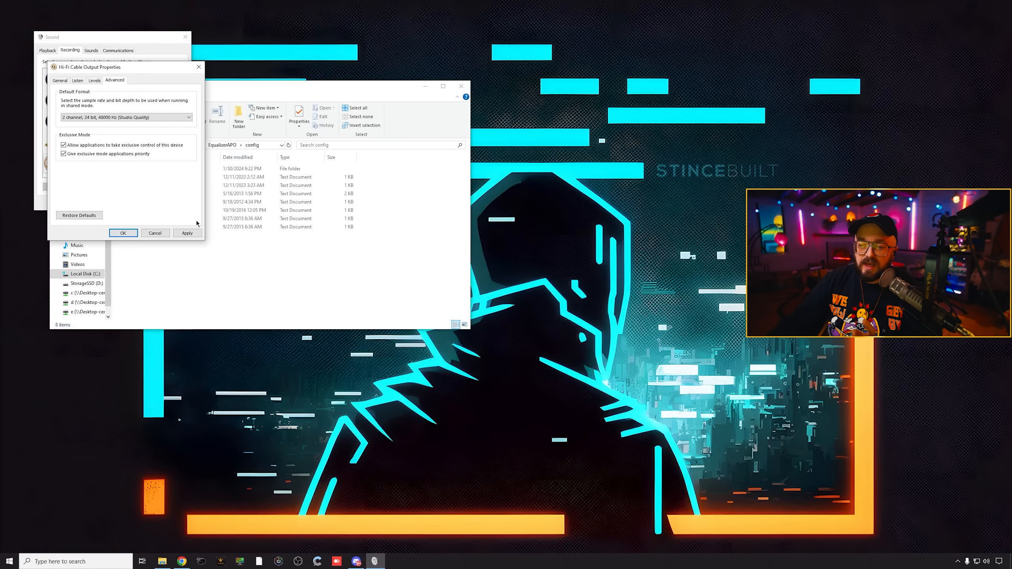
left_click(191, 233)
left_click(123, 233)
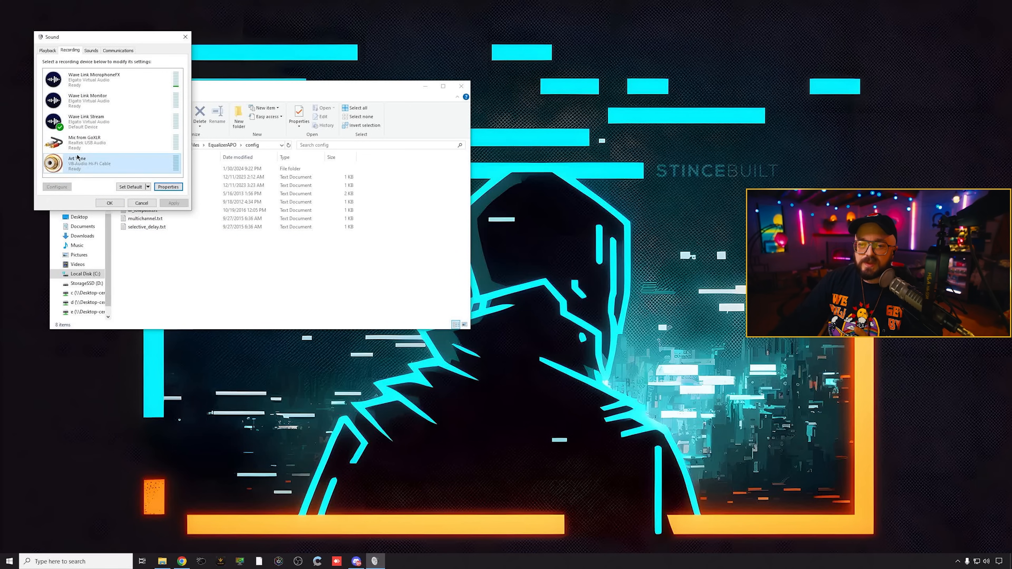
Step: Make Wave Link Voice Chat the default communication device among the playback devices
left_click(47, 51)
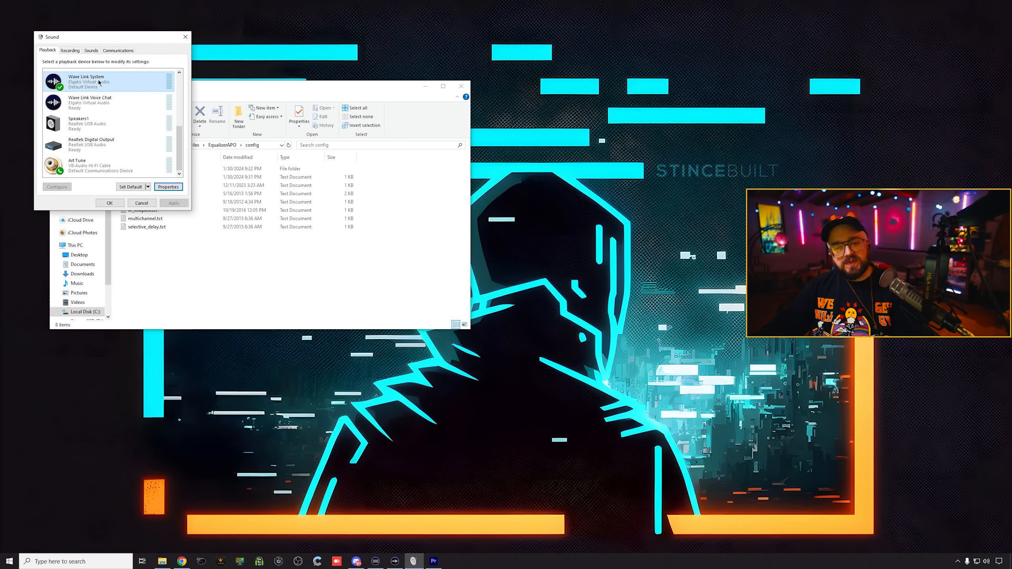
right_click(96, 80)
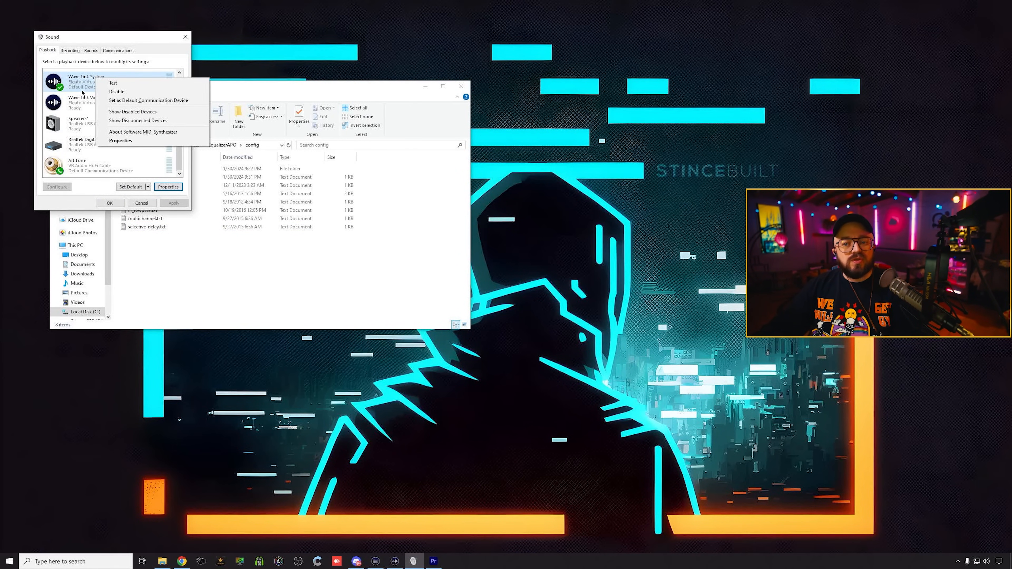
left_click(82, 102)
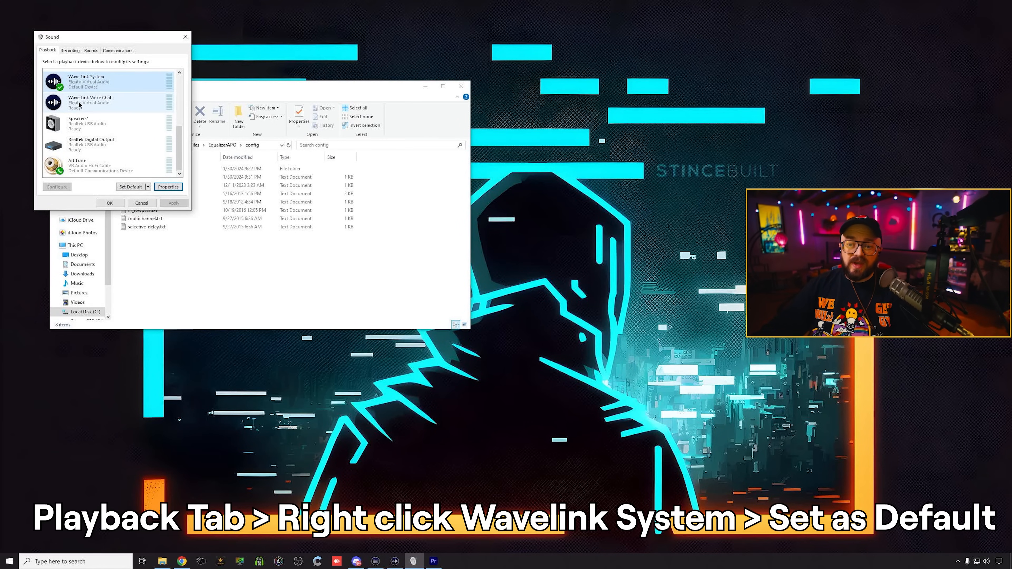
right_click(79, 104)
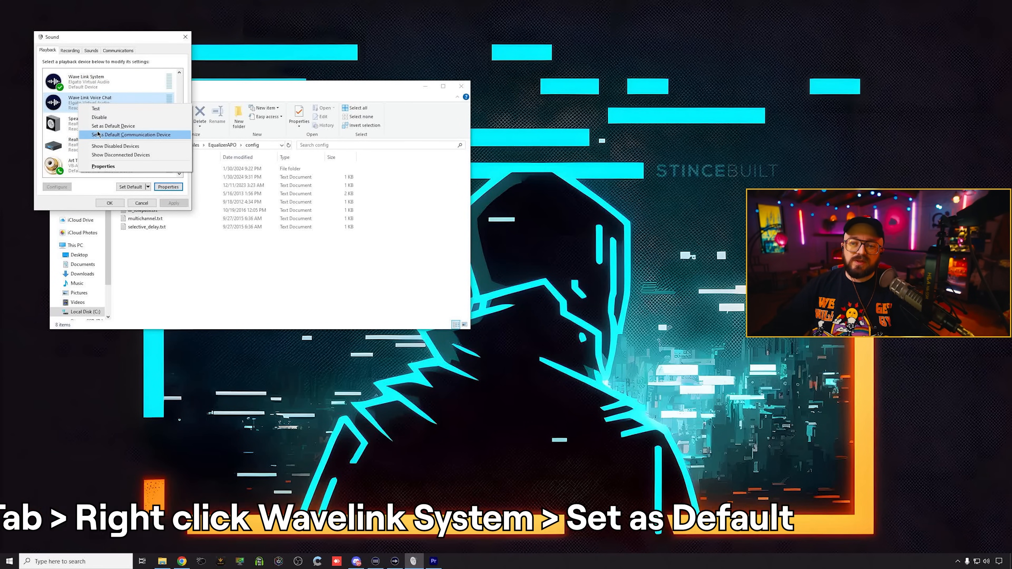
left_click(124, 134)
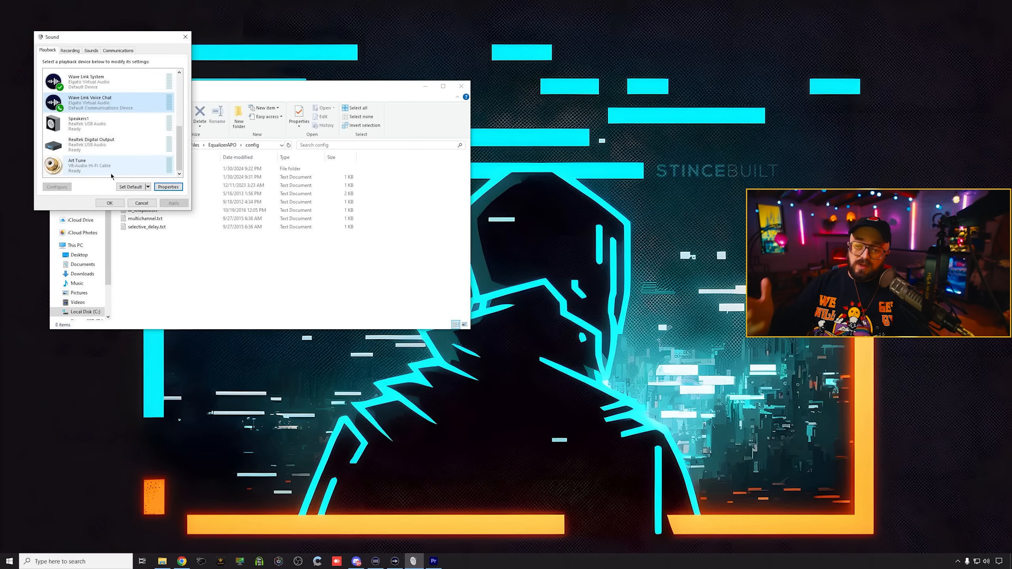
scroll(129, 112, "up", 2)
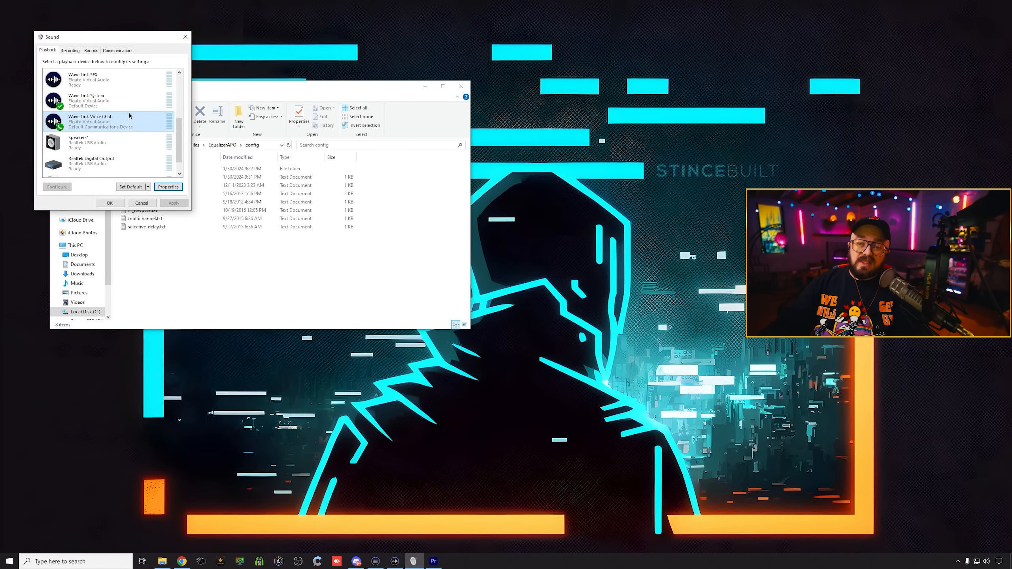
scroll(130, 117, "up", 1)
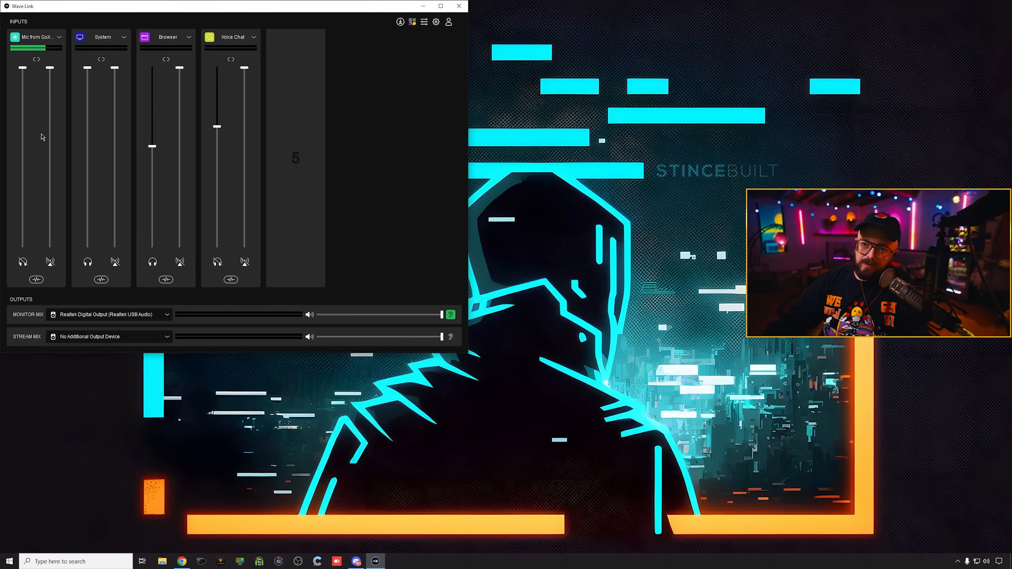
Step: In Wave Link, review the audio input choices of the microphone channel and close the list without changing the source
left_click(58, 38)
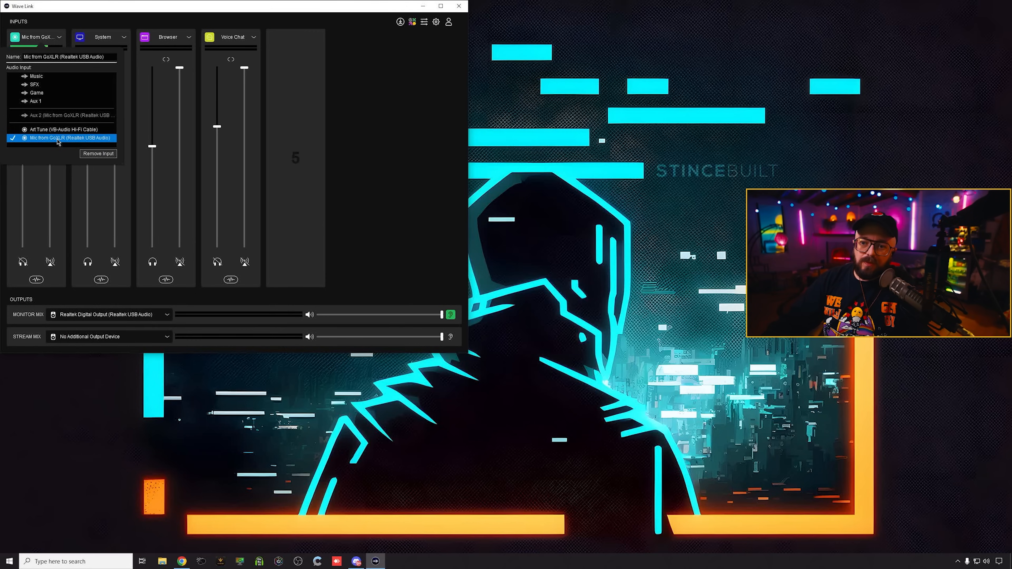
left_click(112, 40)
left_click(987, 561)
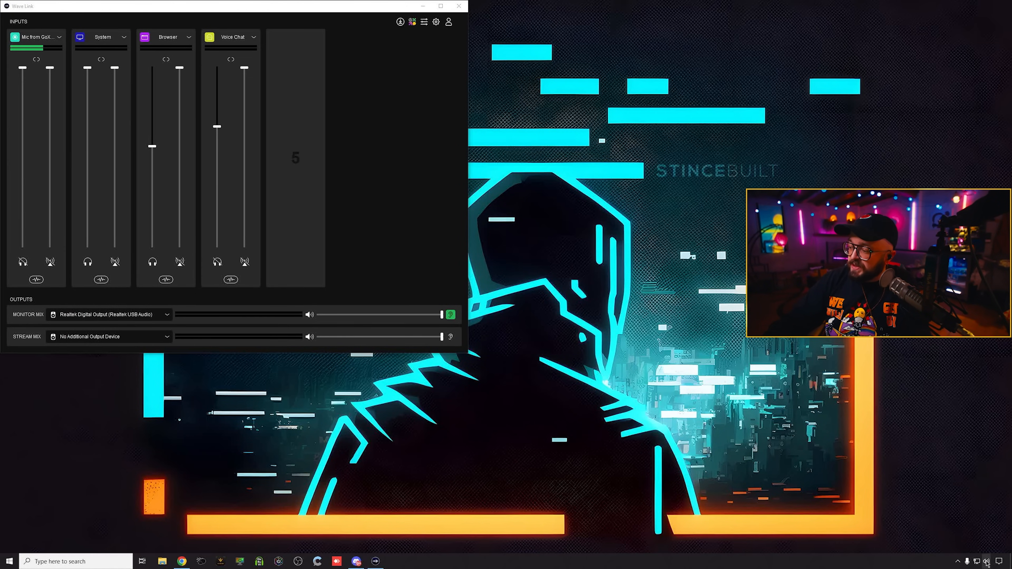
left_click(414, 221)
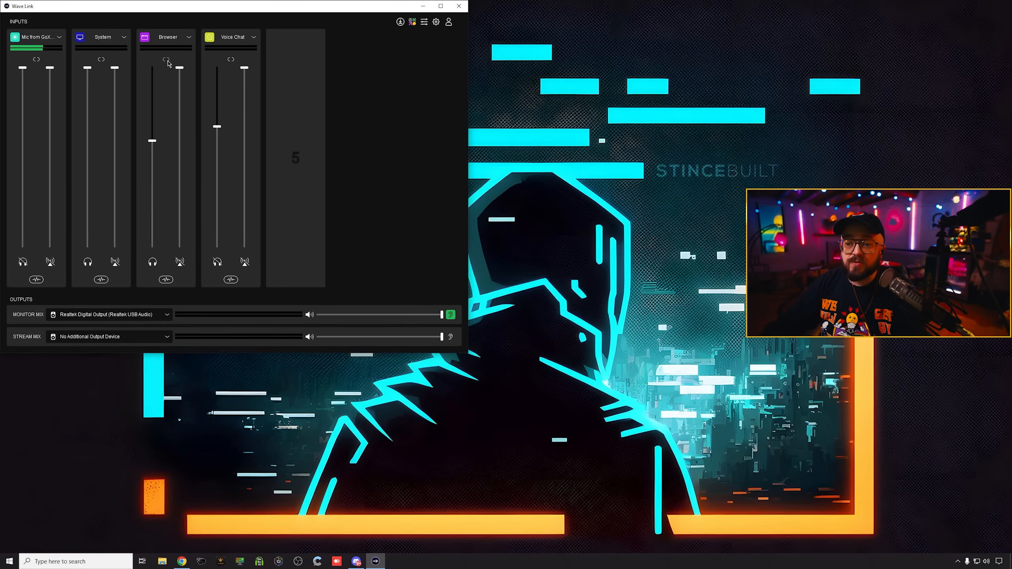
Step: Open the Windows app volume and device preferences from Wave Link, review the per-app output and input assignments, and close them
left_click(424, 23)
scroll(271, 325, "down", 3)
scroll(267, 329, "down", 1)
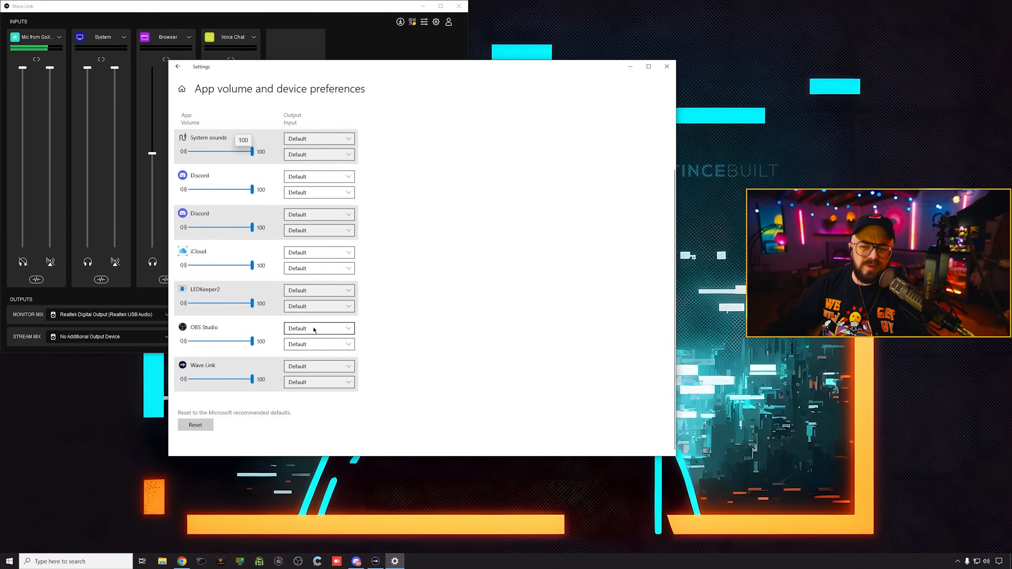
scroll(314, 331, "up", 3)
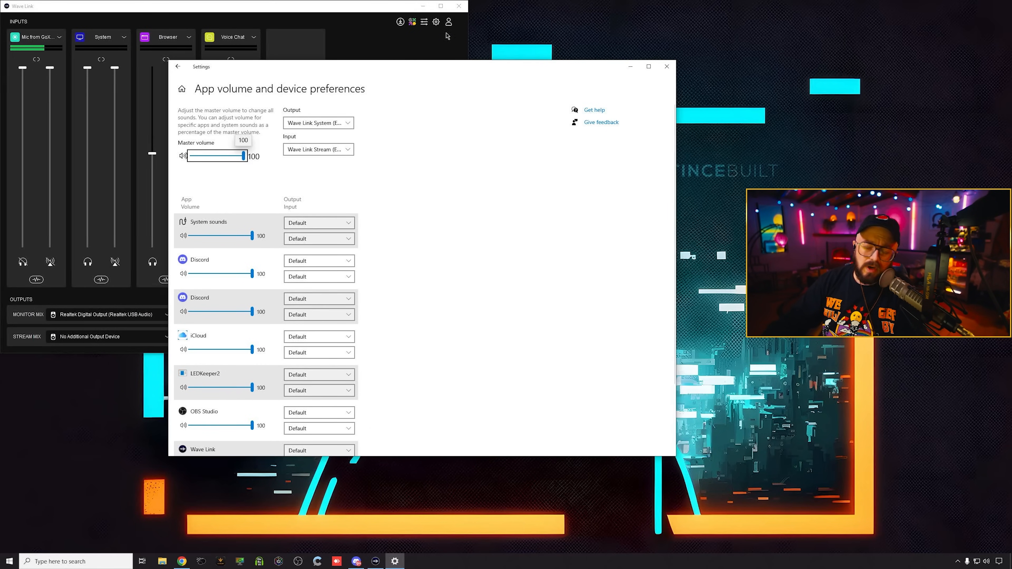
left_click(666, 66)
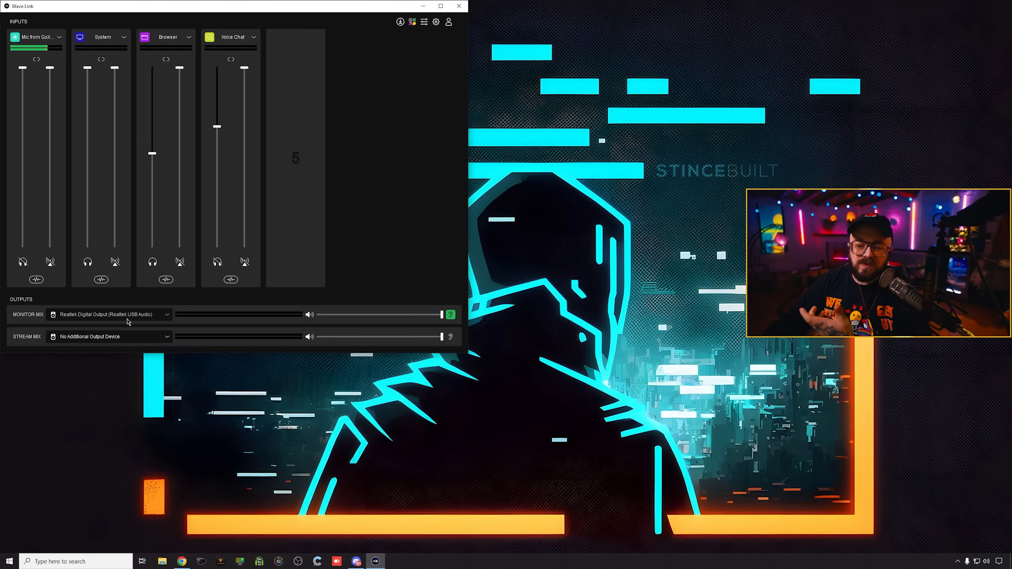
Step: Review the output device choices for the Monitor Mix and close the list without changing the device
left_click(119, 315)
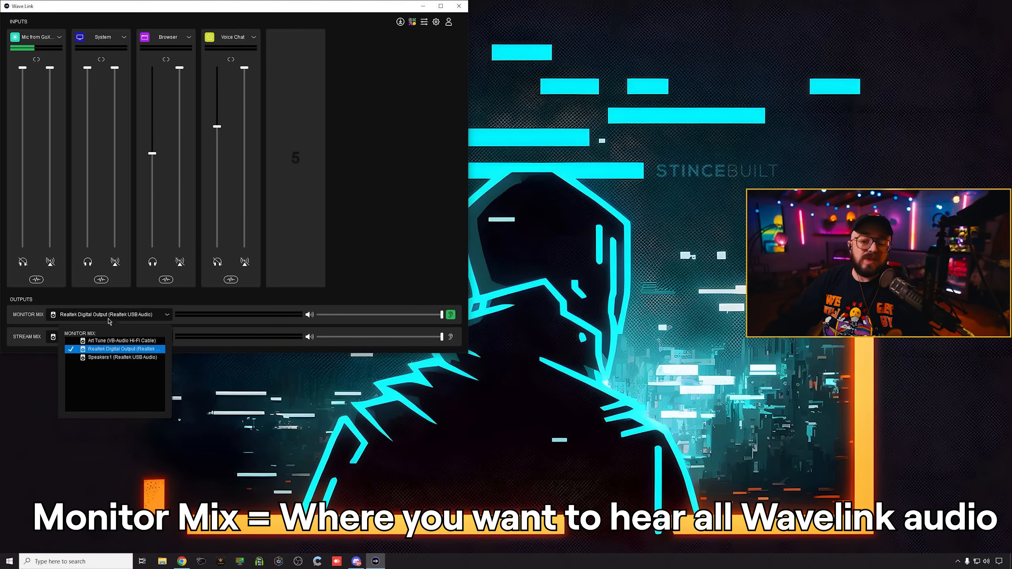
left_click(99, 319)
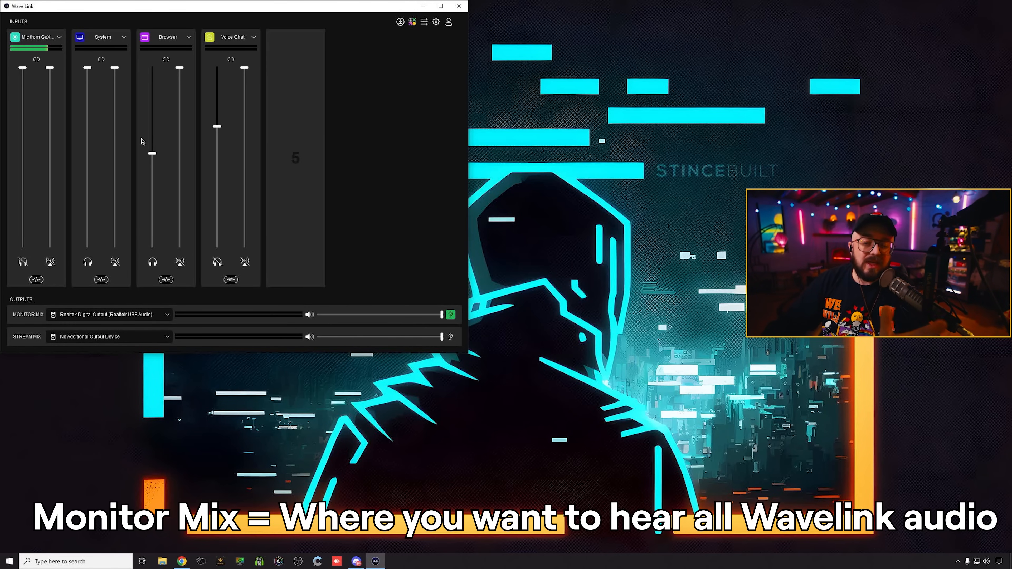
Step: Set the Browser channel's monitor volume to 70 %
left_click(89, 264)
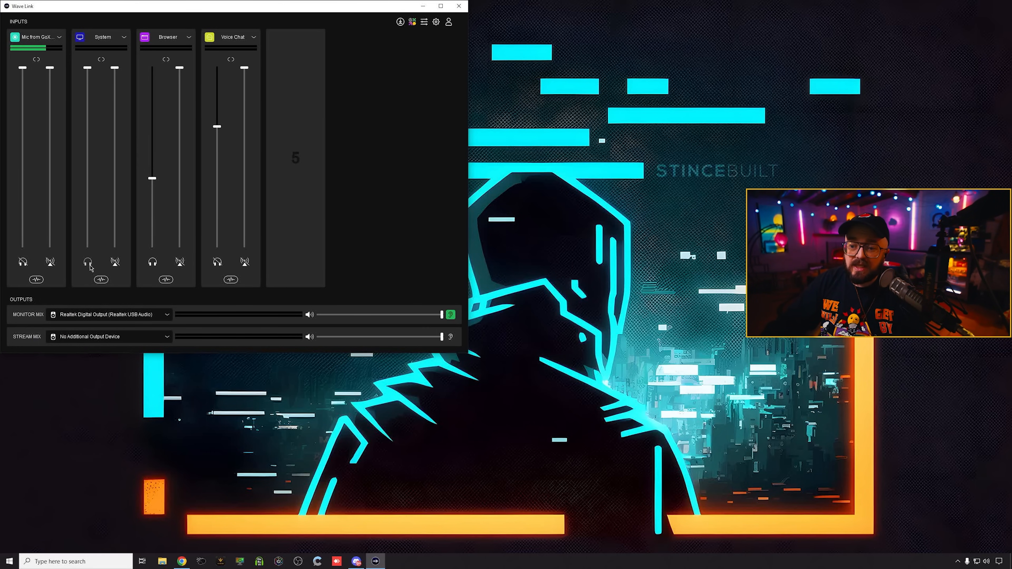
scroll(150, 254, "down", 5)
scroll(150, 253, "up", 10)
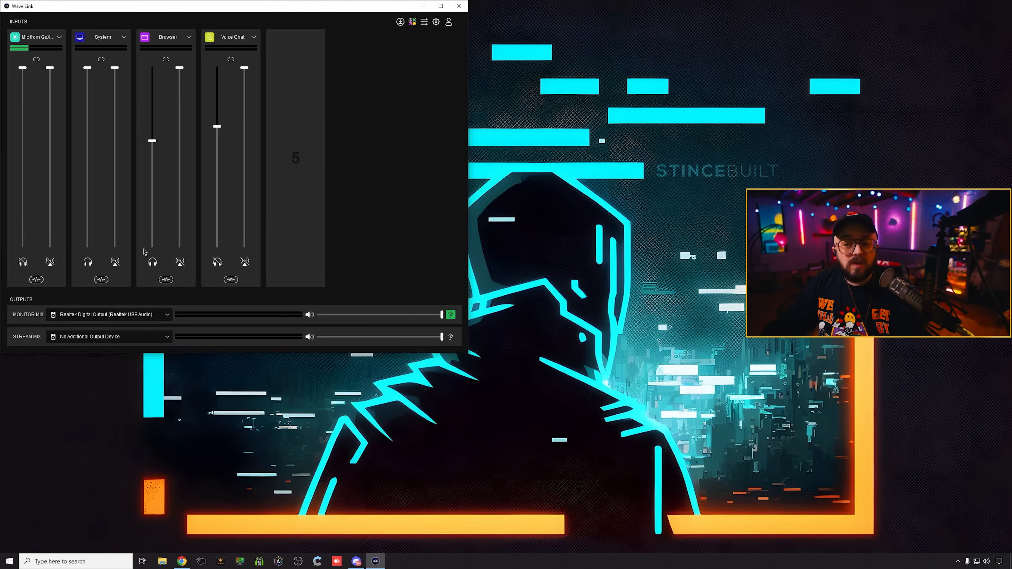
scroll(144, 252, "up", 3)
Step: Add Art Tune (VB-Audio Hi-Fi Cable) as the channel 5 input and check which Wave Link device it is routed through
left_click(294, 163)
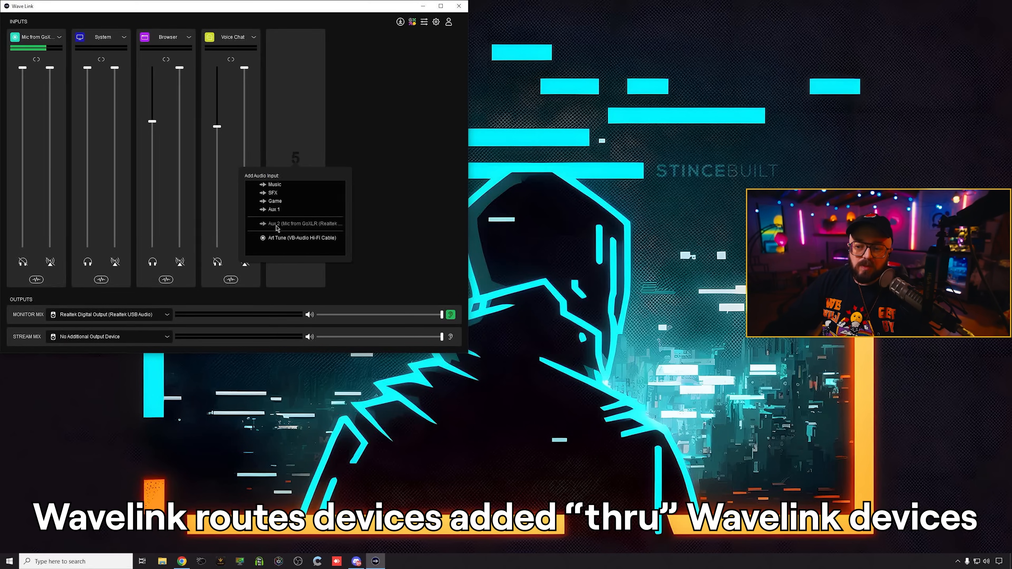
left_click(281, 240)
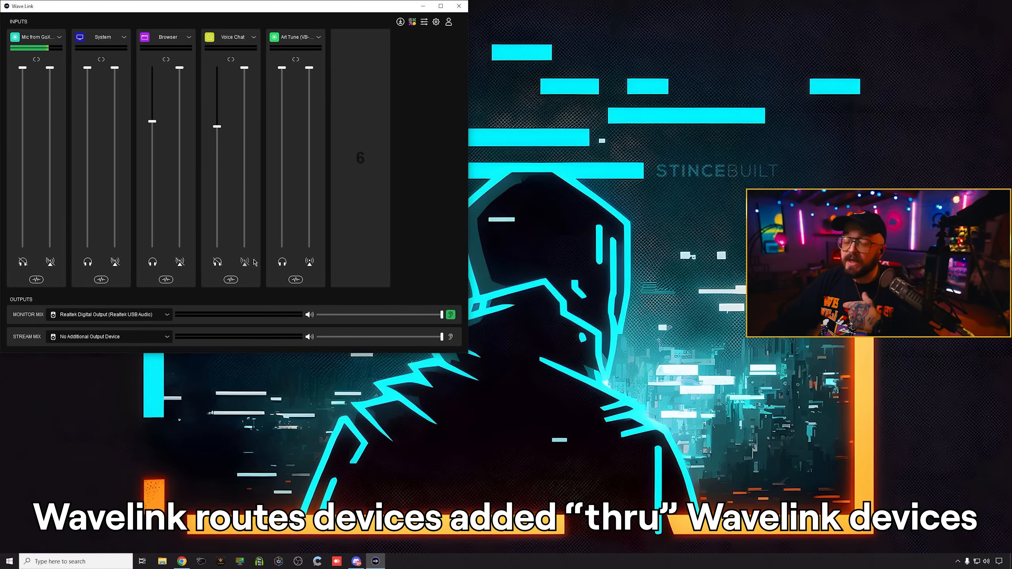
left_click(308, 40)
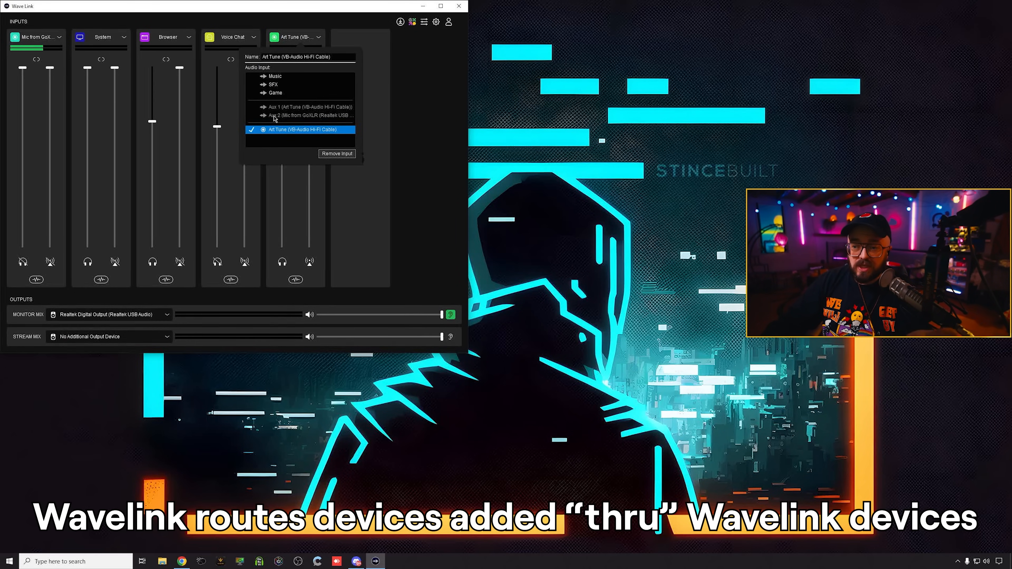
left_click(364, 220)
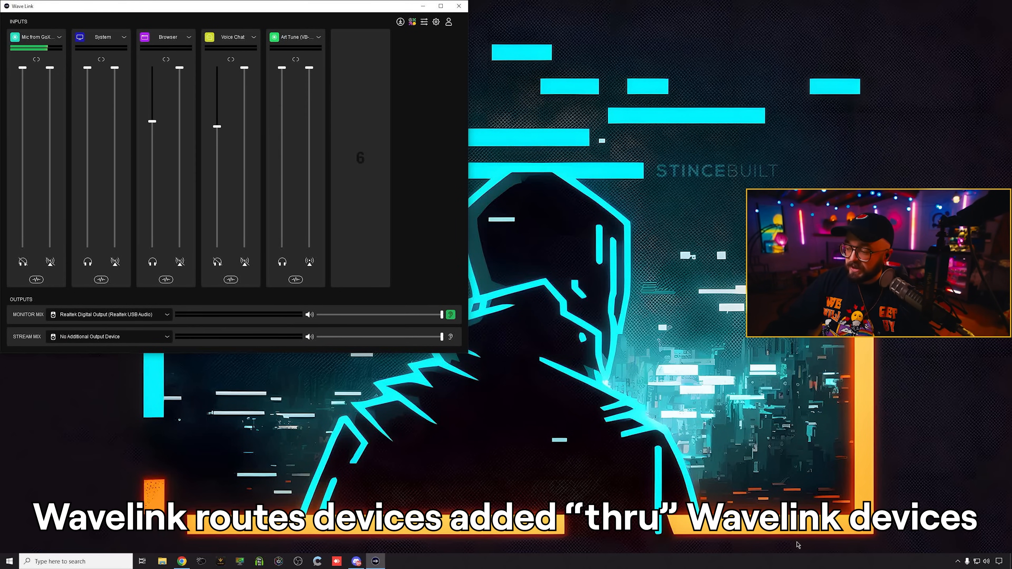
Step: Switch to Stream Deck and delete the Wave Link input action from the second dial
left_click(958, 562)
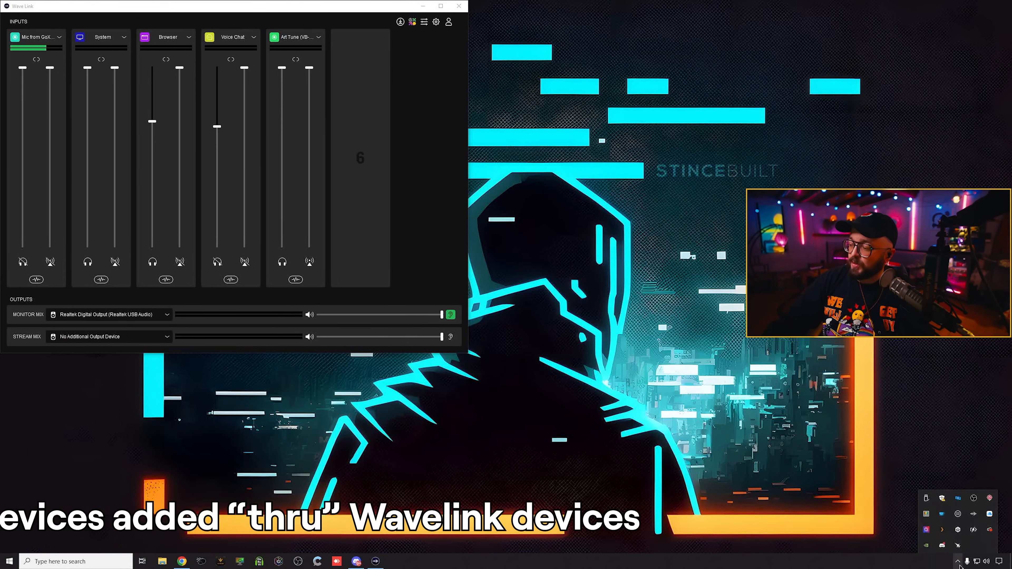
left_click(958, 514)
left_click(563, 143)
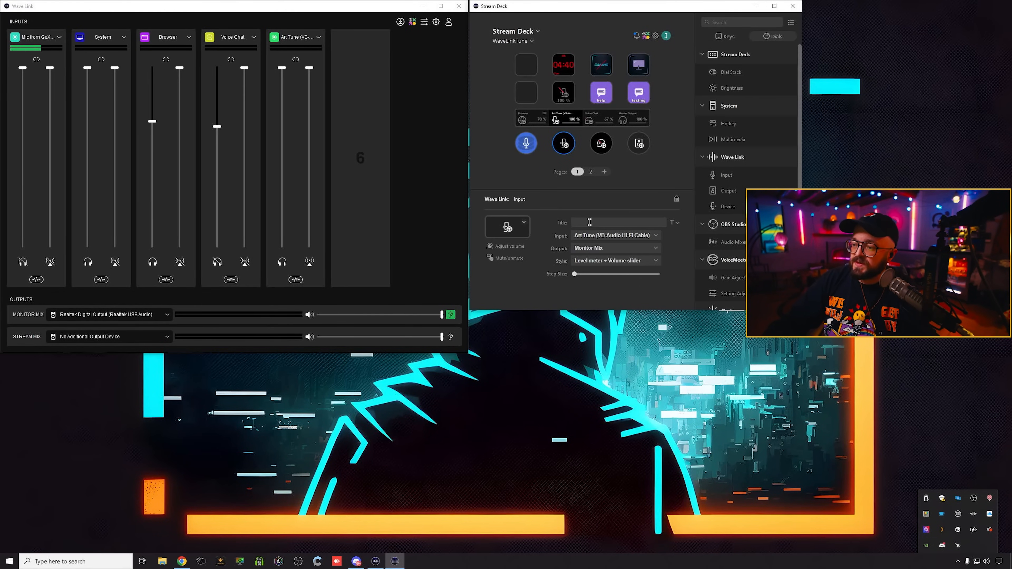
right_click(566, 147)
left_click(594, 168)
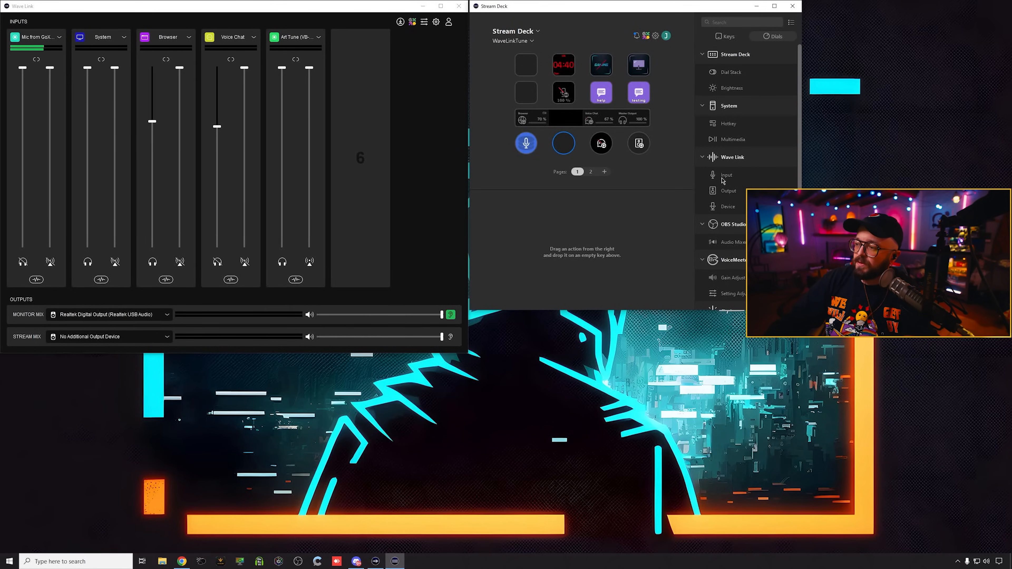
Step: Assign a Wave Link Input action to the empty second dial and set its input to Art Tune (VB-Audio Hi-Fi Cable)
left_click_drag(724, 179, 564, 144)
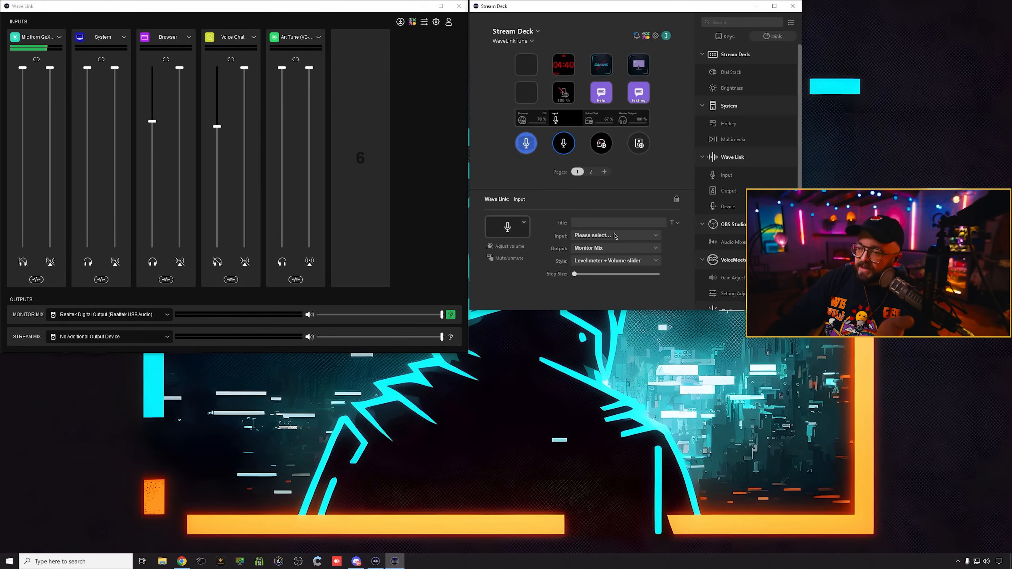
left_click(611, 236)
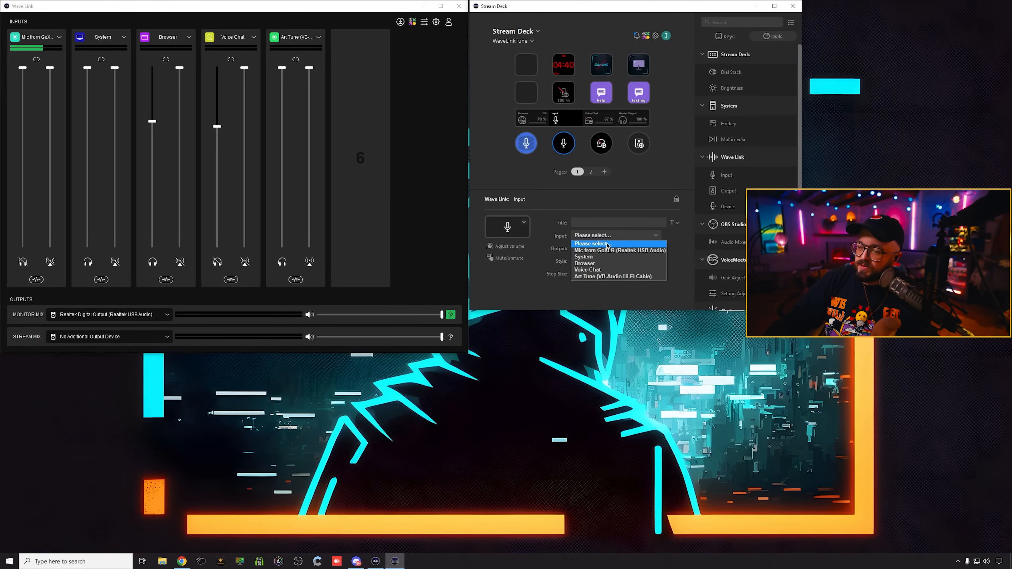
left_click(609, 277)
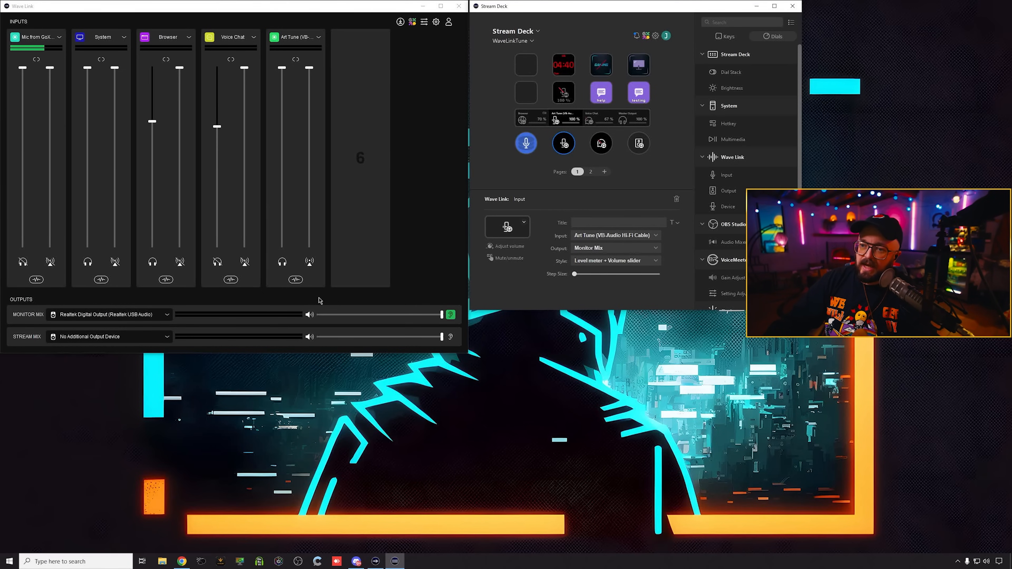
Step: In Wave Link, add Game as the channel 6 input and open its settings to examine the Low Latency Mode option
left_click(310, 262)
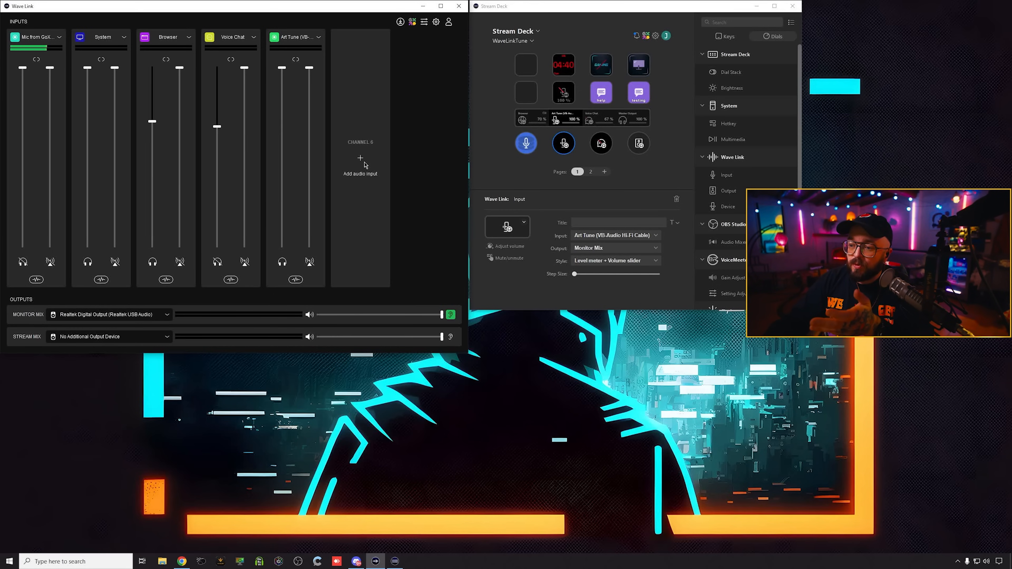
left_click(350, 169)
left_click(338, 198)
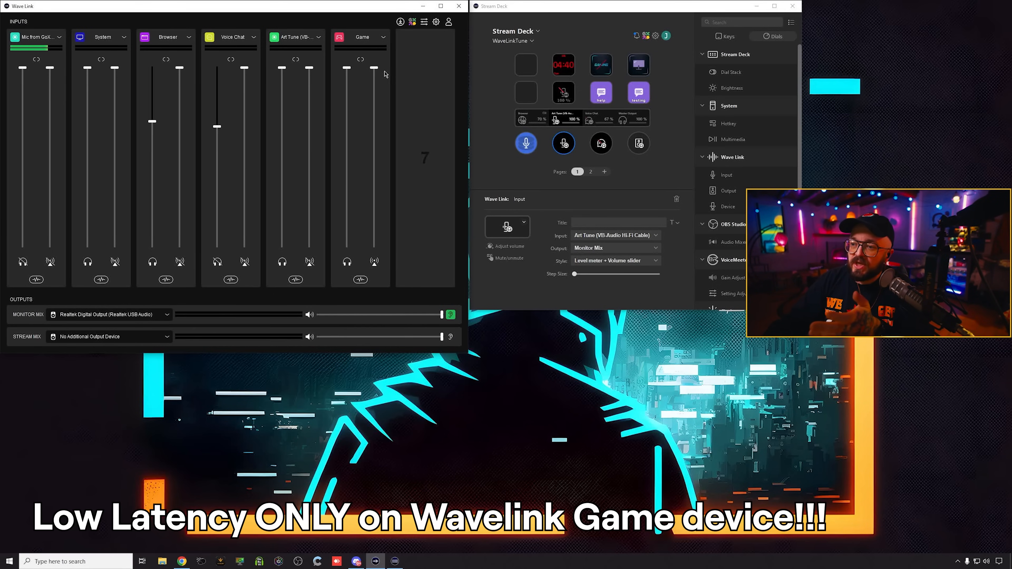
left_click(383, 36)
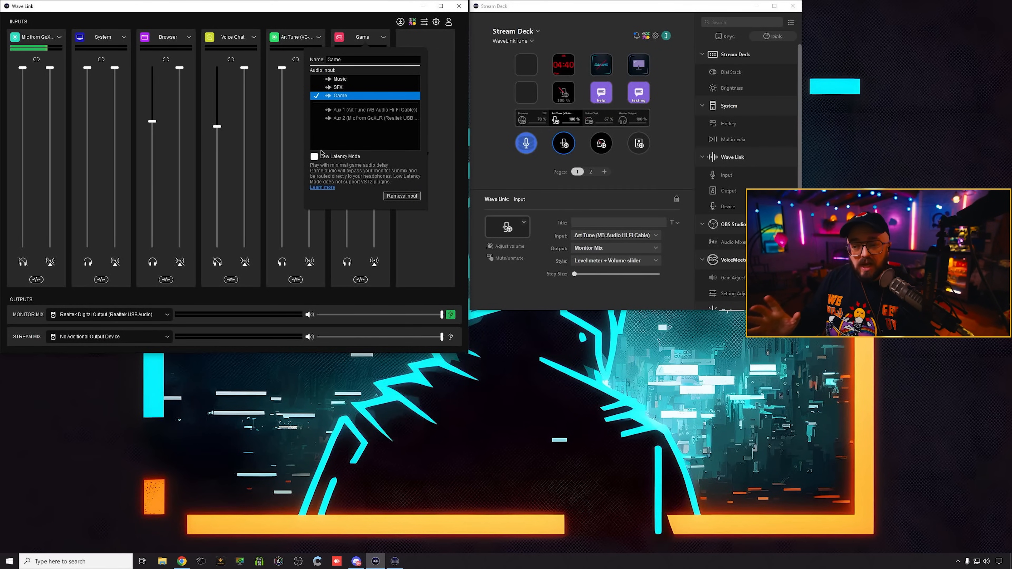
Step: Remove the Game and Art Tune inputs from the Wave Link mixer
left_click(403, 196)
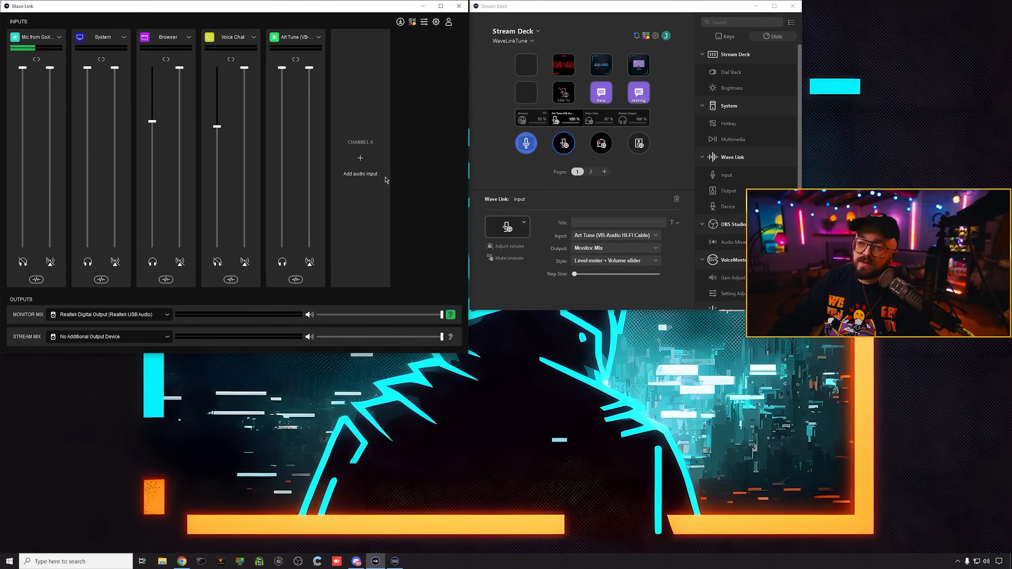
left_click(319, 36)
left_click(350, 158)
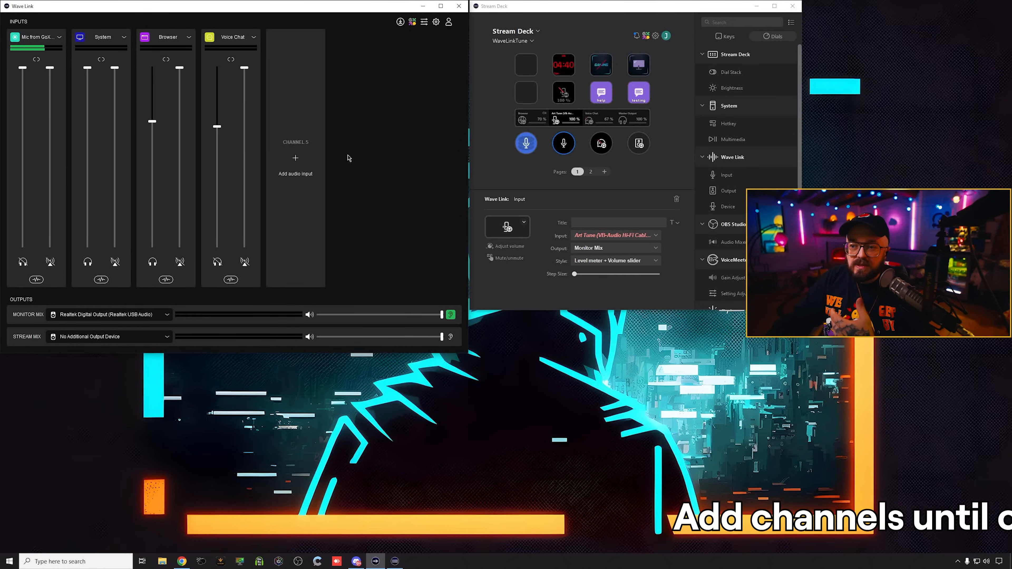
Step: Add Aux 1 as the channel 5 input and Music as the channel 6 input
left_click(293, 160)
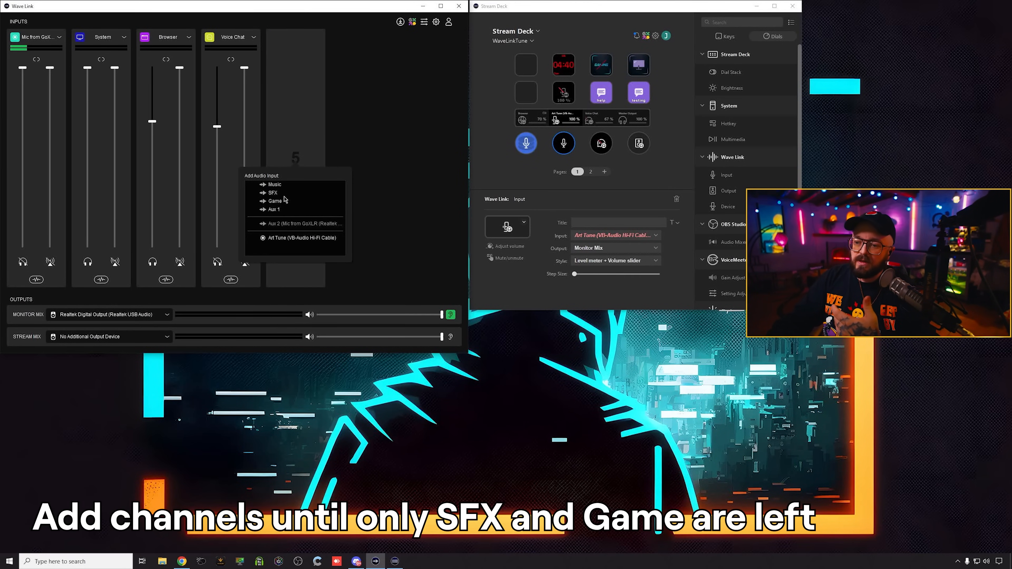
left_click(278, 210)
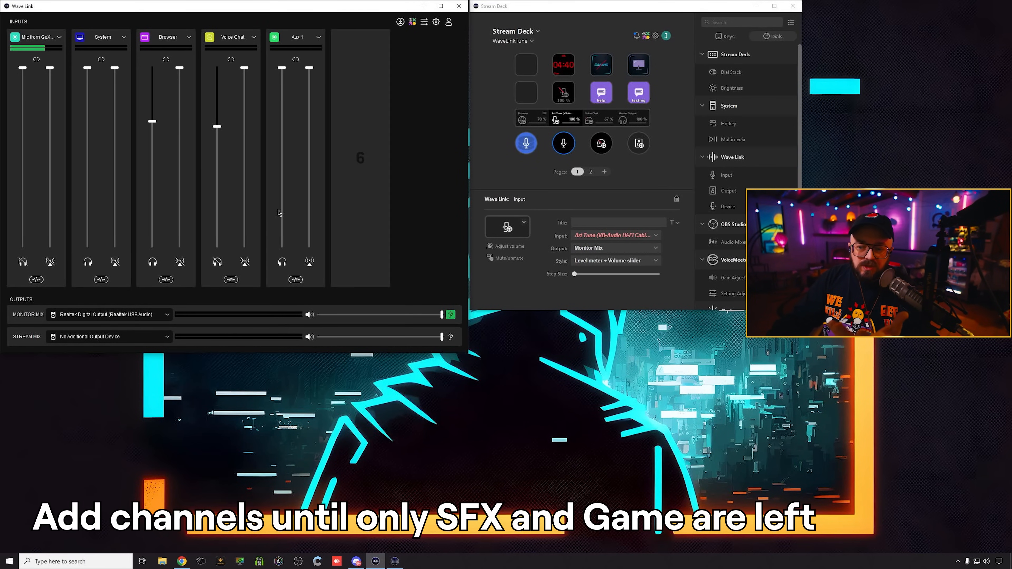
left_click(346, 149)
left_click(346, 188)
Step: Add Art Tune (VB-Audio Hi-Fi Cable) as the channel 7 input so that it routes through the Game device
mouse_move(412, 185)
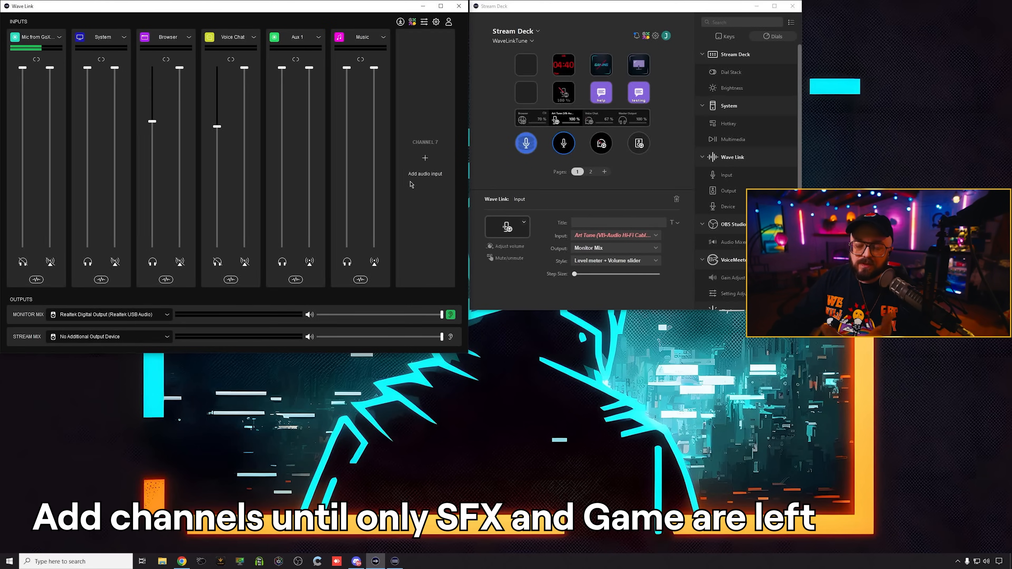
left_click(426, 161)
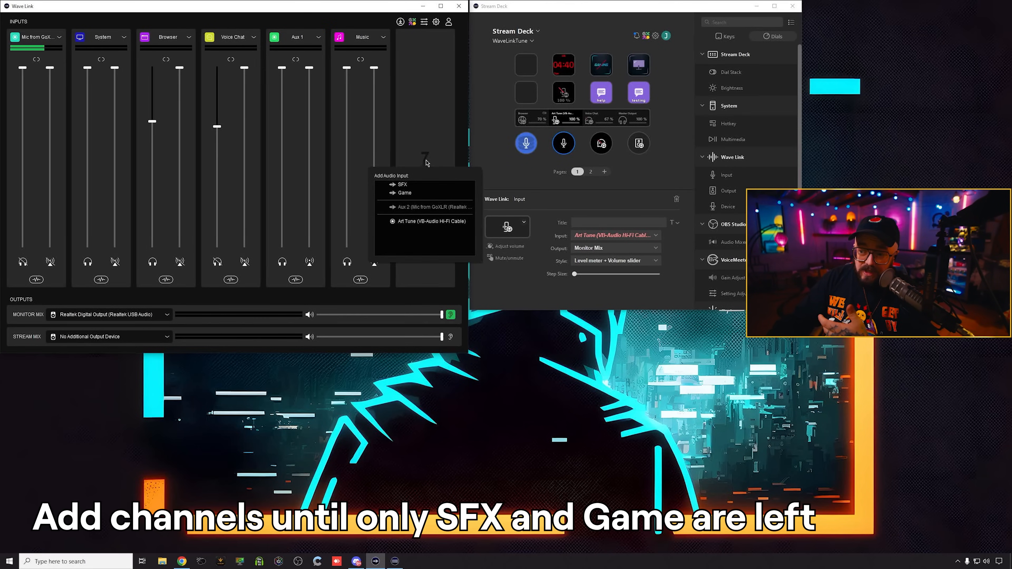
left_click(432, 221)
Step: Enable Low Latency Mode in the Art Tune channel's settings and close them
left_click(416, 39)
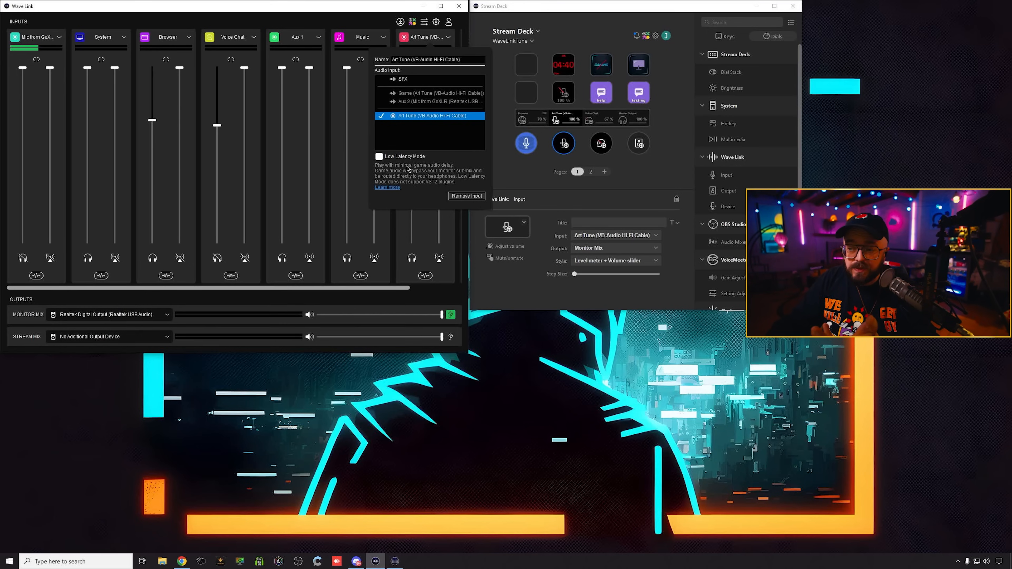
left_click(379, 157)
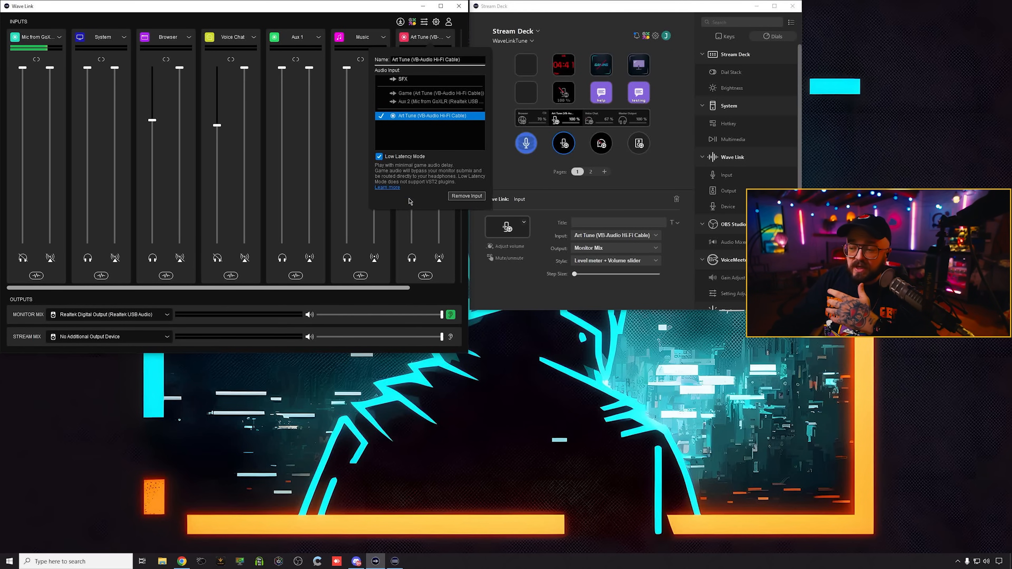
left_click(527, 198)
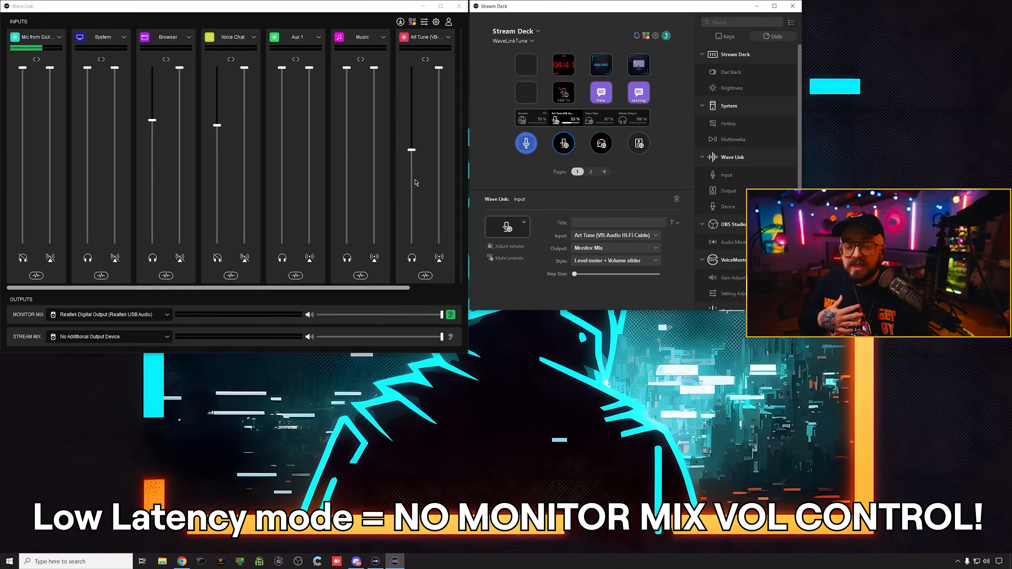
Step: Turn off Low Latency Mode in the Art Tune channel's settings and close them
left_click(435, 39)
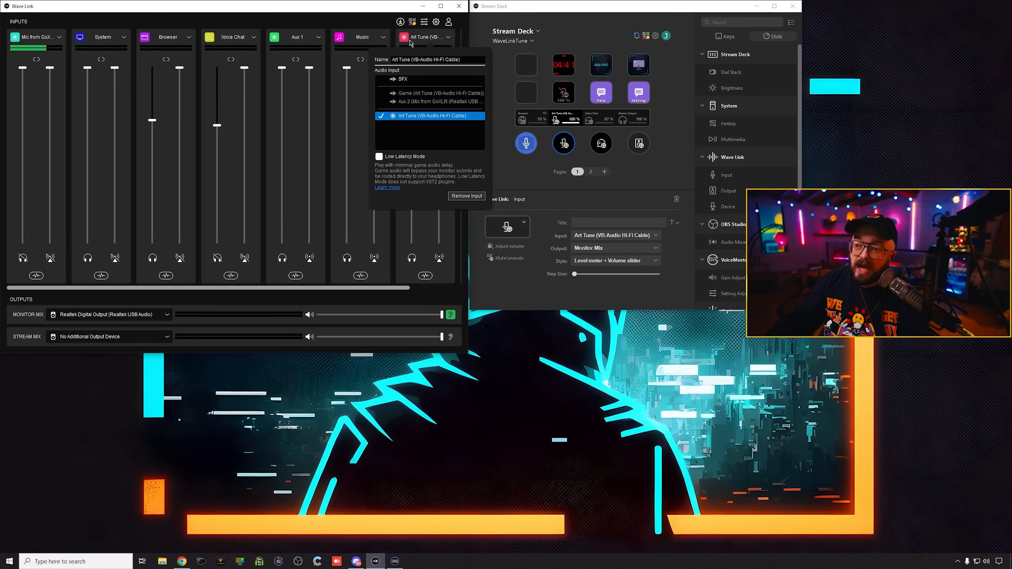
left_click(380, 31)
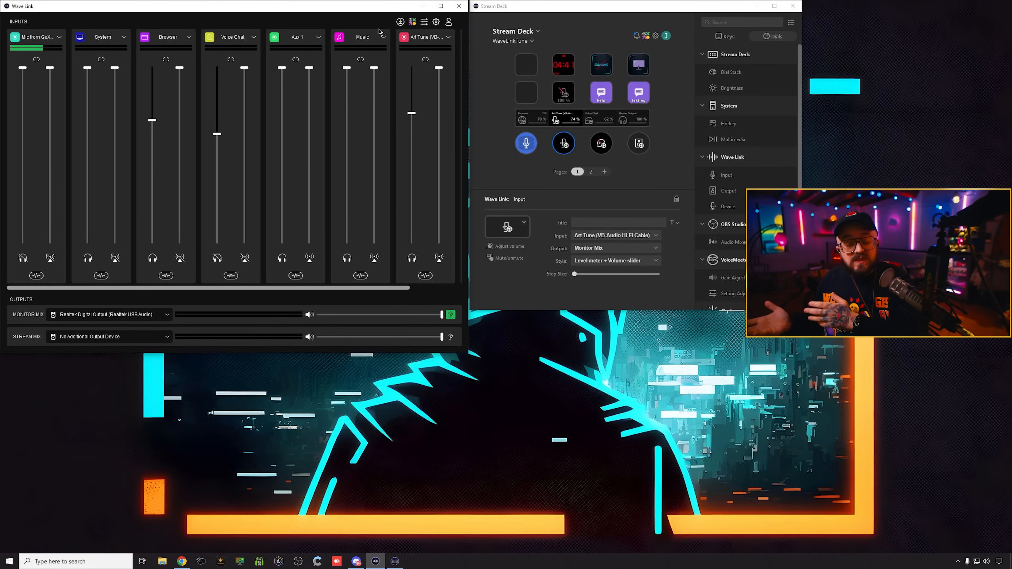
Step: Review the Art Tune channel's audio input routing and Low Latency Mode option, and close the settings without changing them
left_click(448, 37)
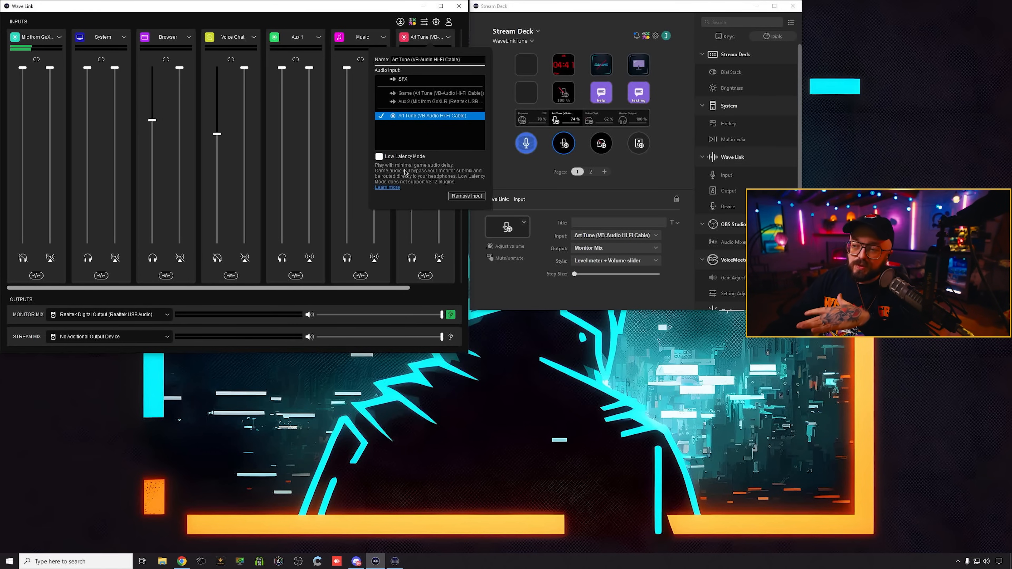
left_click(362, 92)
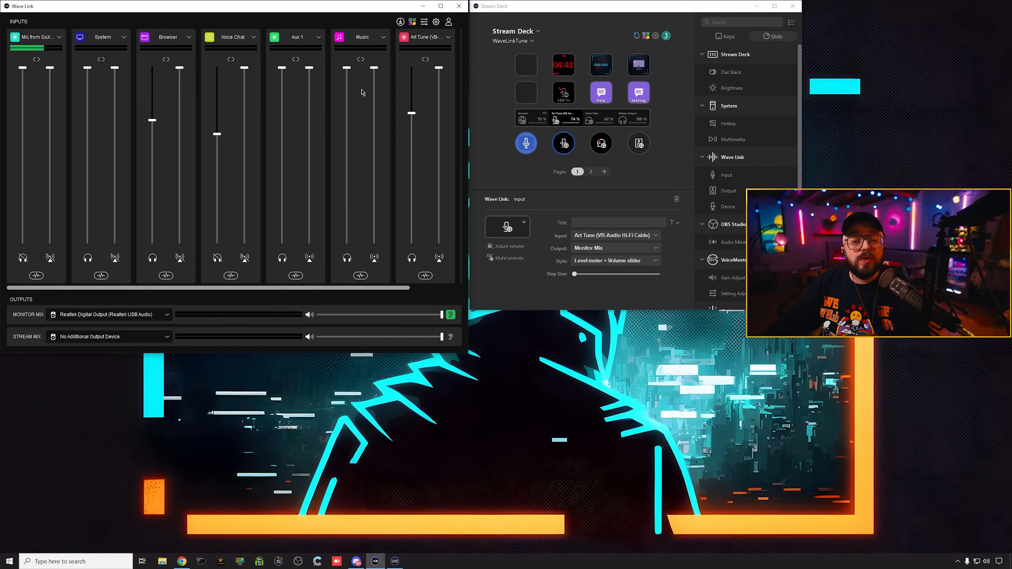
left_click(436, 38)
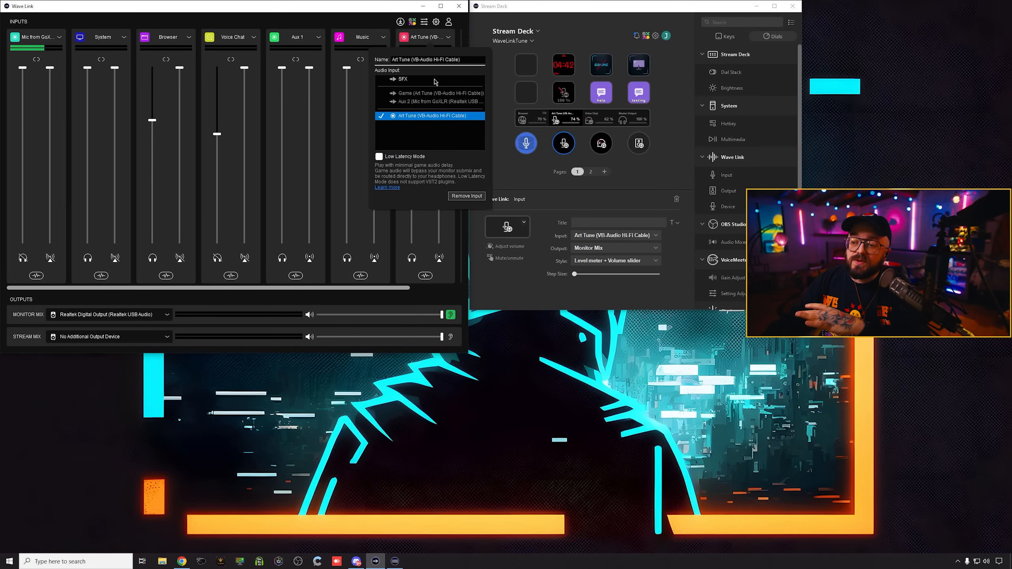
left_click(357, 24)
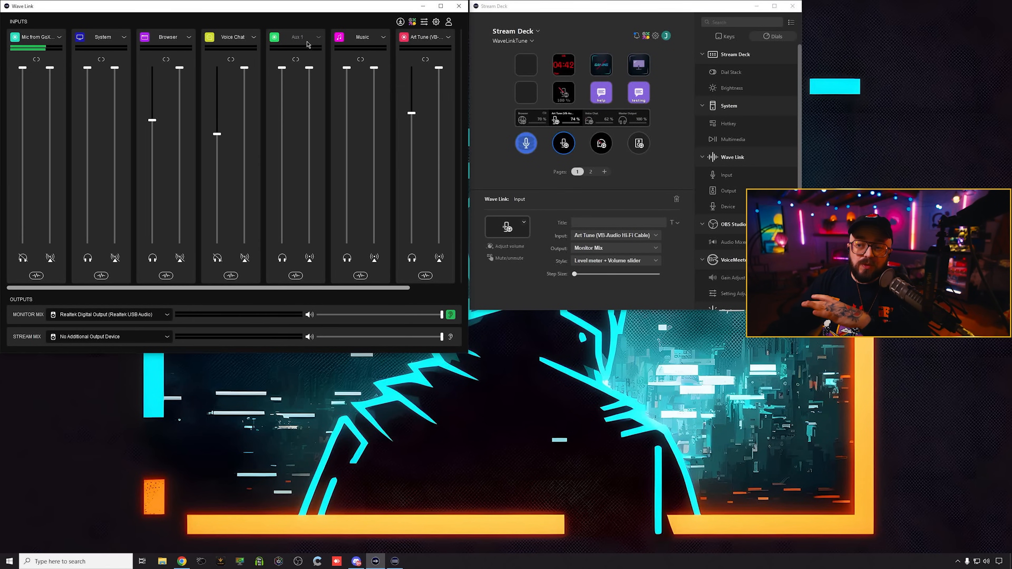
Step: Remove the Aux 1 and Music channels from the Wave Link inputs
left_click(308, 44)
left_click(325, 155)
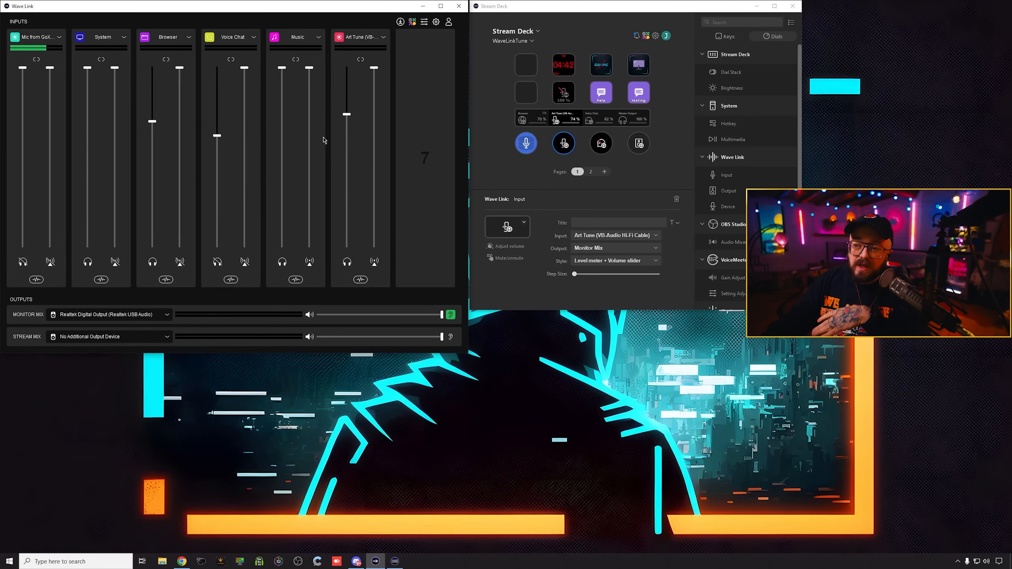
left_click(308, 44)
left_click(305, 136)
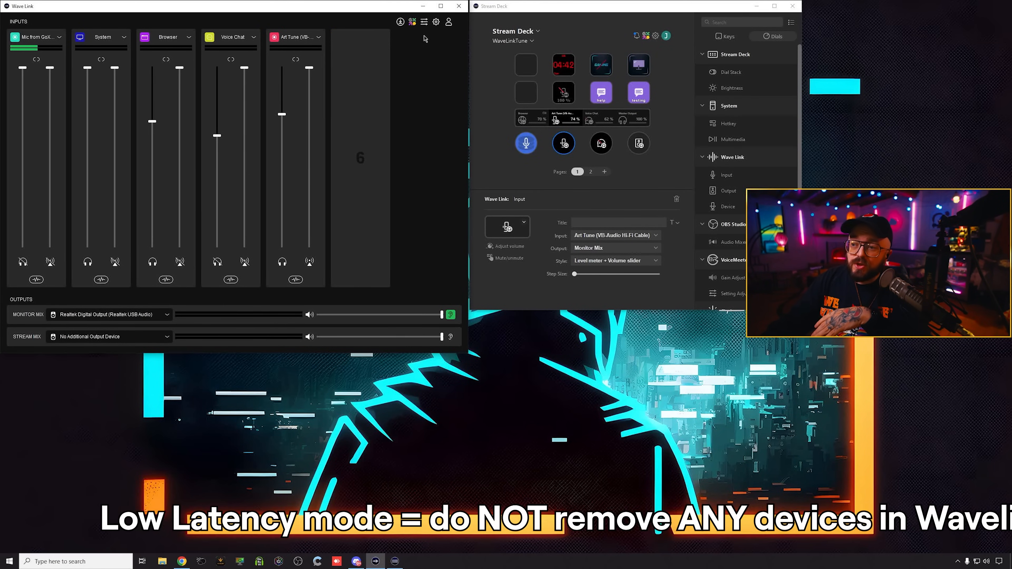
Step: Close the Wave Link window and quit the program completely from the system tray
left_click(459, 6)
left_click(967, 562)
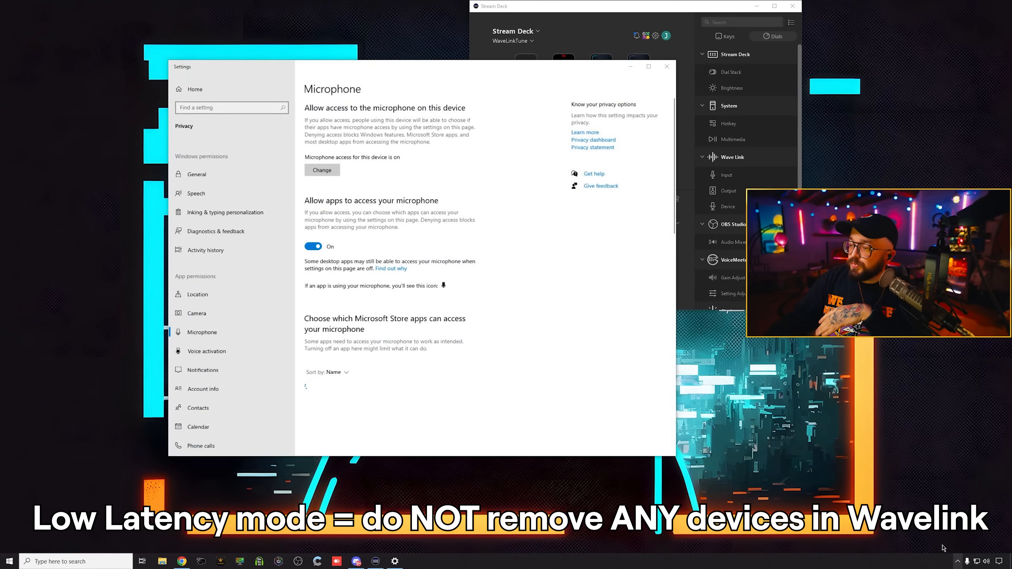
left_click(666, 66)
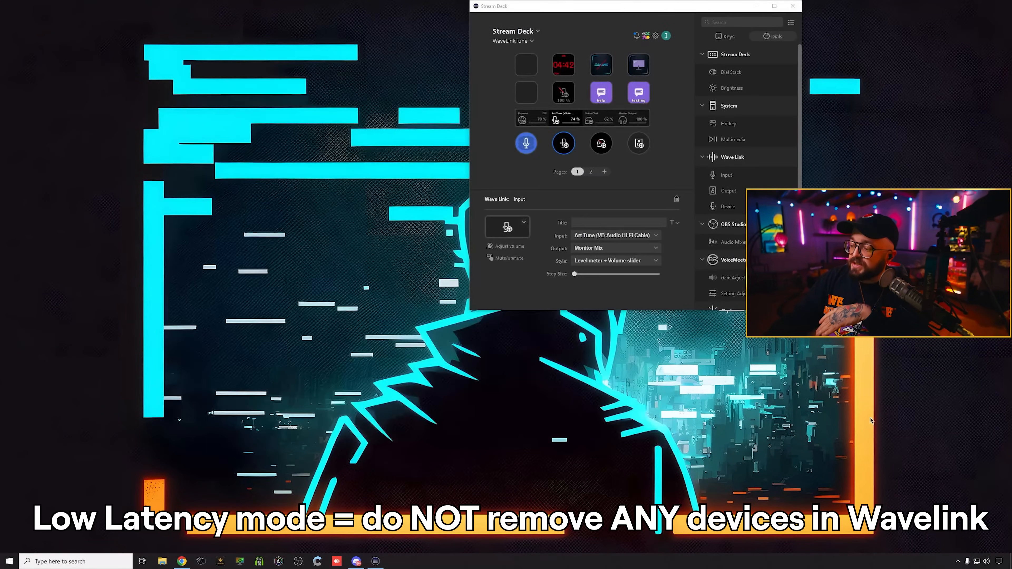
left_click(959, 562)
right_click(974, 515)
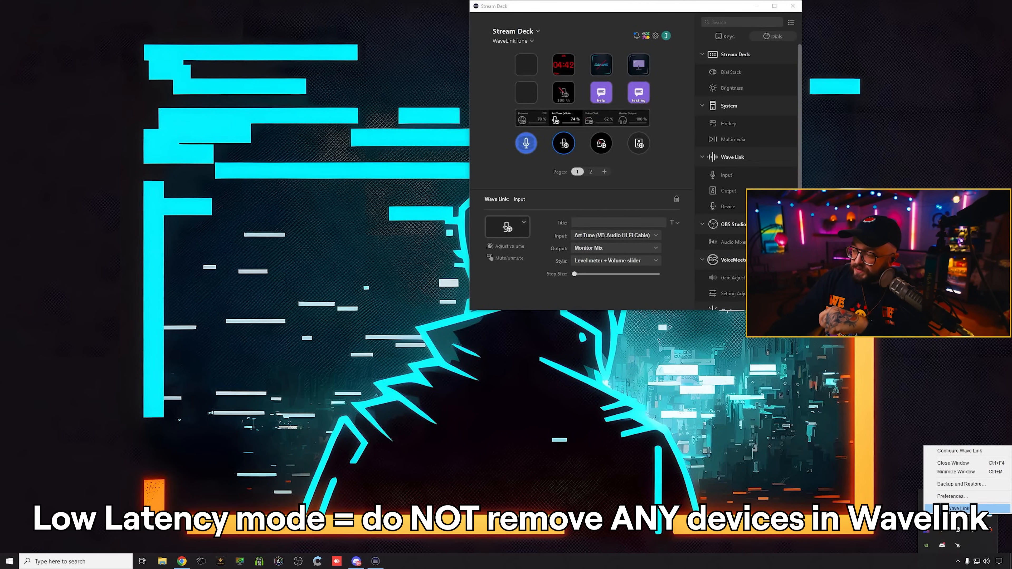
left_click(972, 511)
left_click(701, 417)
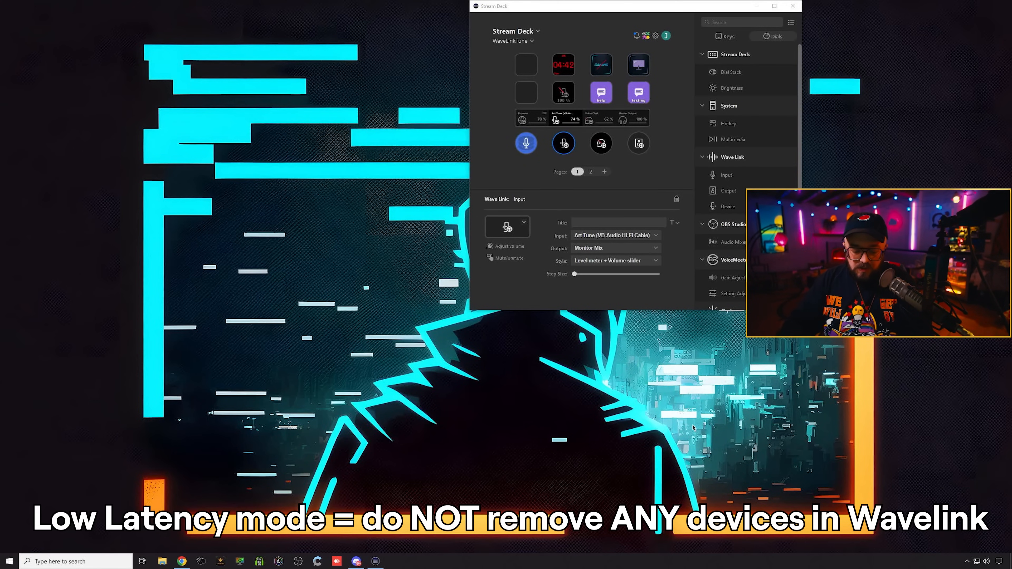
Step: Relaunch Wave Link by searching for "wave"
key("super")
type("wave")
key("Return")
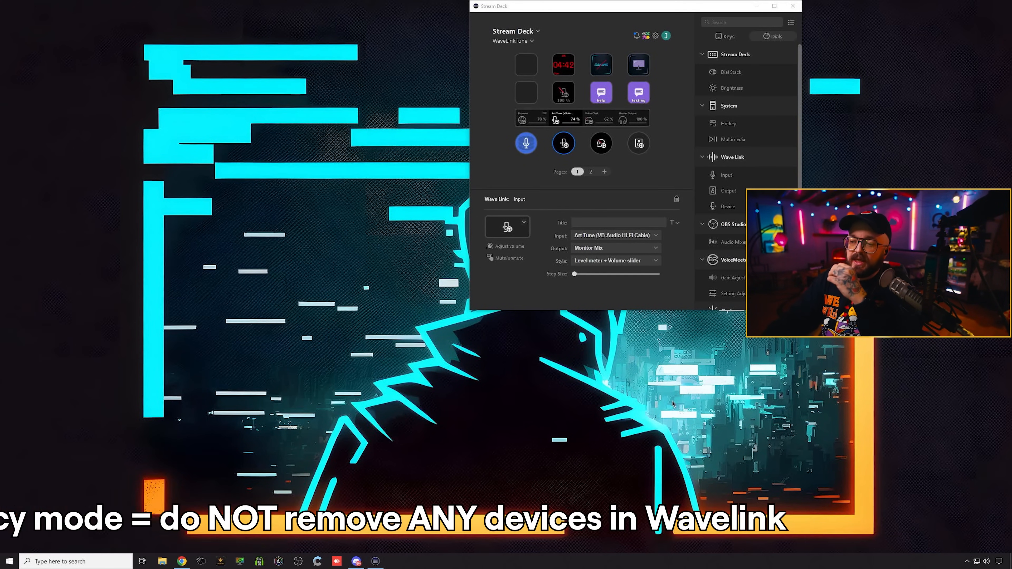
Step: Add Art Tune (VB-Audio Hi-Fi Cable) as the audio input of the empty channel 7
left_click(302, 42)
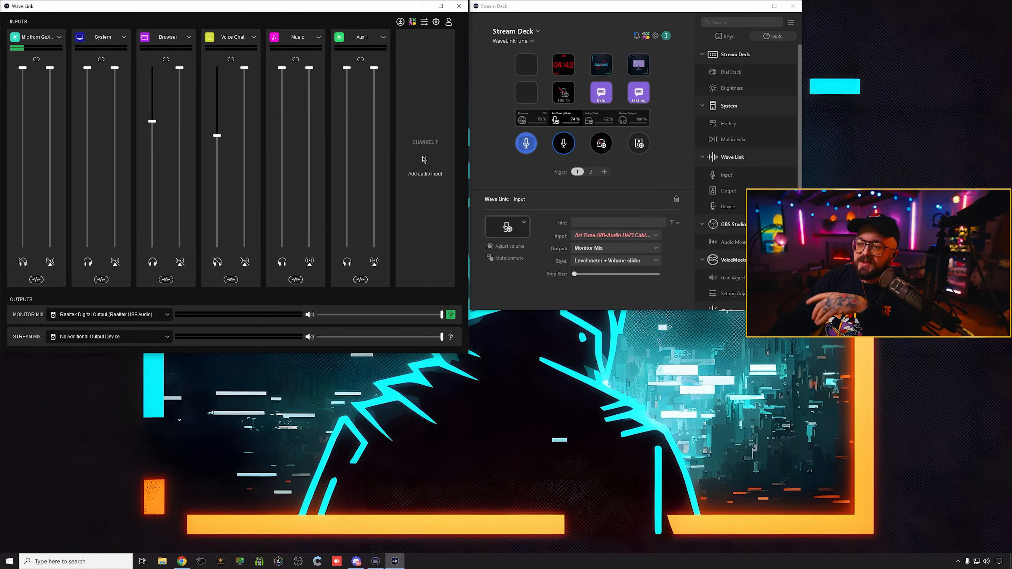
left_click(424, 157)
left_click(413, 220)
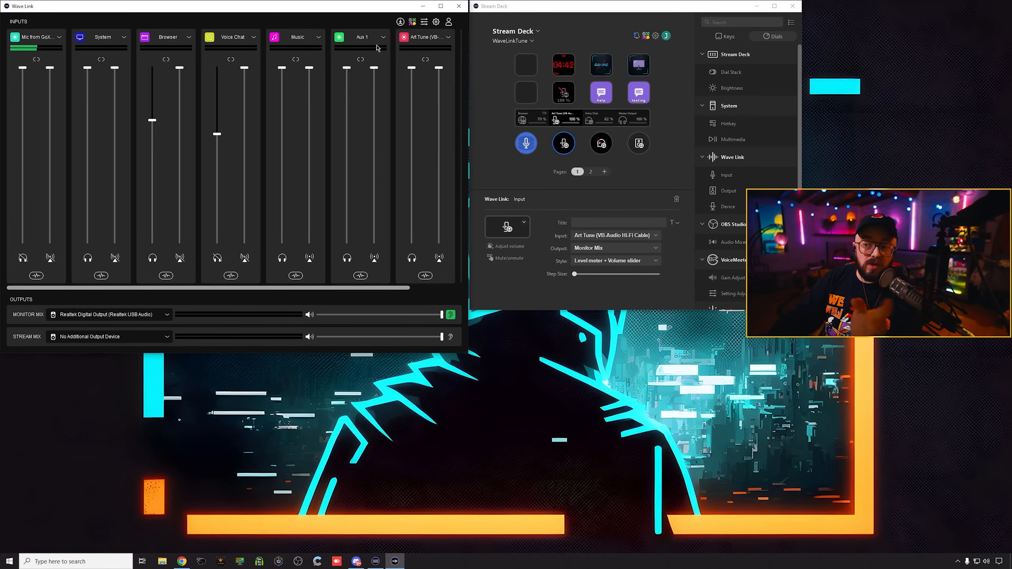
Step: Remove the Art Tune channel and add Art Tune (VB-Audio Hi-Fi Cable) again as the channel 7 input
left_click(412, 40)
left_click(464, 197)
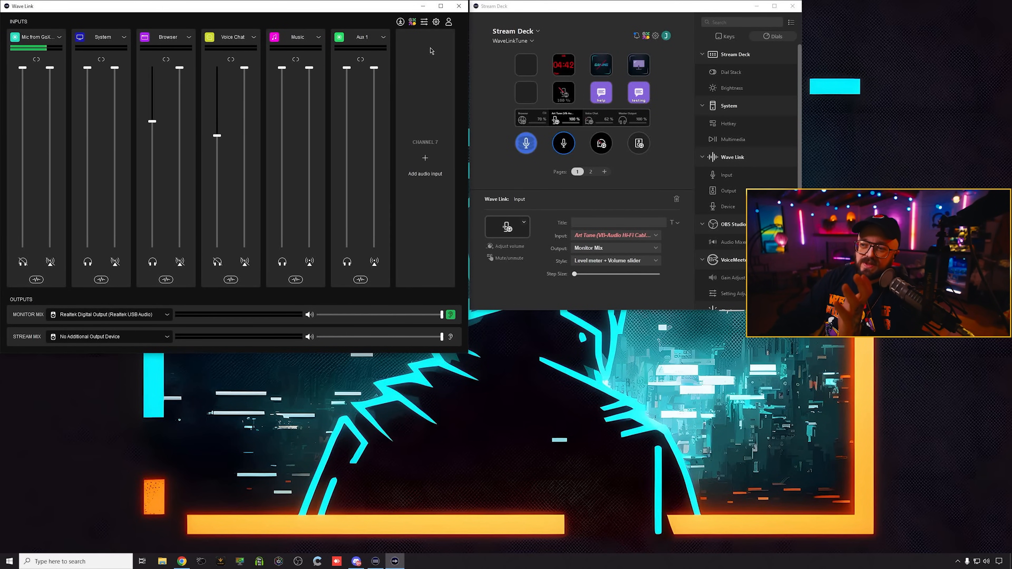
left_click(425, 158)
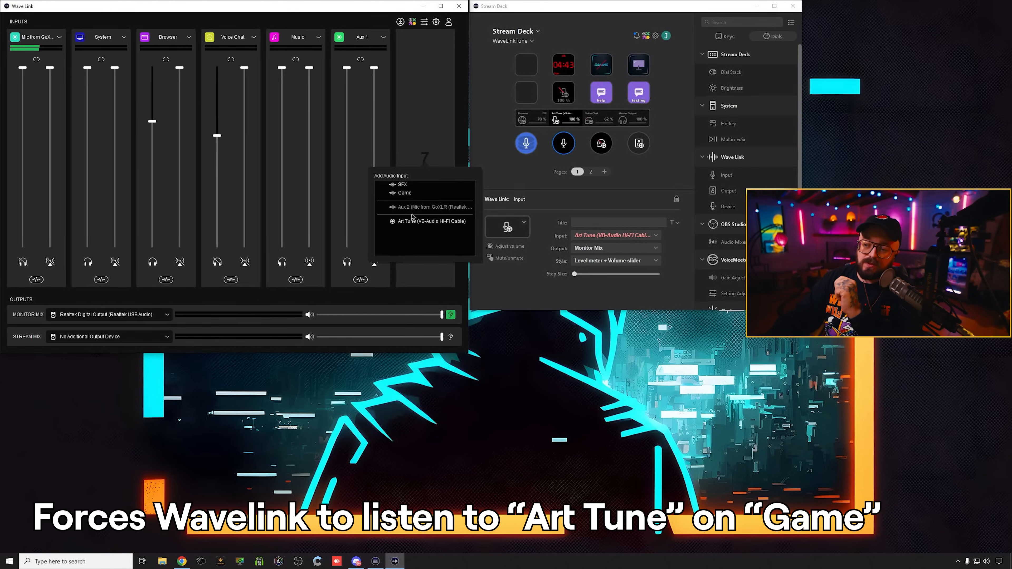
left_click(426, 222)
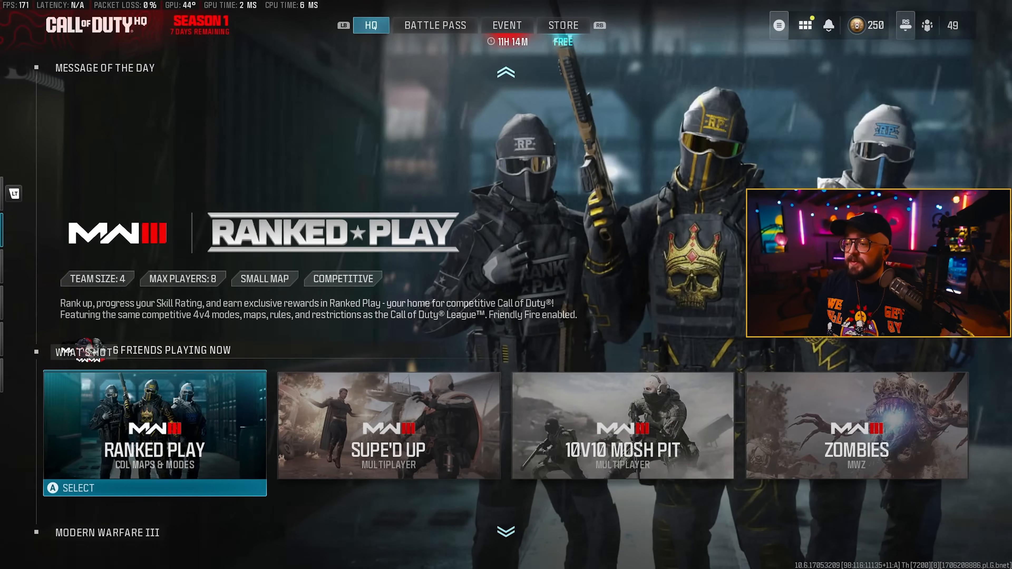
Step: Switch to Call of Duty, open its audio settings and select PC Speaker as the Audio Mix
key("Escape")
key("e")
key("e")
key("e")
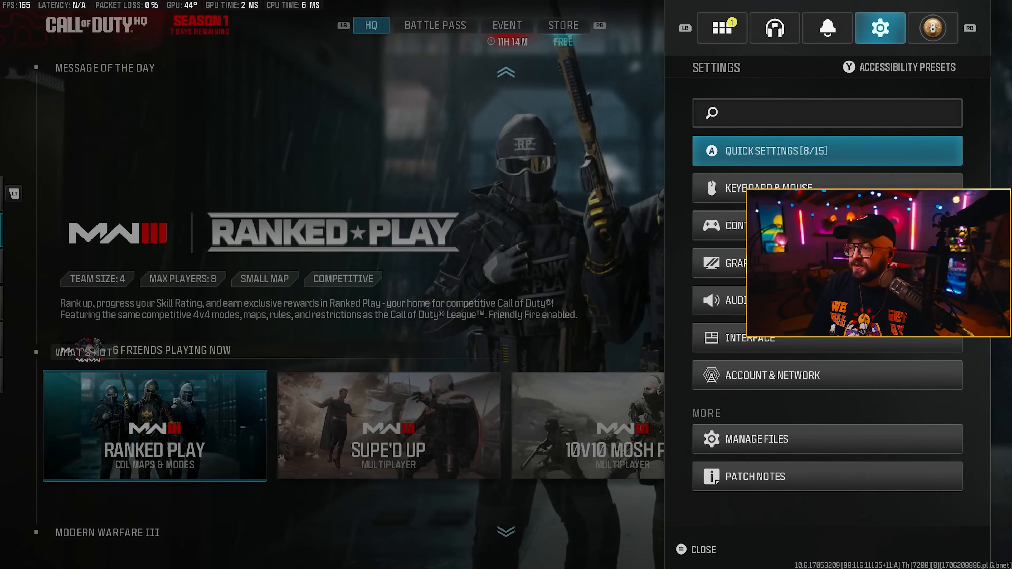
key("Down")
key("Down")
key("Down")
key("Down")
key("Return")
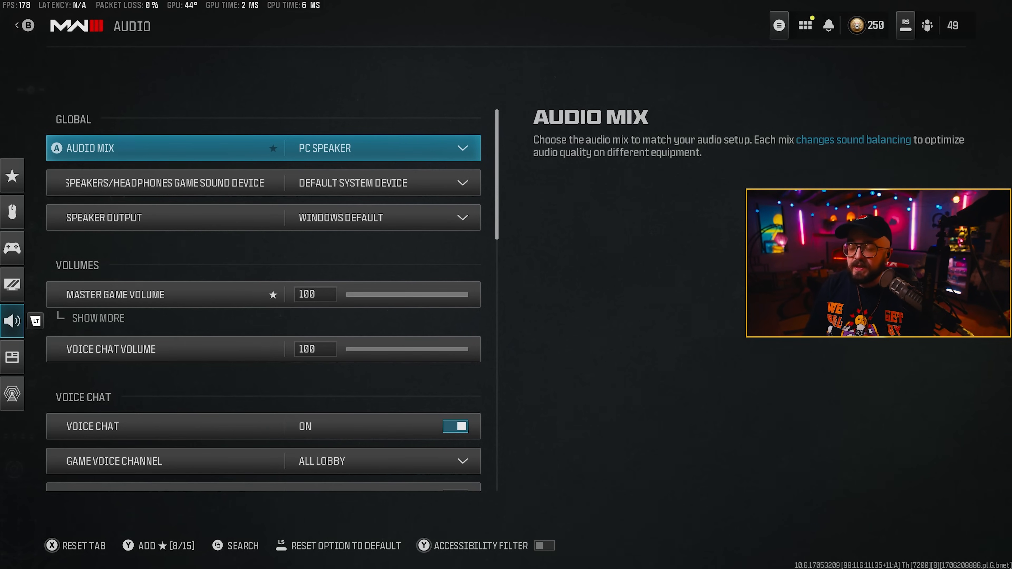
key("Return")
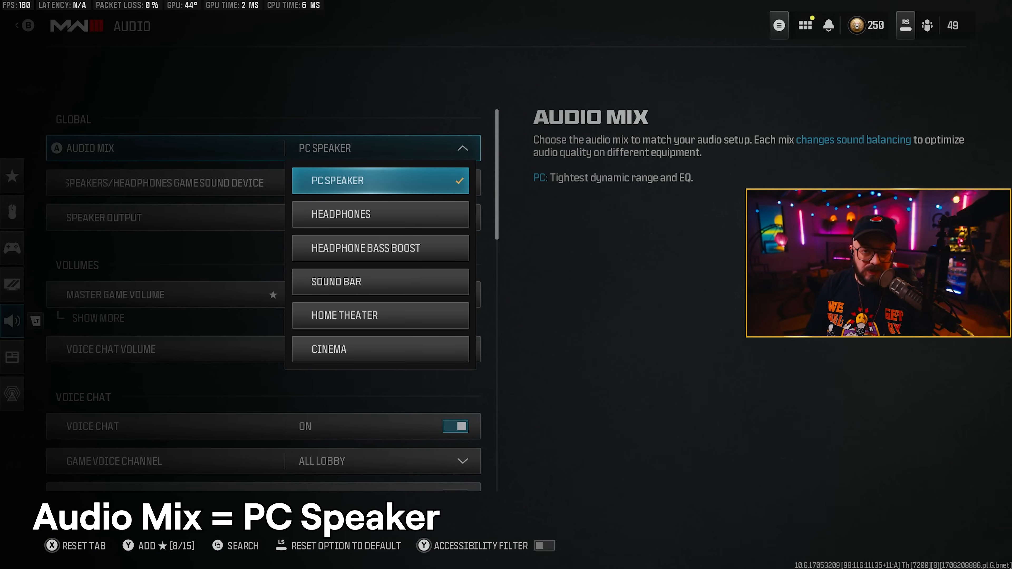
key("Return")
Step: Set the Speakers/Headphones Game Sound Device to Art Tune (VB-Audio Hi-Fi Cable)
key("Down")
key("Return")
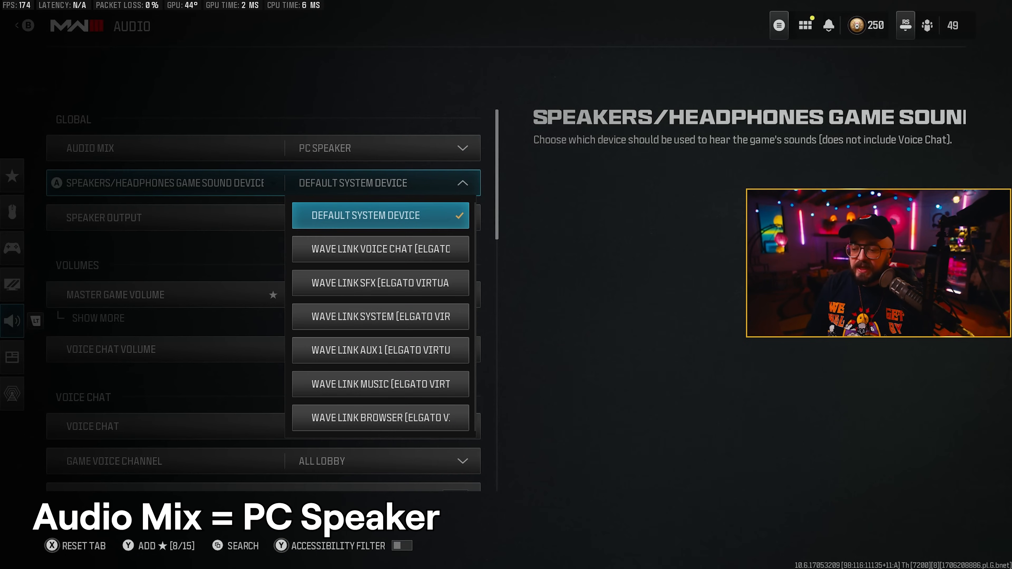
key("Down")
key("Down")
key("Down")
key("Down")
key("Down")
key("Down")
key("Down")
key("Down")
key("Down")
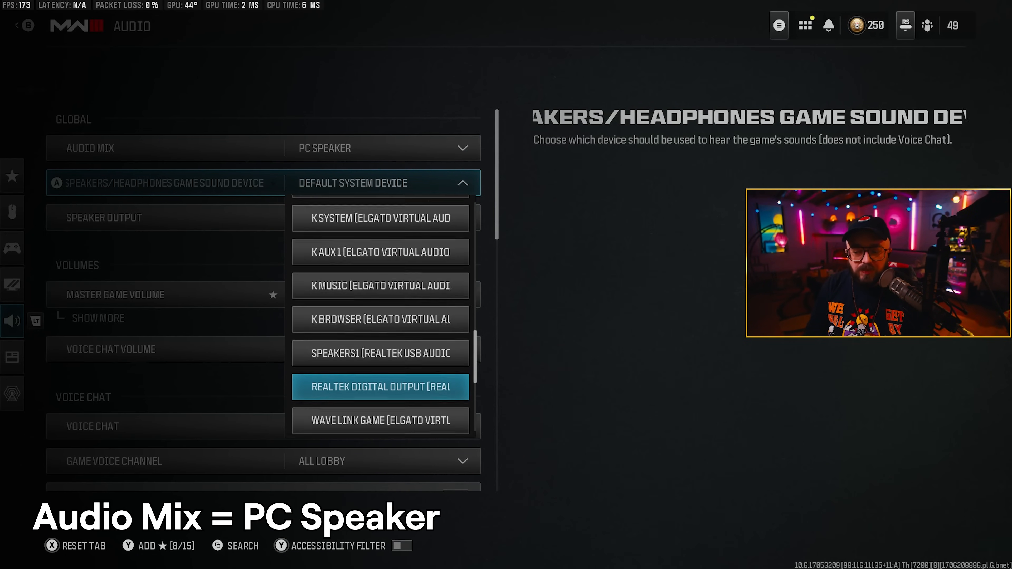
key("Down")
key("Return")
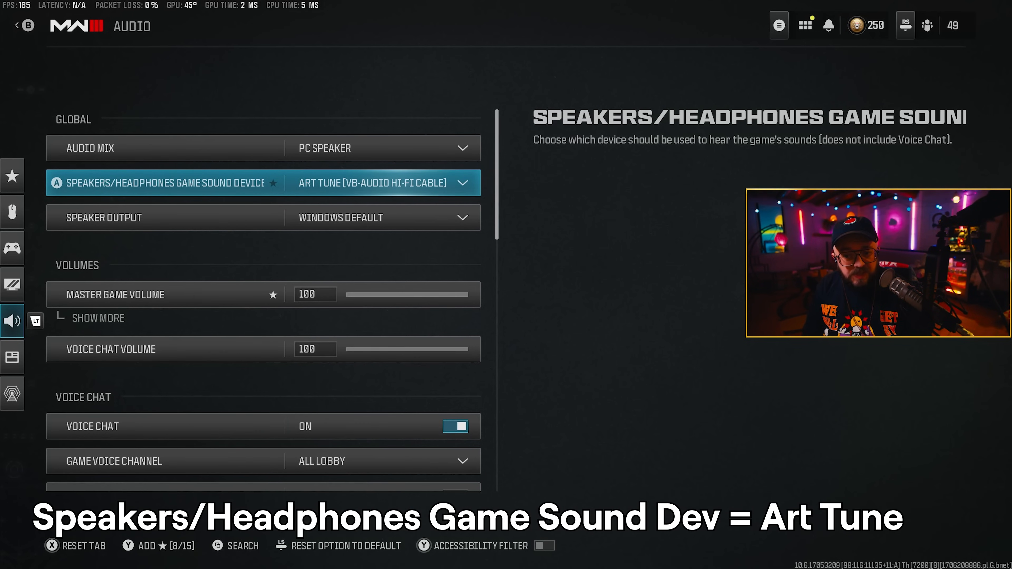
Step: Review the Speaker Output options, keeping Windows Default selected
key("Down")
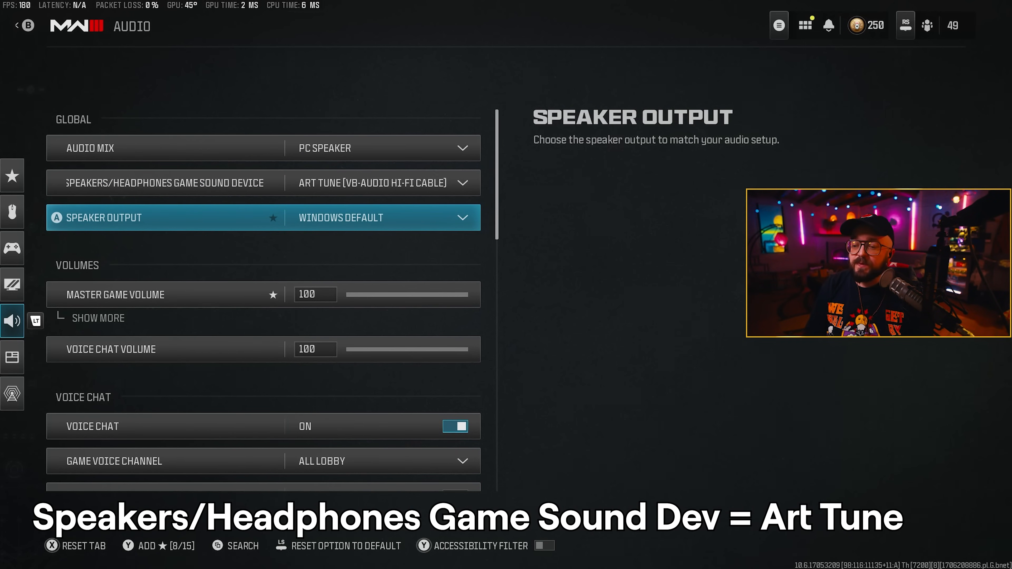
key("Return")
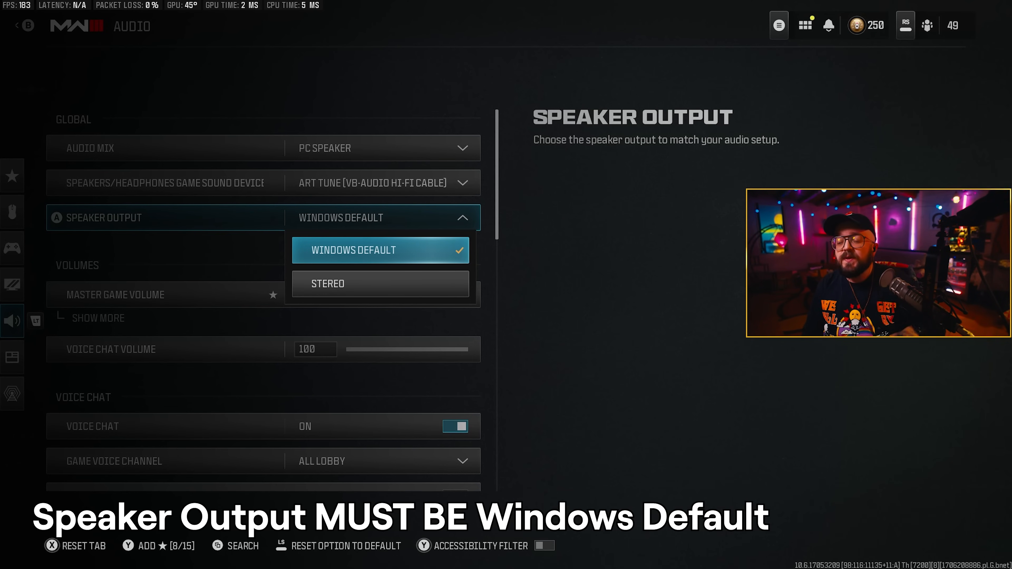
key("Escape")
key("Up")
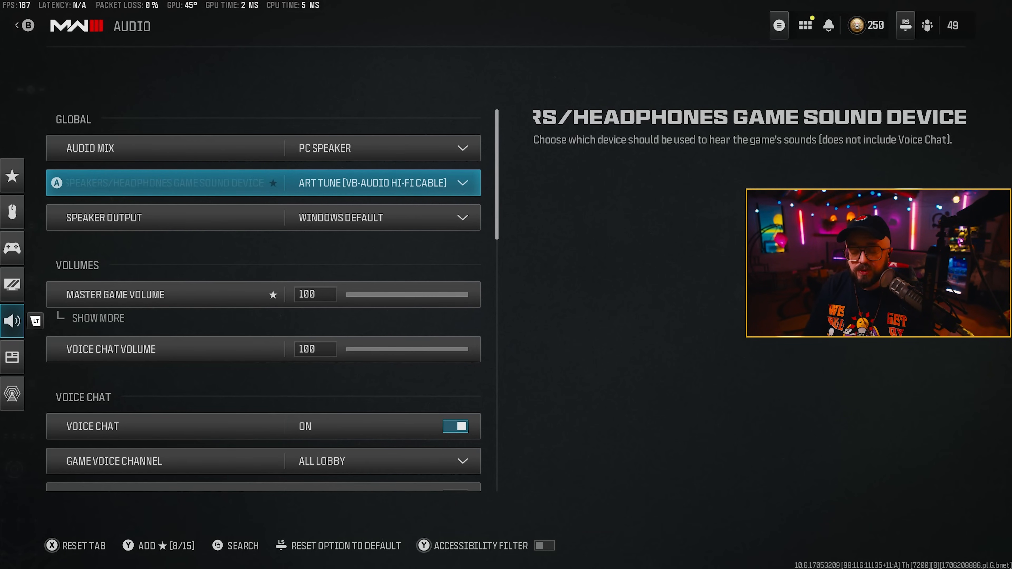
key("Down")
key("Return")
key("Down")
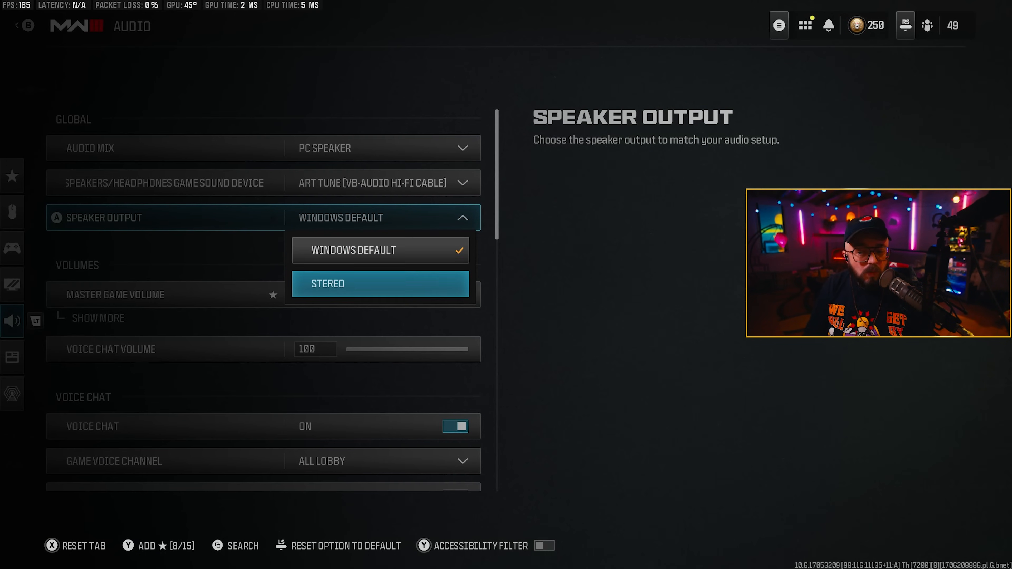
key("Escape")
Step: Lower the Master Game Volume to 30
key("Down")
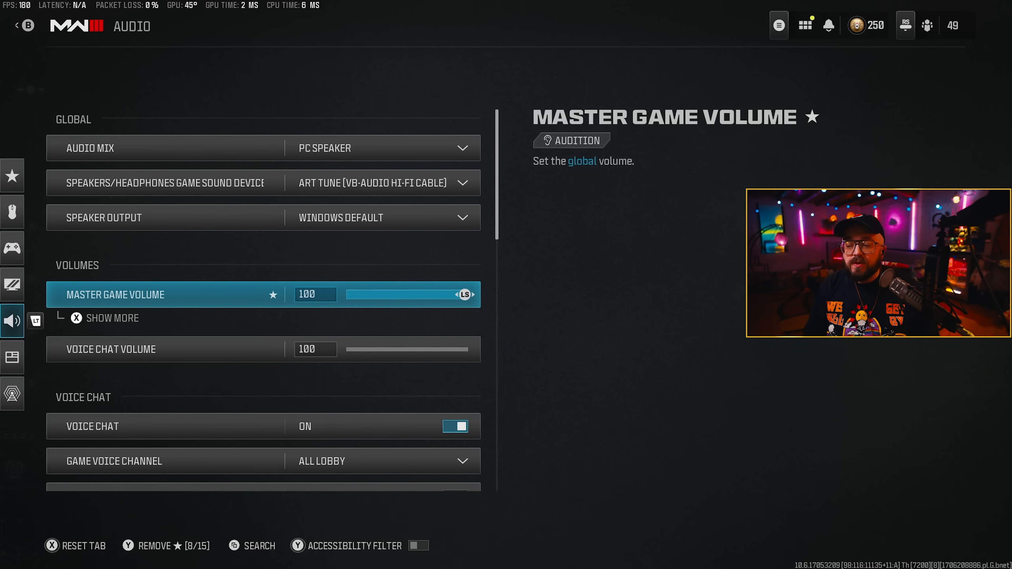
key("Left")
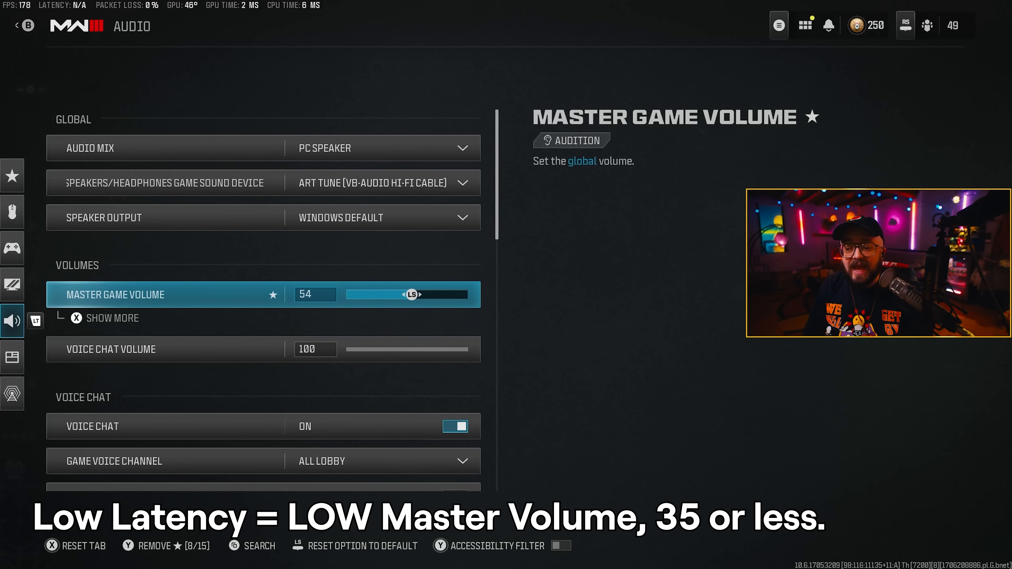
key("Left")
key("Down")
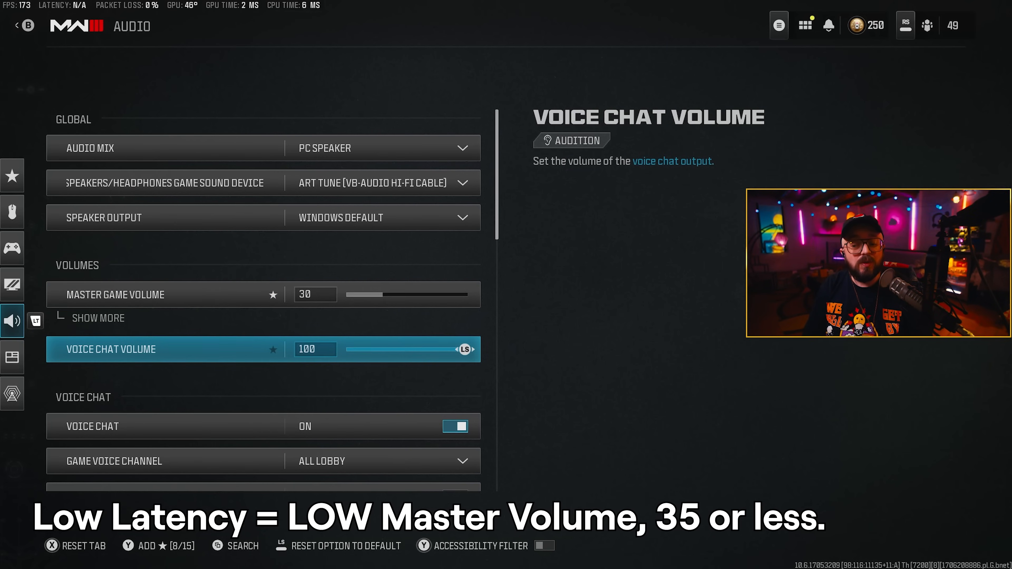
Step: Expand the individual volumes under Master Game Volume and set the Master Game Volume to 100
key("Up")
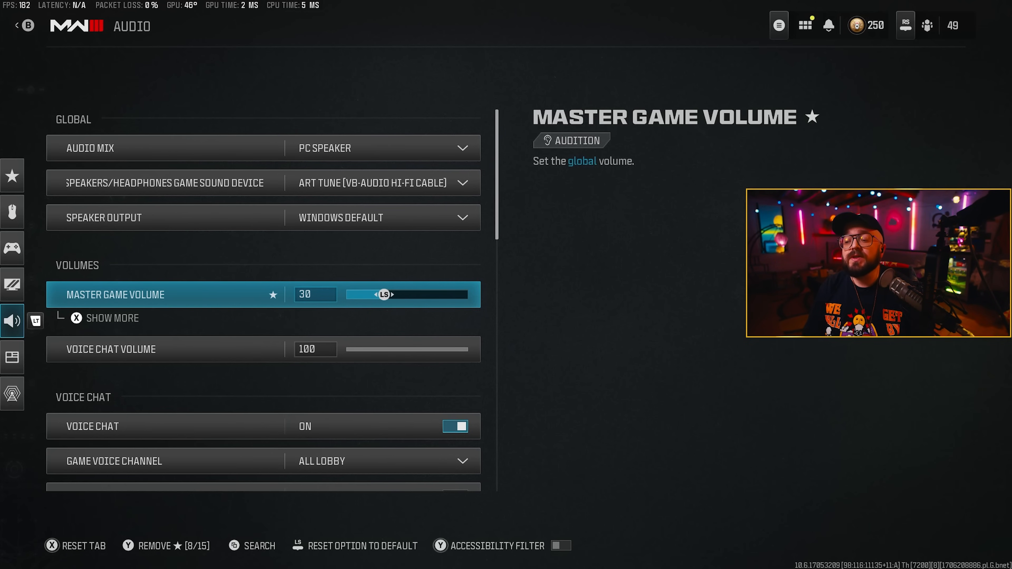
key("x")
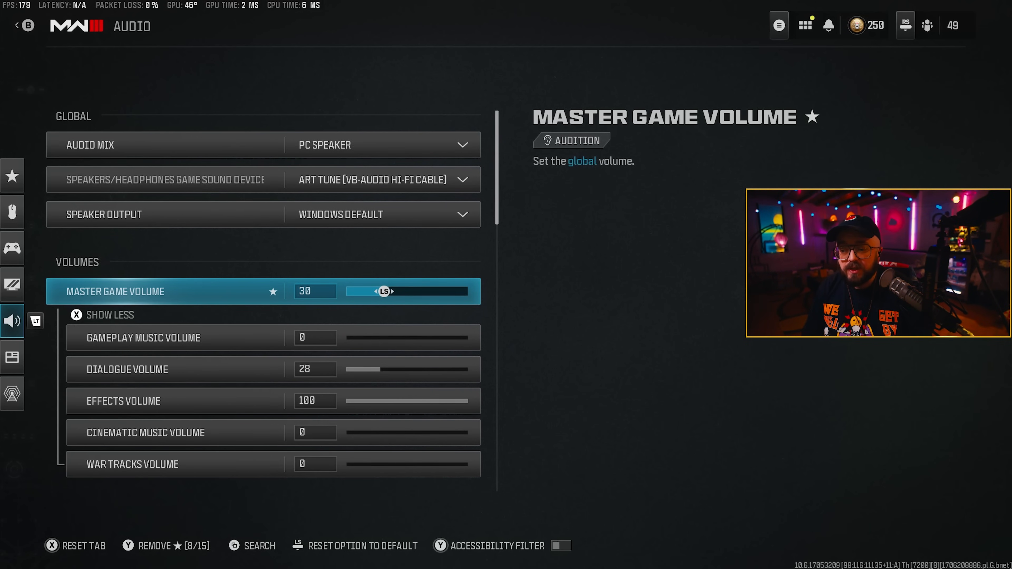
key("Right")
key("Right")
key("Right")
key("Right")
key("Right")
key("Right")
key("Right")
key("Right")
key("Right")
key("Right")
key("Right")
key("Right")
key("Right")
key("Right")
key("Right")
key("Right")
key("Right")
key("Right")
key("Right")
key("Right")
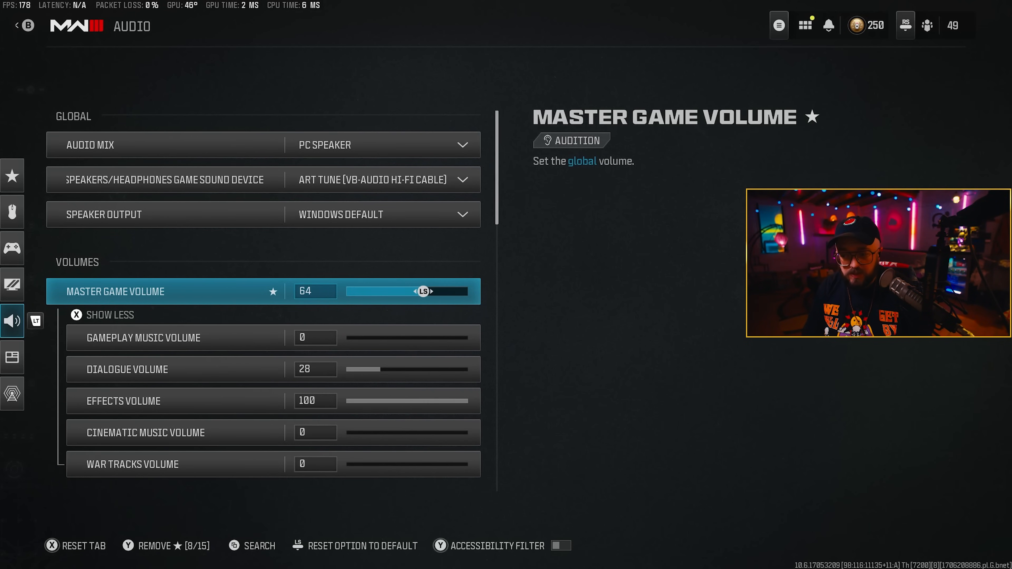
key("Right")
key("Right")
key("Right")
key("Right")
key("Right")
key("Right")
key("Right")
key("Right")
key("Right")
key("Right")
key("Right")
key("Right")
key("Right")
key("Right")
key("Right")
key("Right")
key("Right")
key("Right")
key("Right")
key("Right")
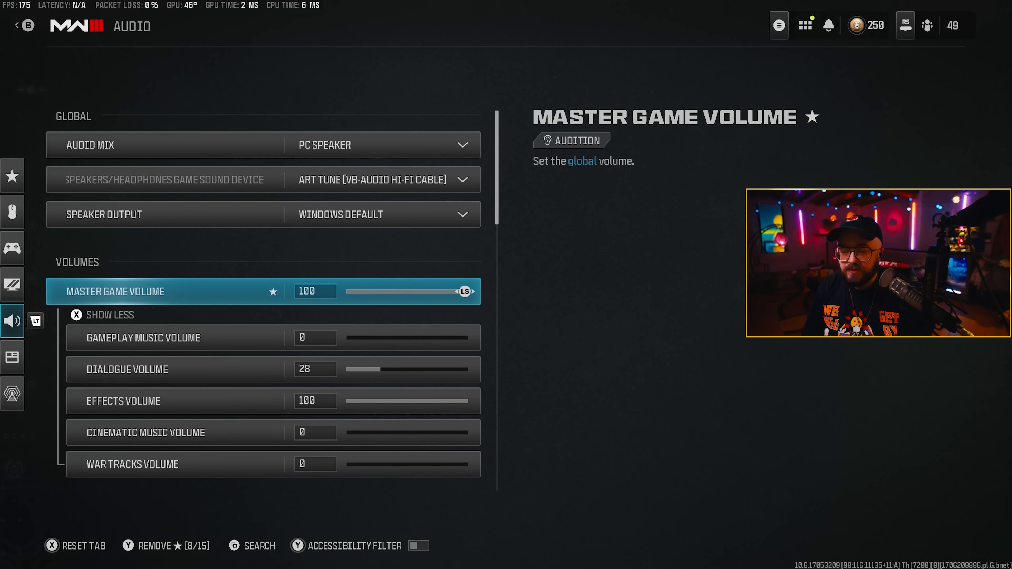
Step: Review the individual music, dialogue, effects, cinematic, War Tracks and voice chat volumes
key("Down")
key("Down")
key("Down")
key("Down")
key("Down")
key("Down")
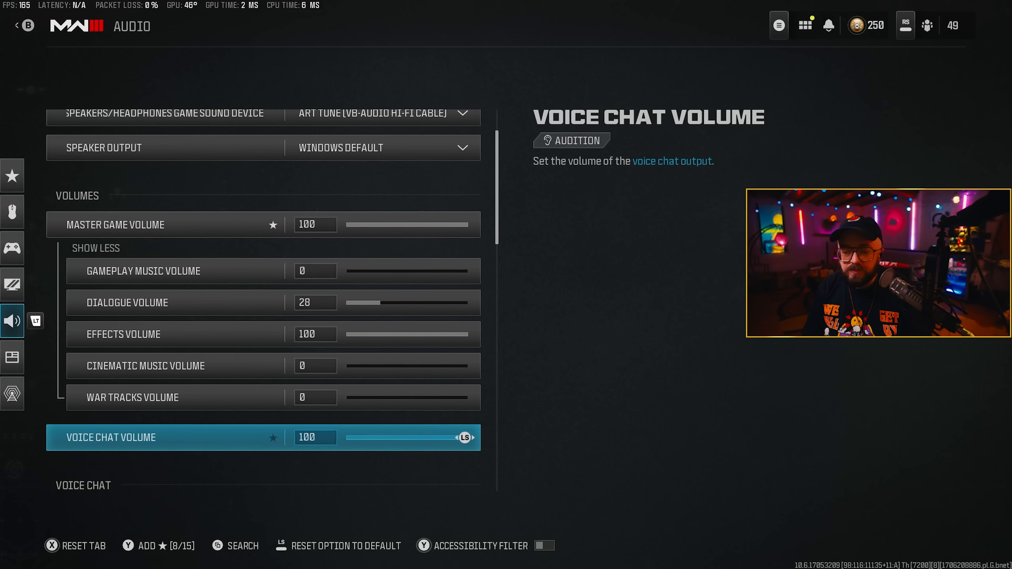
key("Up")
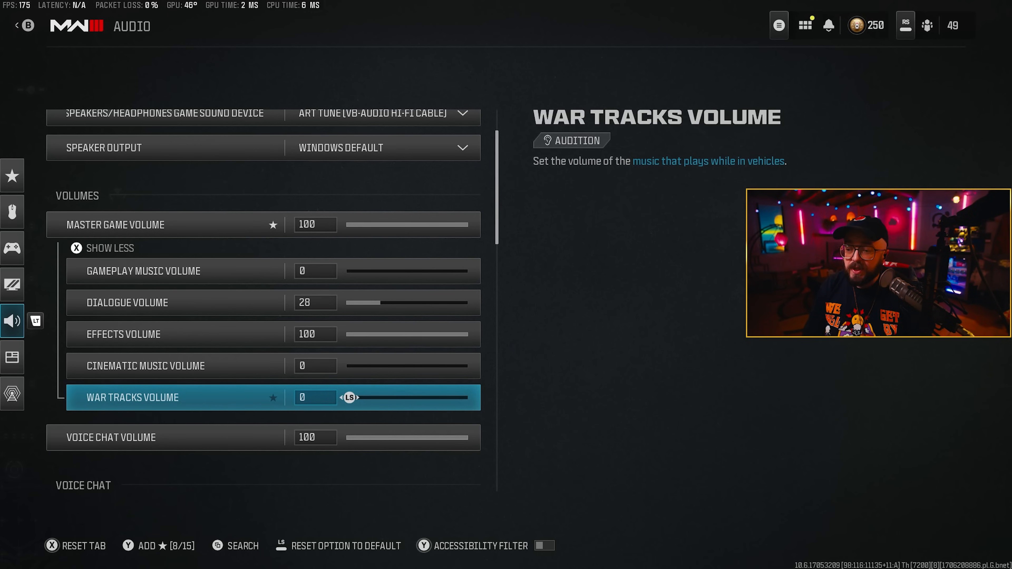
key("Up")
key("Up")
key("Up")
key("Up")
key("Up")
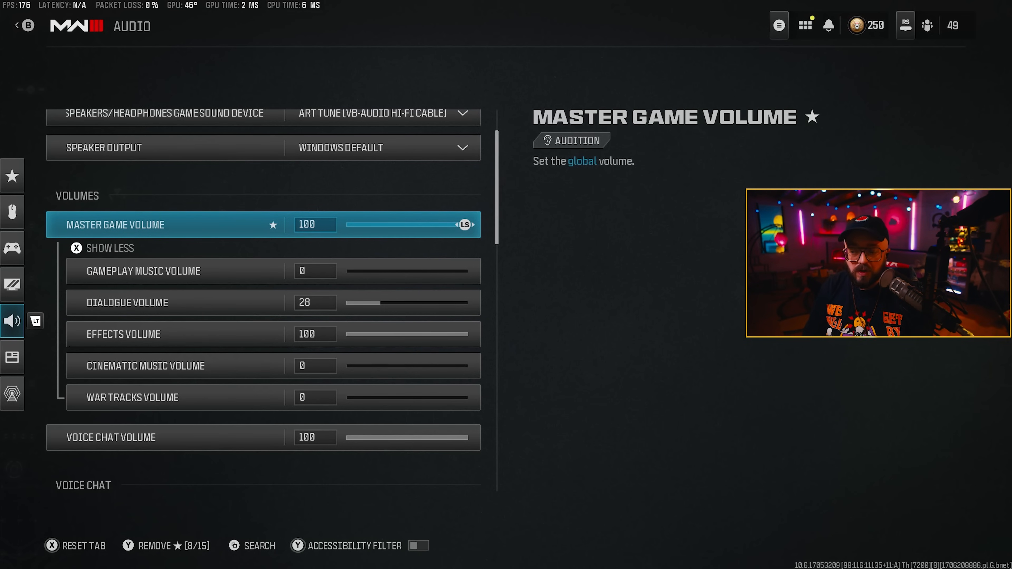
Step: Examine the voice chat settings and the options of the Voice Chat Output Device
key("Down")
key("Down")
key("Down")
key("Down")
key("Down")
key("Down")
key("Down")
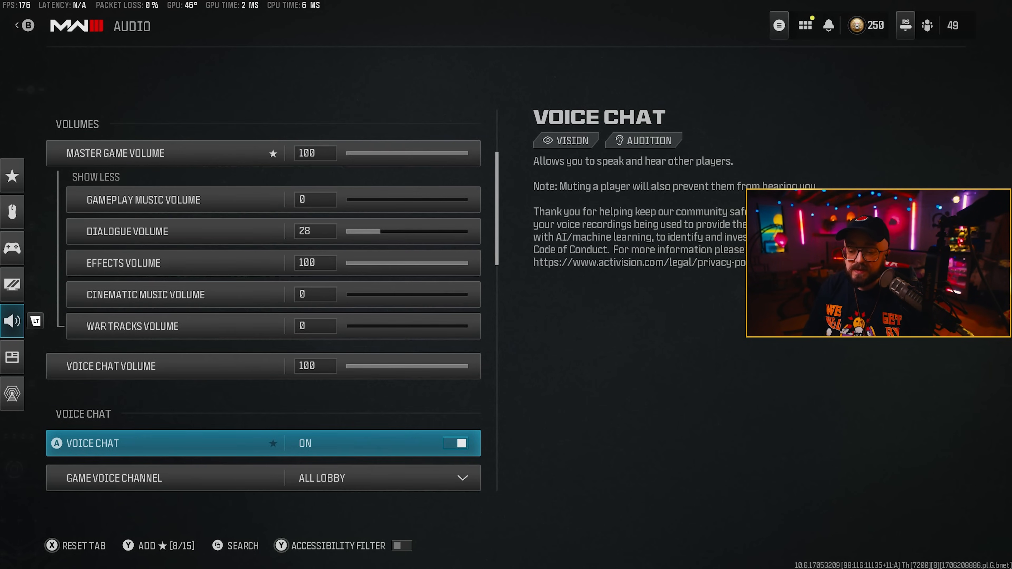
key("Down")
key("Down")
key("Down")
key("Down")
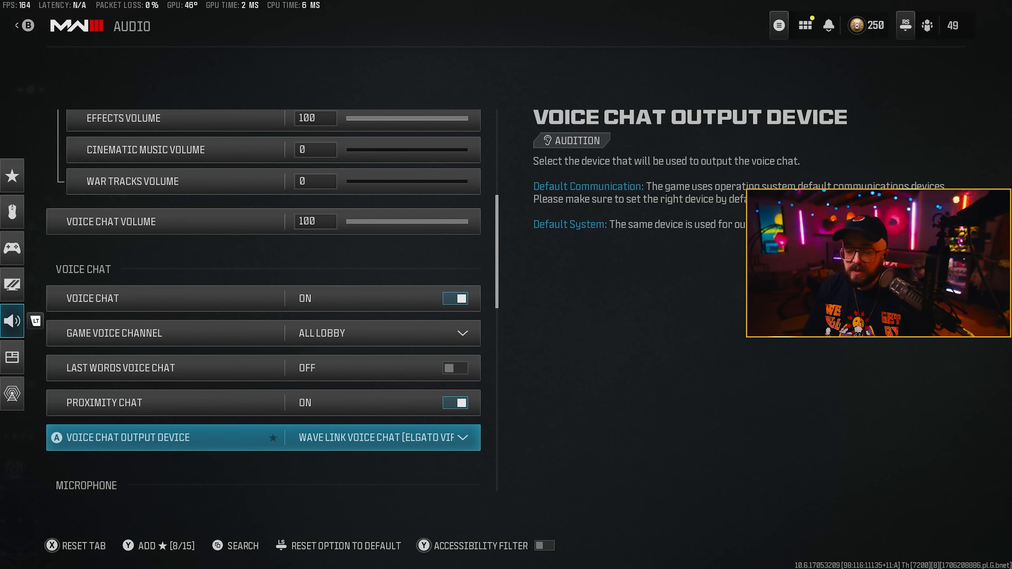
key("Return")
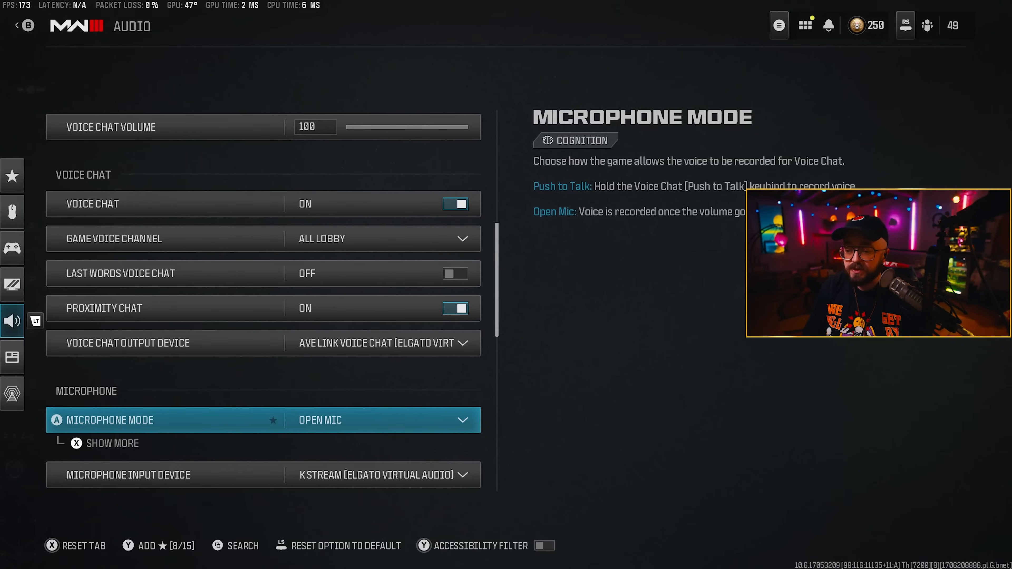
Step: Examine the microphone mode, input device and level settings in the Microphone section
key("Down")
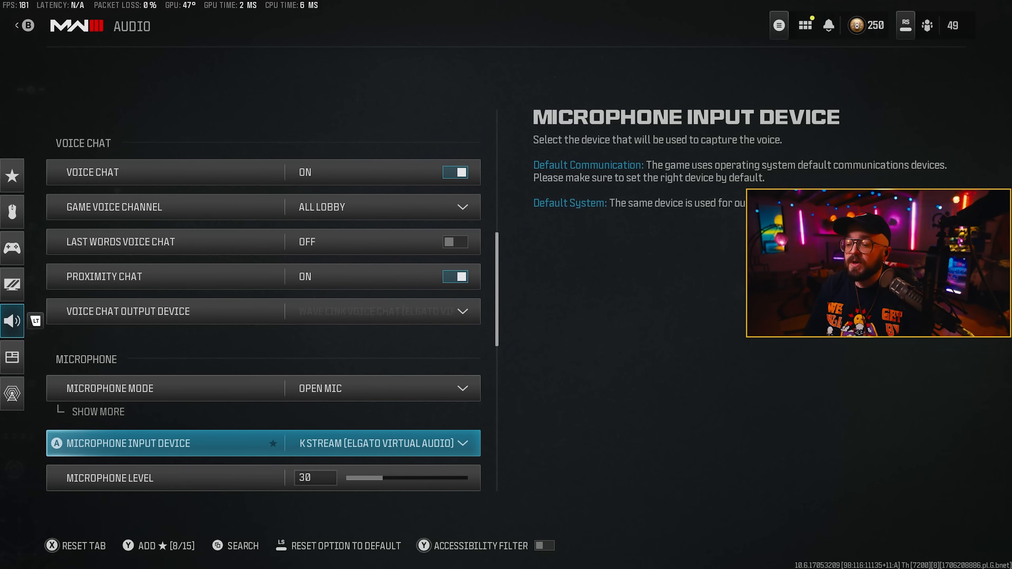
key("Down")
key("Down")
key("Up")
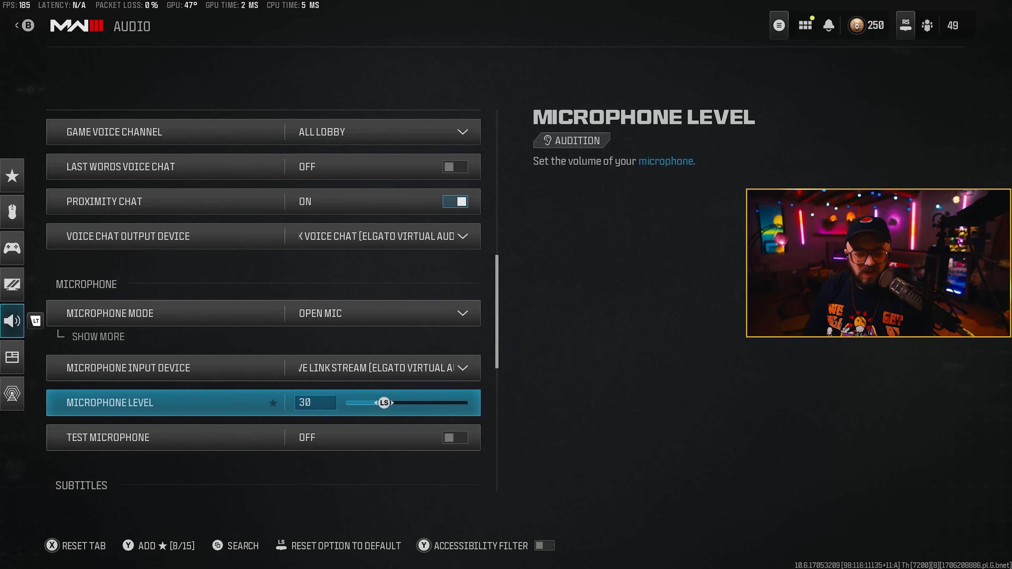
key("Down")
key("Up")
Step: Return to the Global audio settings and review the audio mix, game sound device, speaker output and Master Game Volume
key("Up")
key("Up")
key("Up")
key("Up")
key("Up")
key("Up")
key("Up")
key("Up")
key("Up")
key("Up")
key("Up")
key("Up")
key("Up")
key("Up")
key("Up")
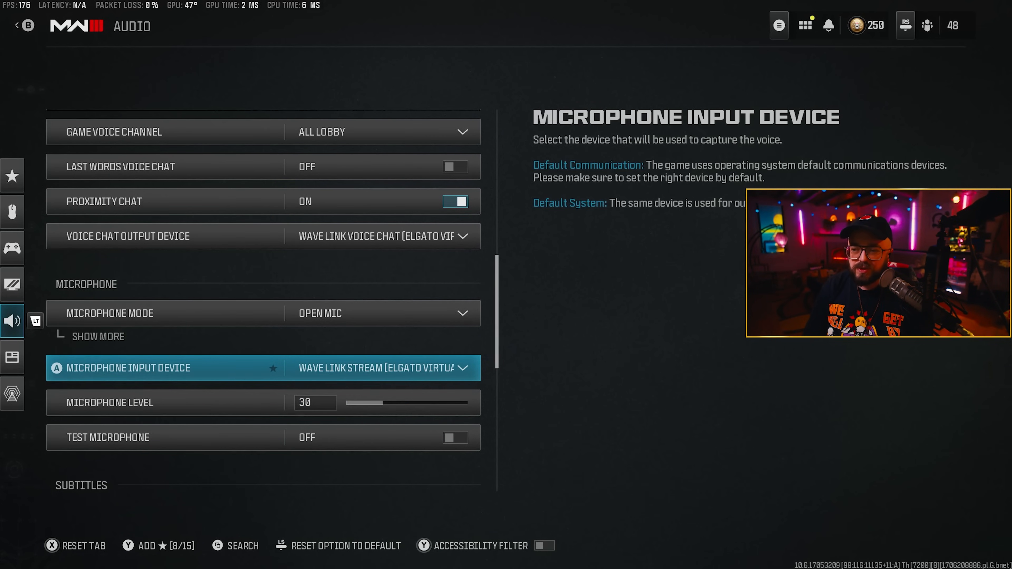
key("Up")
key("Up")
key("Up")
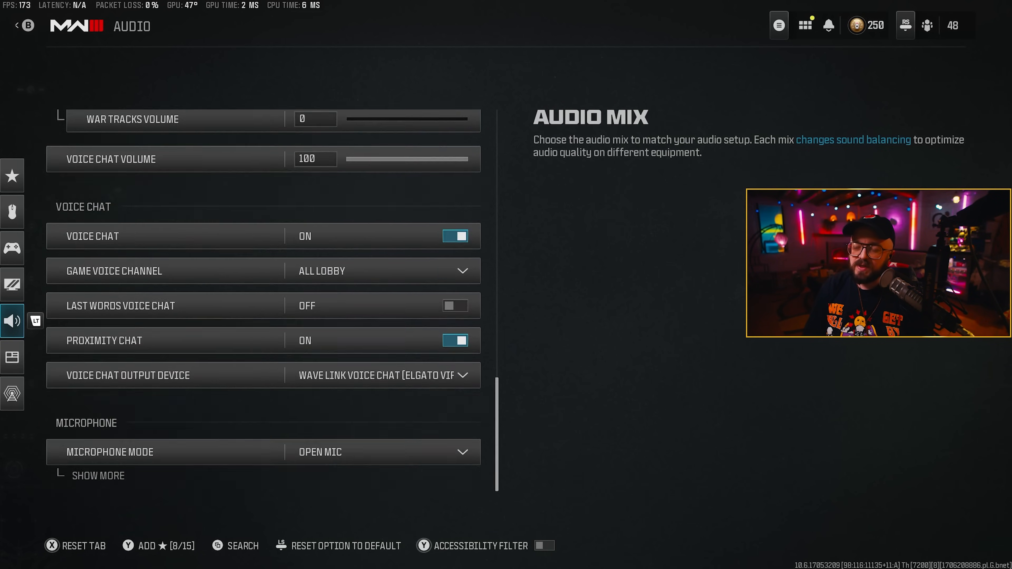
key("Down")
key("Down")
key("Down")
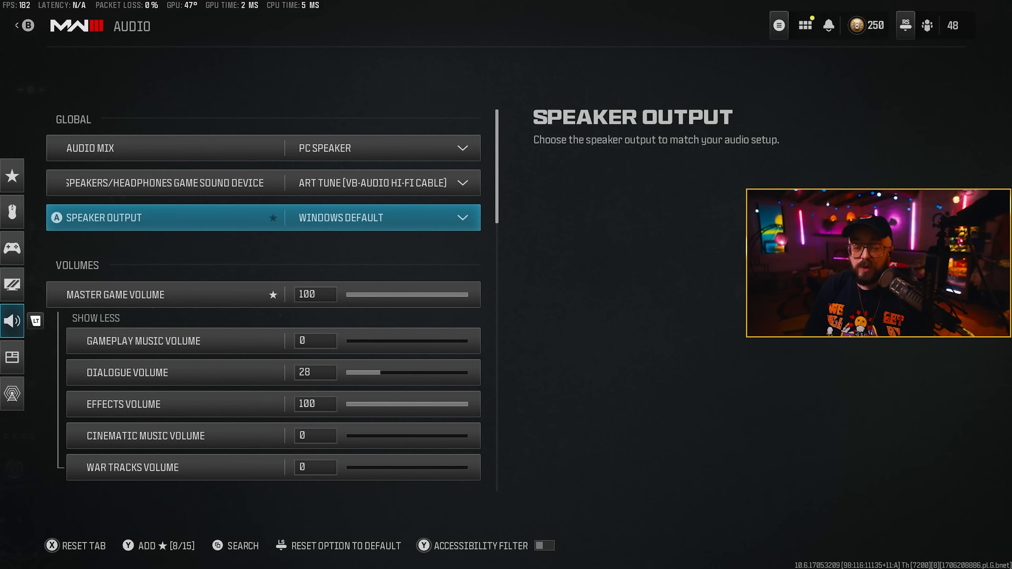
key("Down")
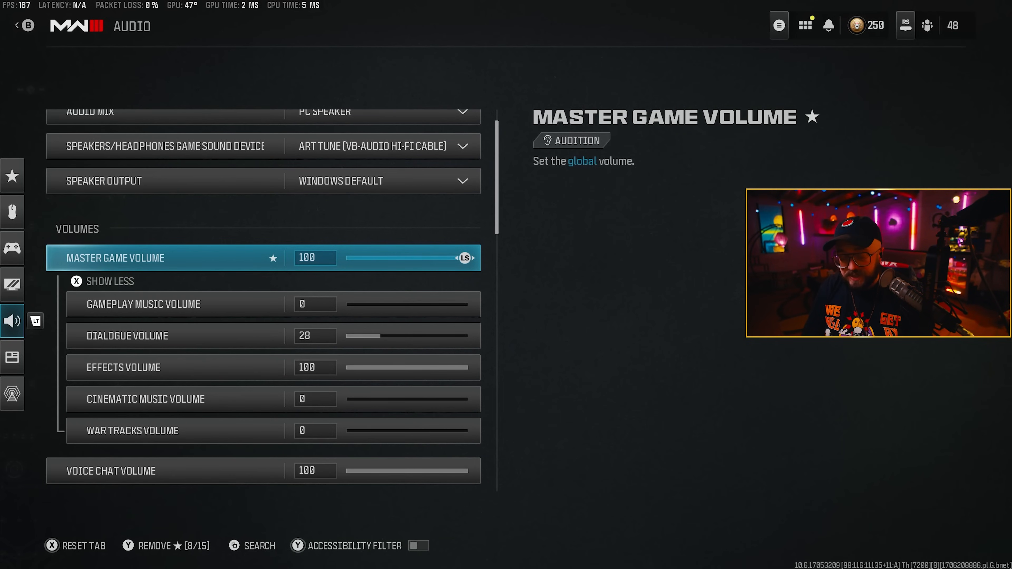